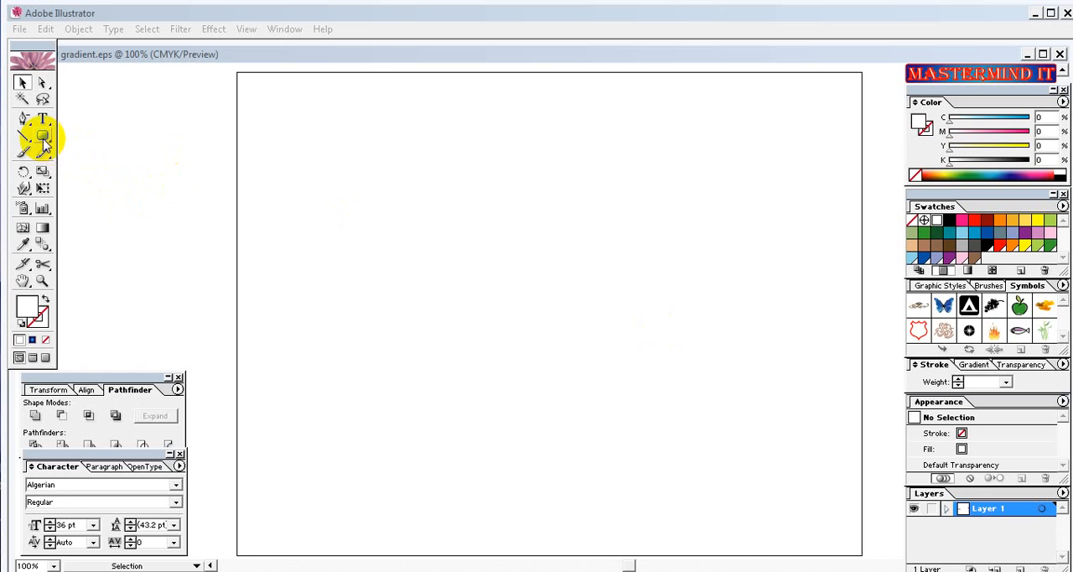
# Draw a large circle in the middle of the artboard, fill it with black and shift it slightly up and left.
pyautogui.moveTo(42, 136); pyautogui.dragTo(98, 142)
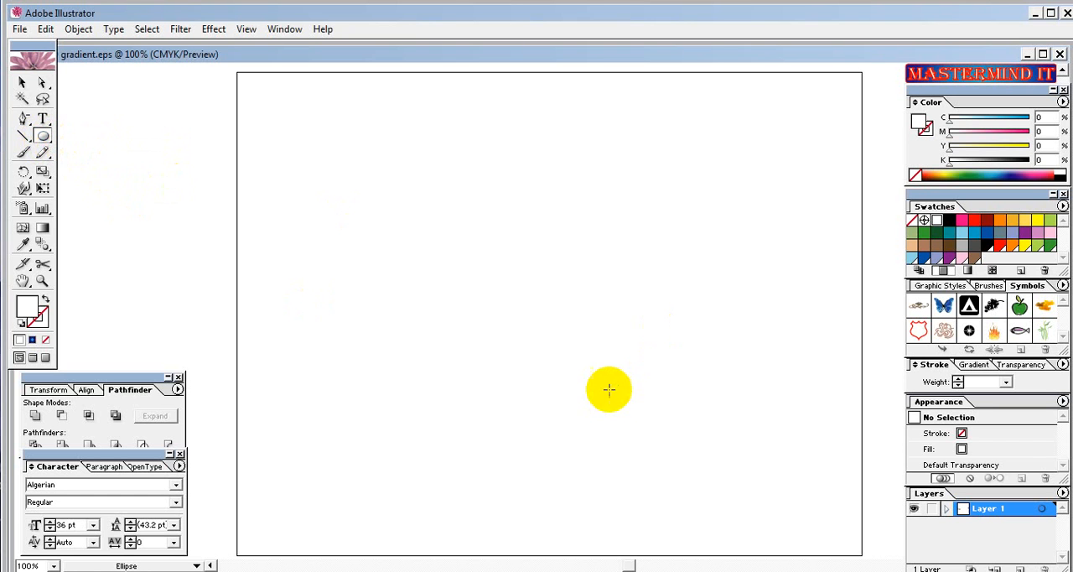
pyautogui.moveTo(422, 211); pyautogui.dragTo(602, 445)
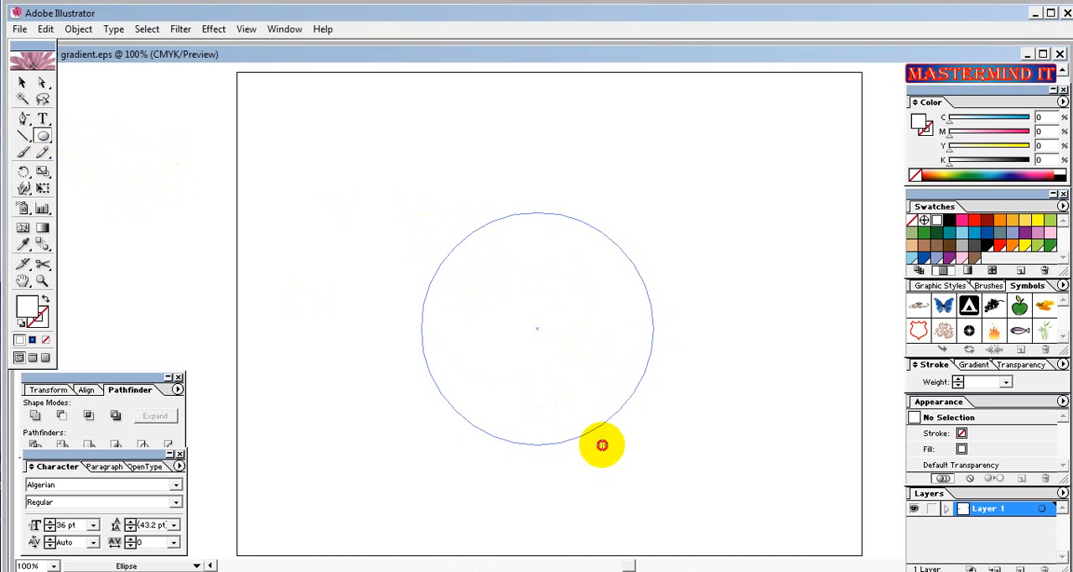
pyautogui.click(21, 82)
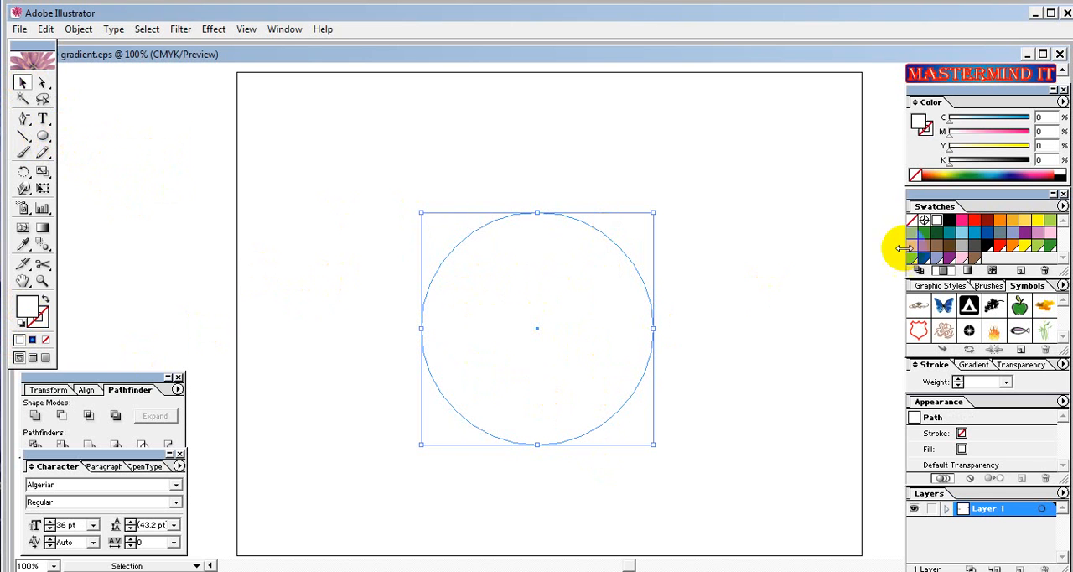
pyautogui.click(951, 222)
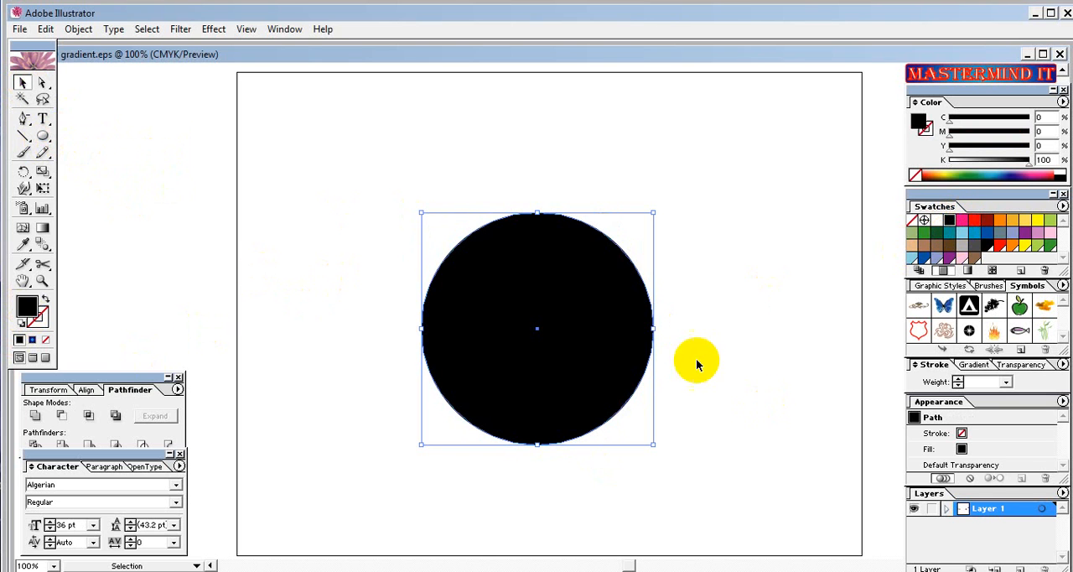
pyautogui.moveTo(556, 282); pyautogui.dragTo(542, 273)
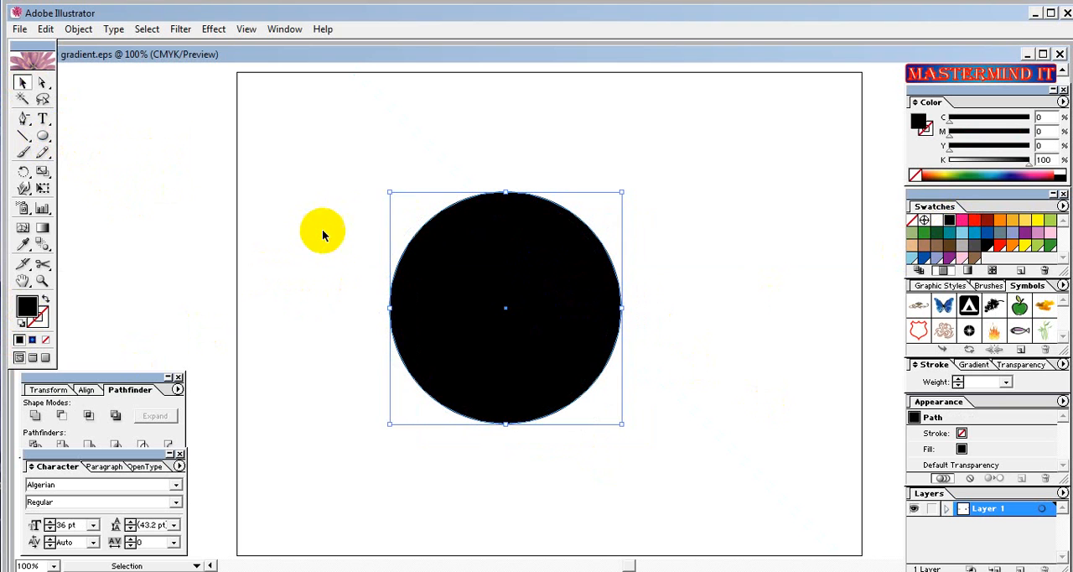
pyautogui.click(318, 226)
# Draw a slightly smaller circle overlapping the upper right of the black circle, adjust its position and select both circles.
pyautogui.click(42, 135)
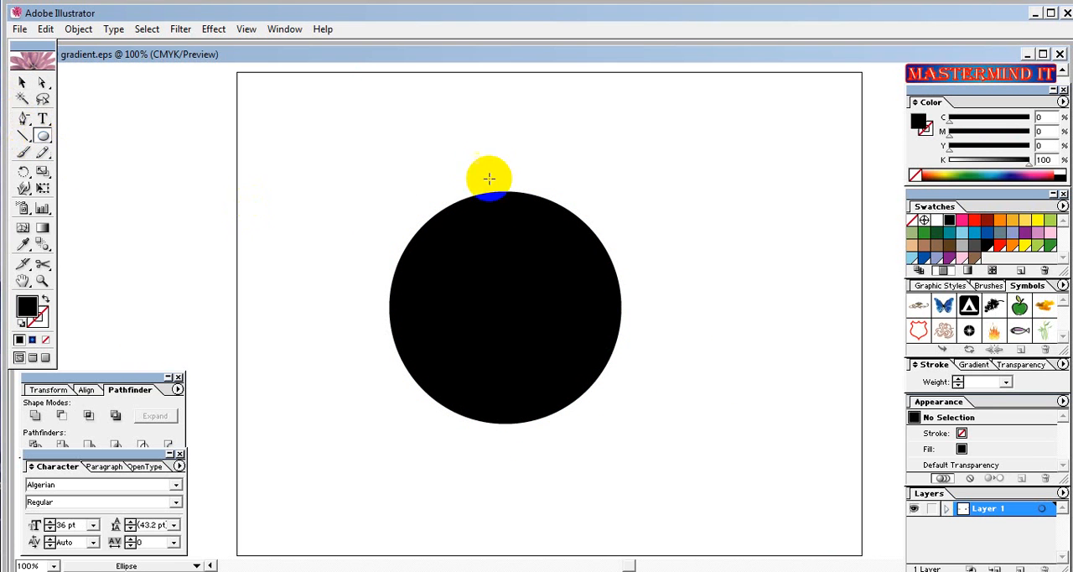
pyautogui.moveTo(413, 171); pyautogui.dragTo(628, 316)
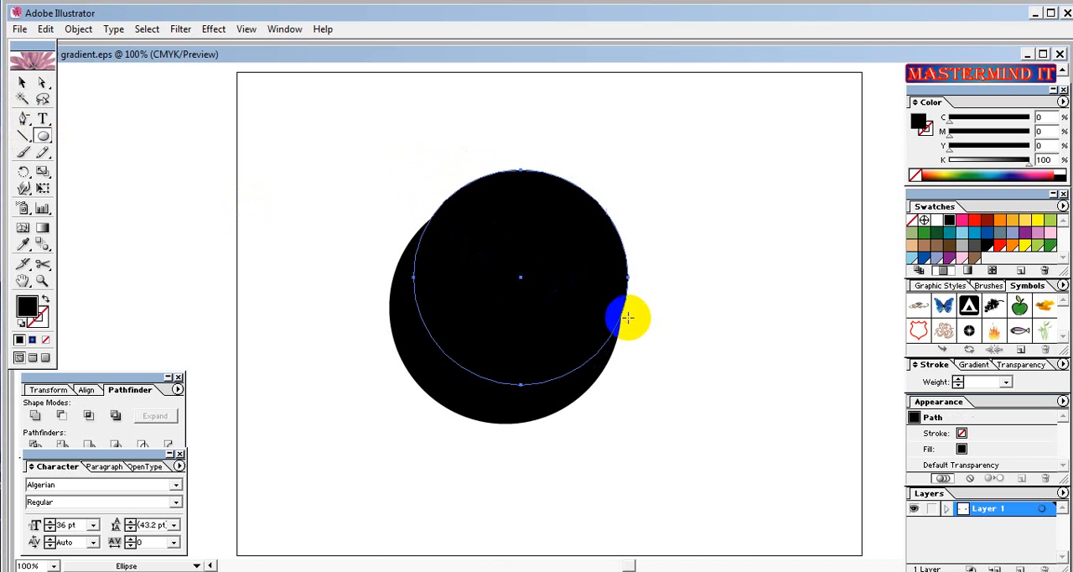
pyautogui.click(21, 84)
pyautogui.click(520, 277)
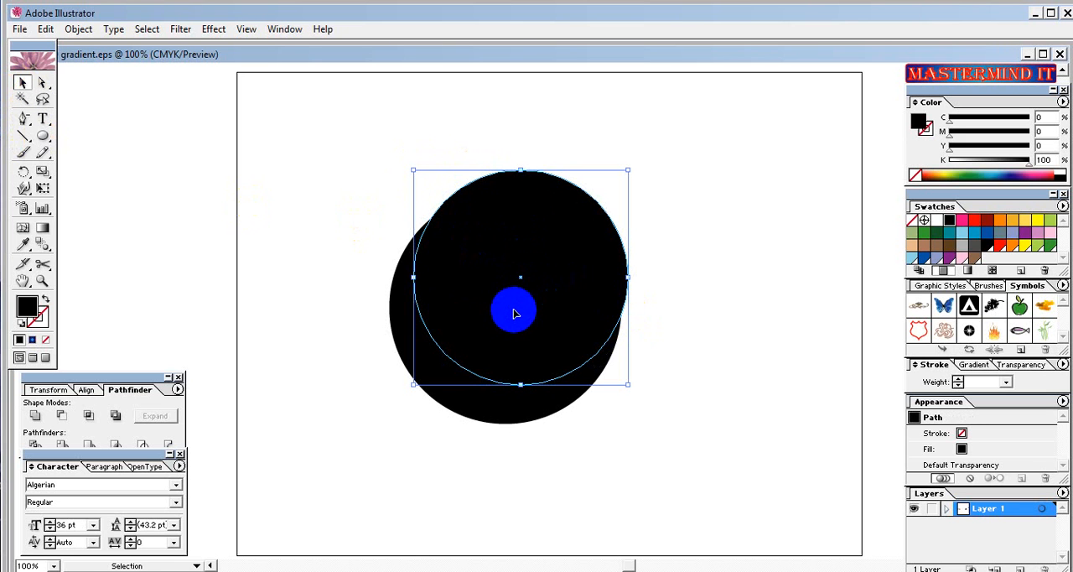
pyautogui.moveTo(518, 318)
pyautogui.mouseDown()
pyautogui.moveTo(512, 309)
pyautogui.moveTo(517, 328)
pyautogui.mouseUp()
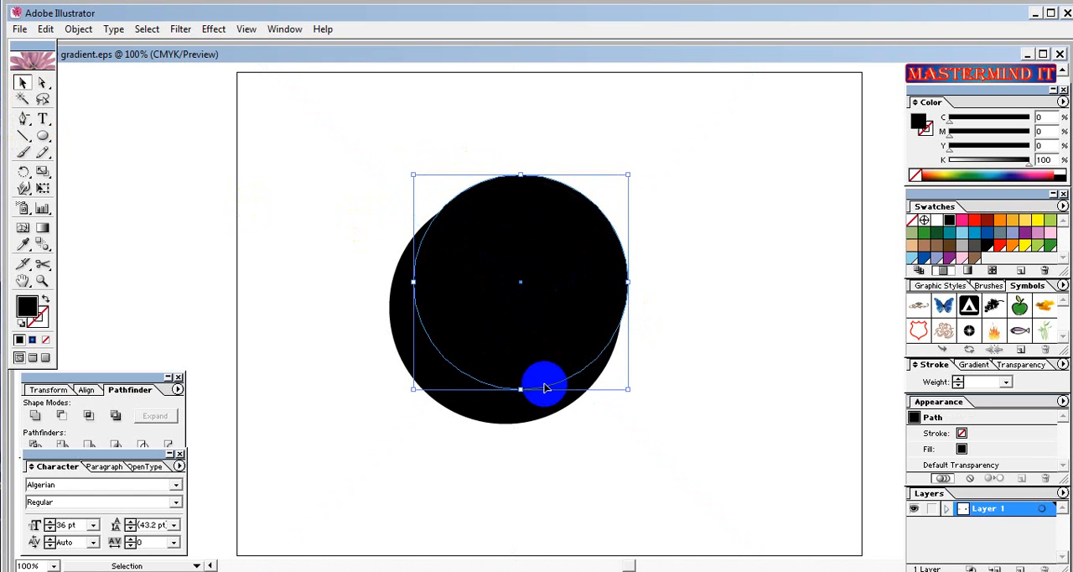
pyautogui.click(584, 453)
pyautogui.moveTo(590, 453); pyautogui.dragTo(543, 386)
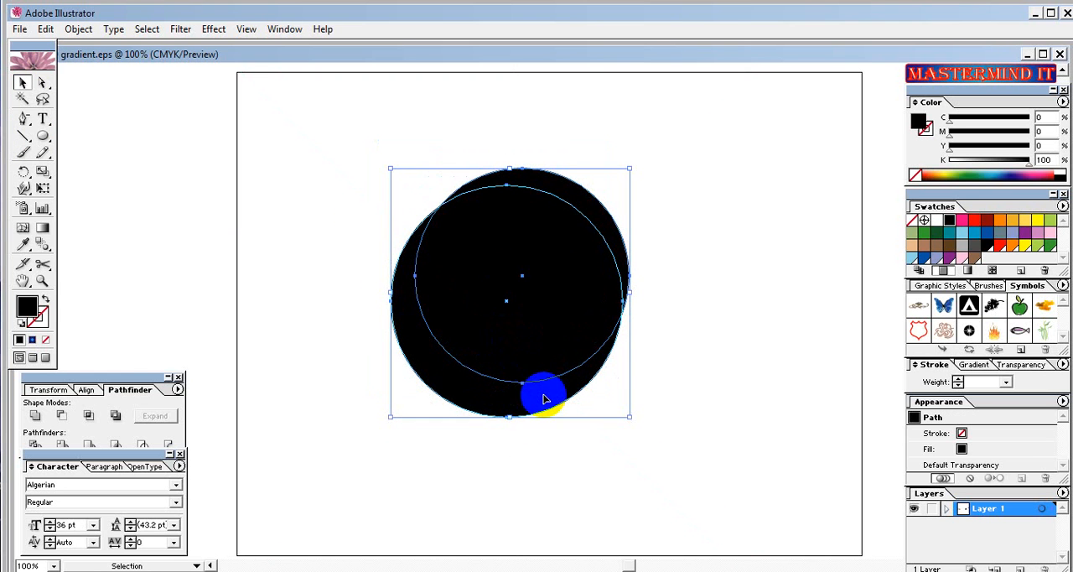
# Subtract the front circle from the back one with Pathfinder and expand the result into a crescent.
pyautogui.click(115, 387)
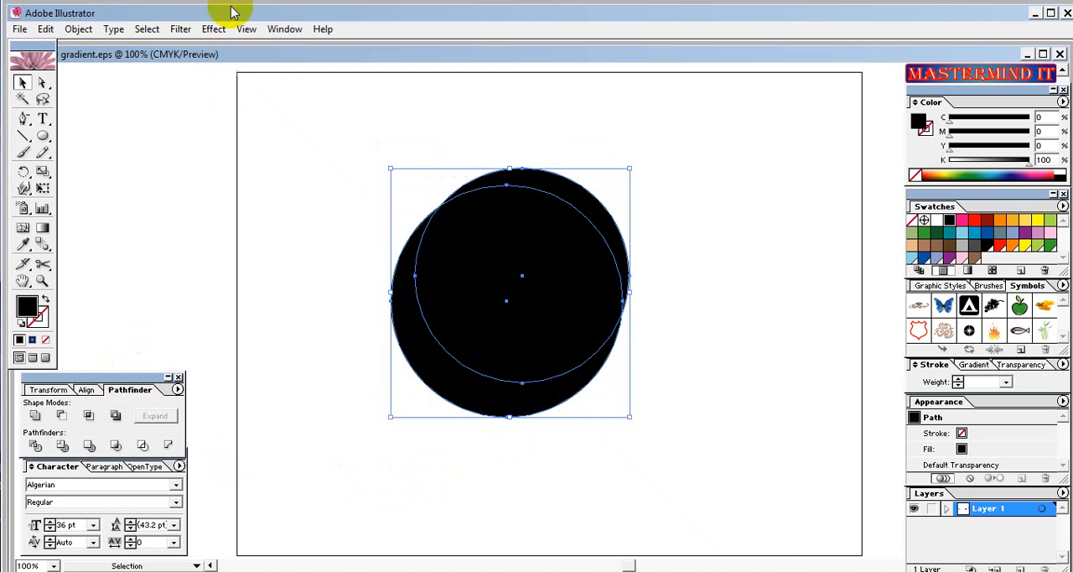
pyautogui.click(281, 30)
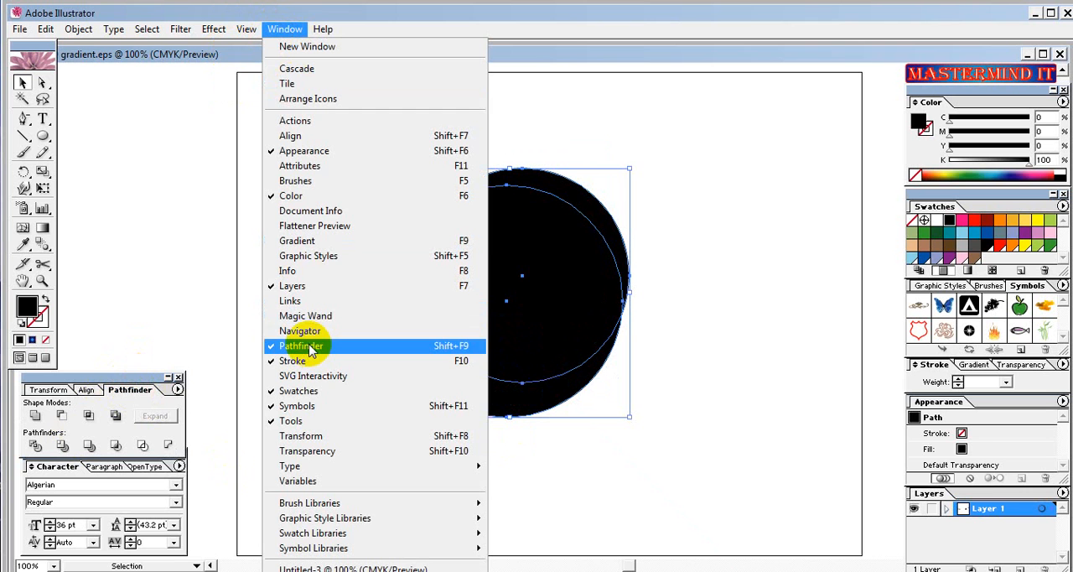
pyautogui.click(128, 381)
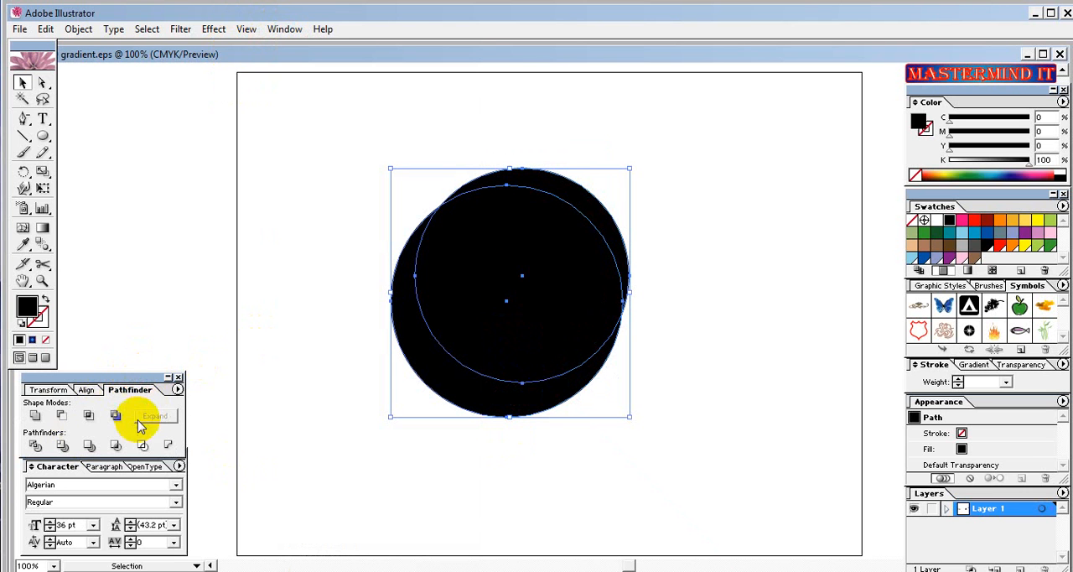
pyautogui.click(63, 416)
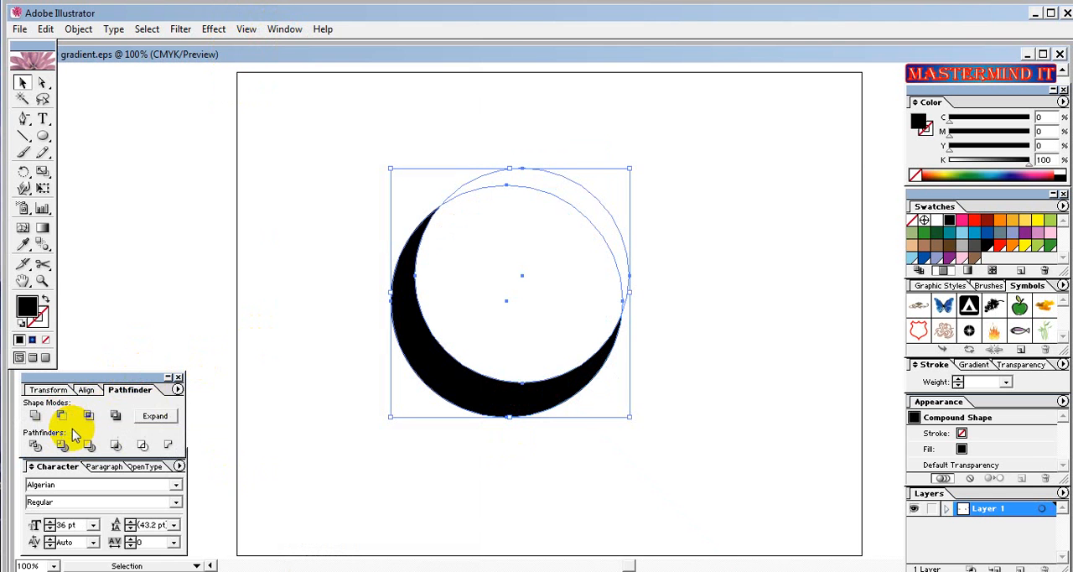
pyautogui.click(153, 417)
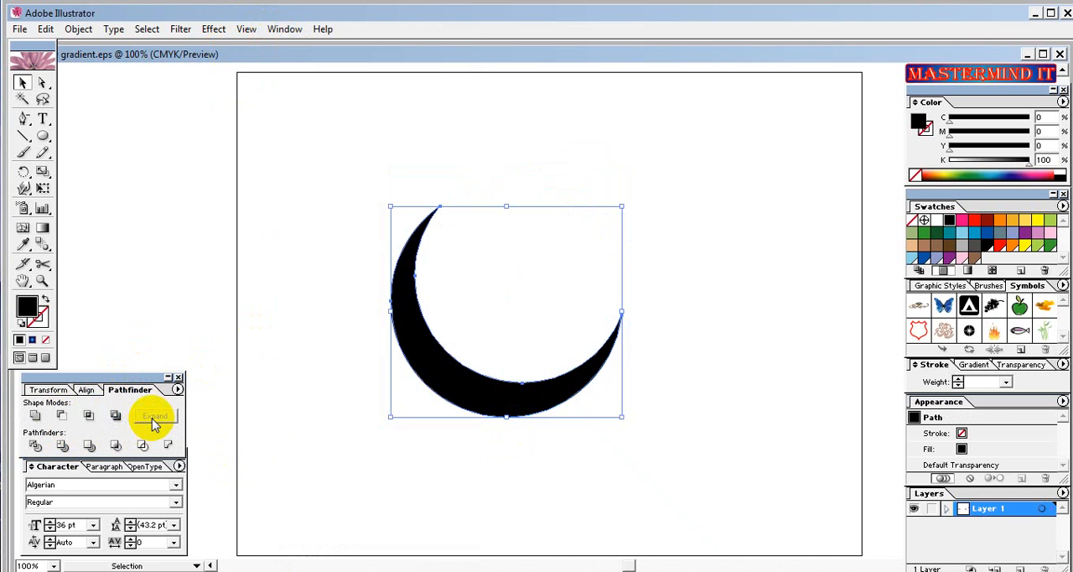
# Nudge the crescent up and left and fill it with the orange swatch (C 3, M 26, Y 81, K 4).
pyautogui.moveTo(419, 364); pyautogui.dragTo(443, 370)
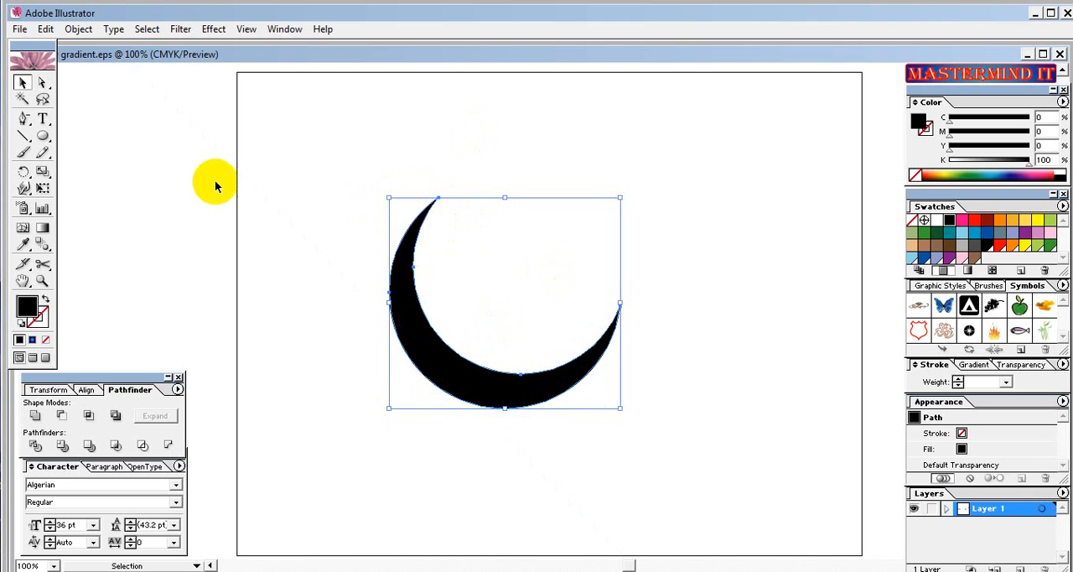
pyautogui.click(490, 380)
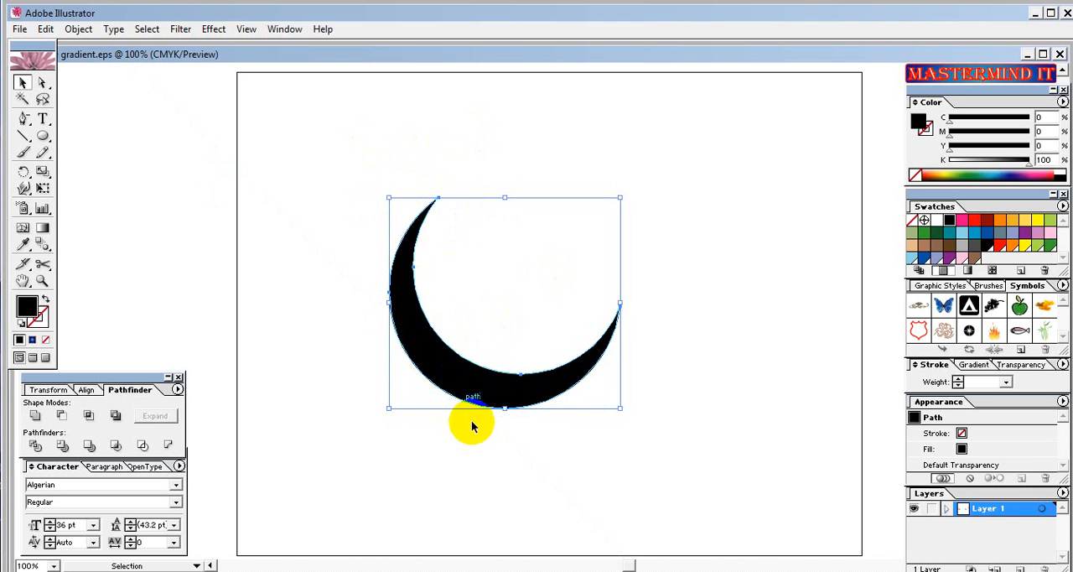
pyautogui.moveTo(469, 380); pyautogui.dragTo(457, 373)
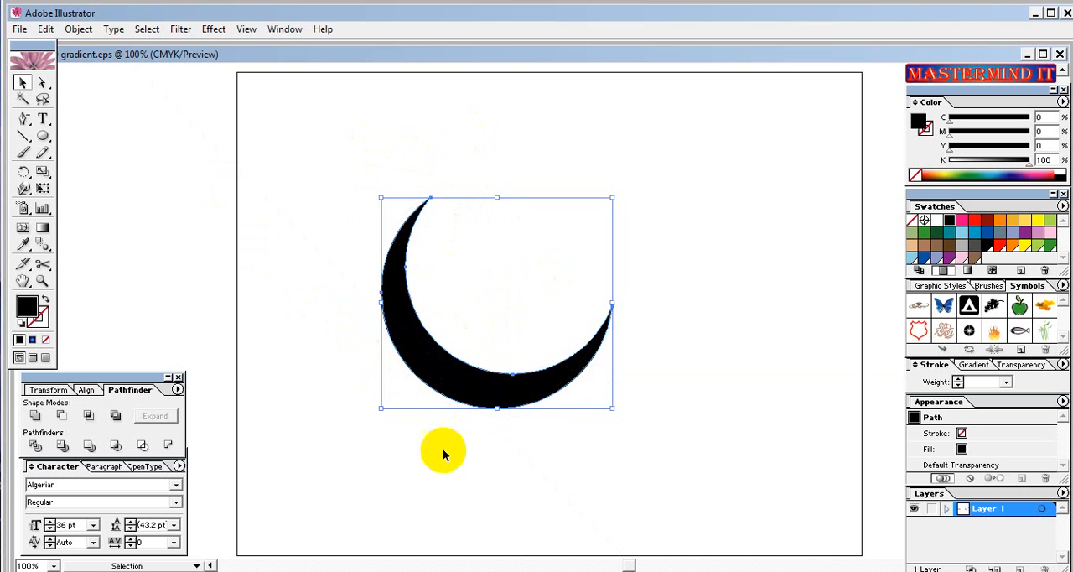
pyautogui.click(1012, 221)
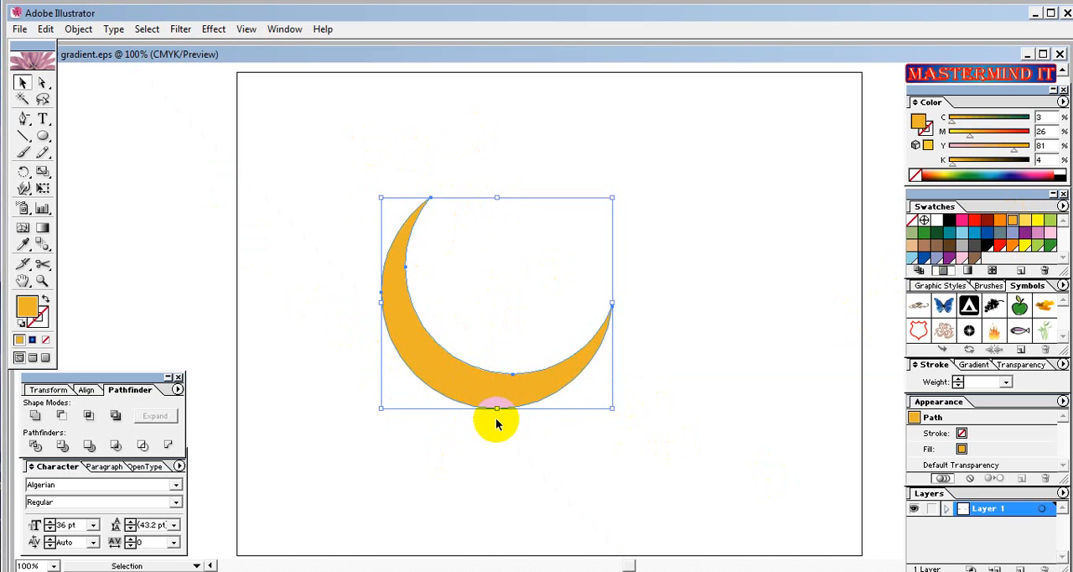
# Duplicate the orange crescent, rotate the copy counter-clockwise, shrink it slightly and fit it against the original's right side.
pyautogui.hotkey('ctrl', 'c')
pyautogui.click(511, 462)
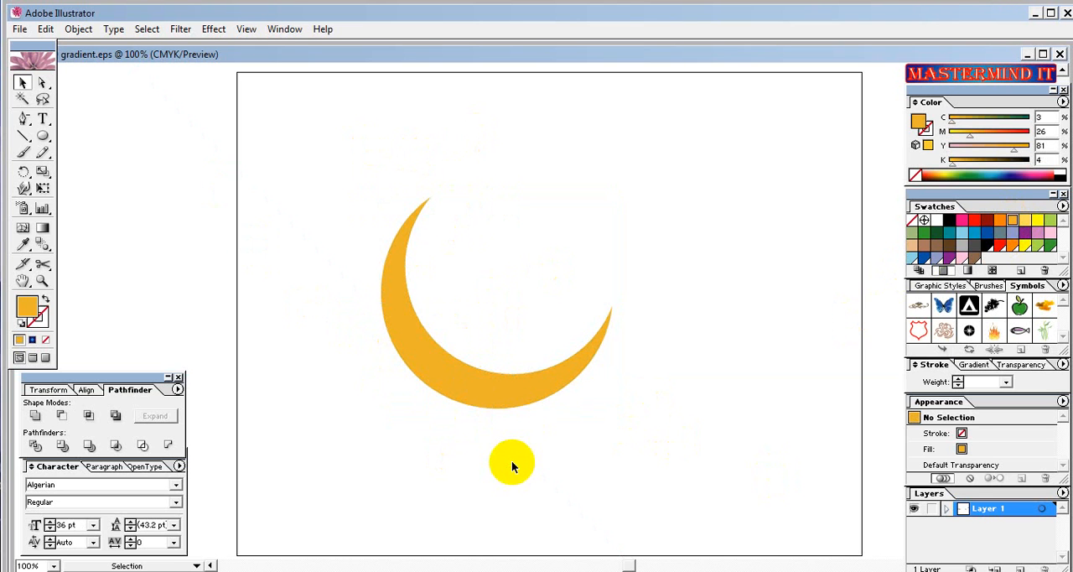
pyautogui.hotkey('ctrl', 'v')
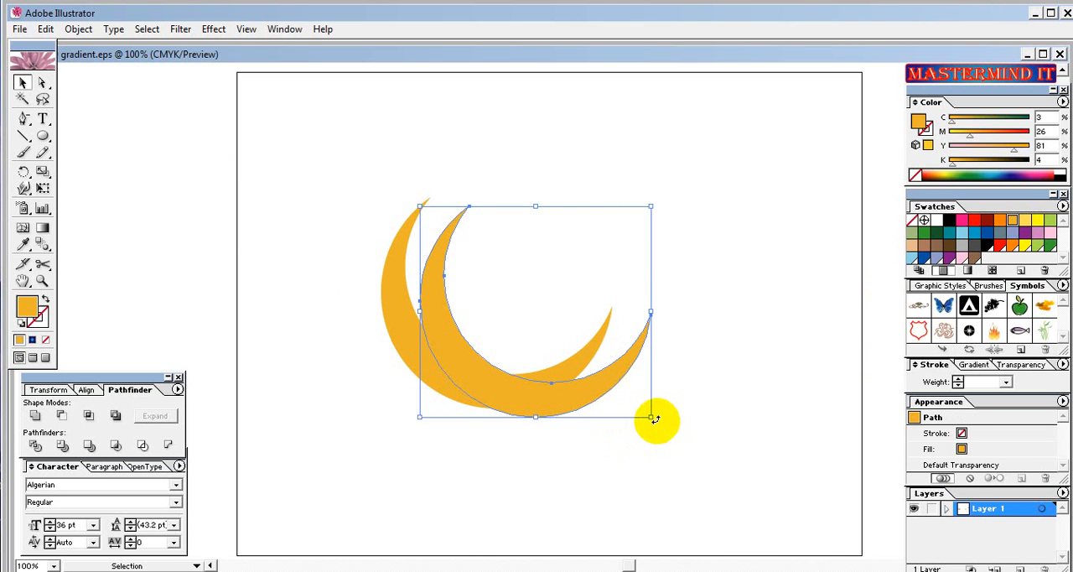
pyautogui.moveTo(654, 418); pyautogui.dragTo(596, 314)
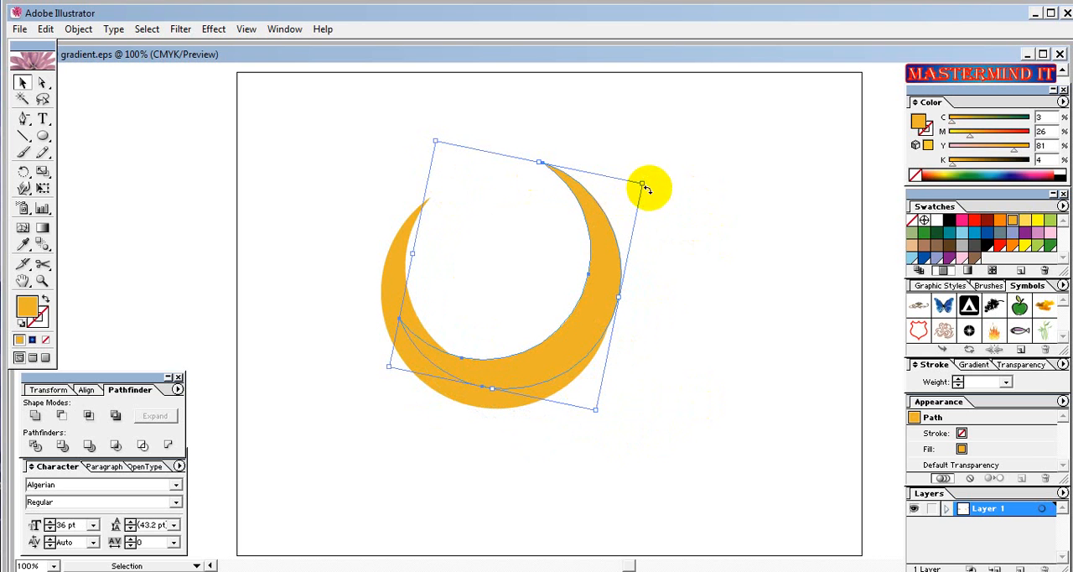
pyautogui.moveTo(538, 162); pyautogui.dragTo(539, 192)
pyautogui.moveTo(566, 352); pyautogui.dragTo(577, 340)
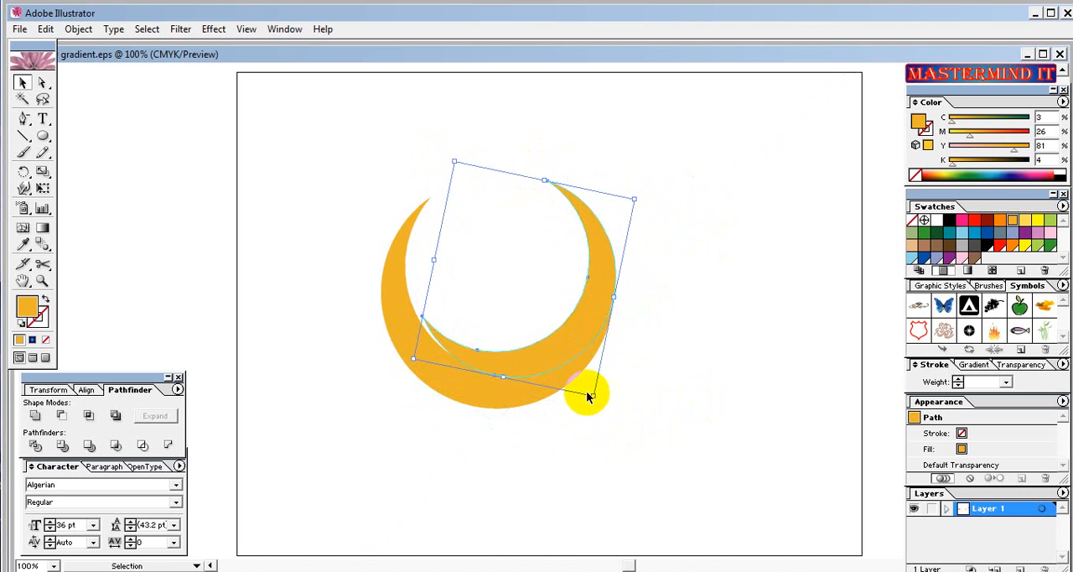
pyautogui.moveTo(595, 402); pyautogui.dragTo(589, 308)
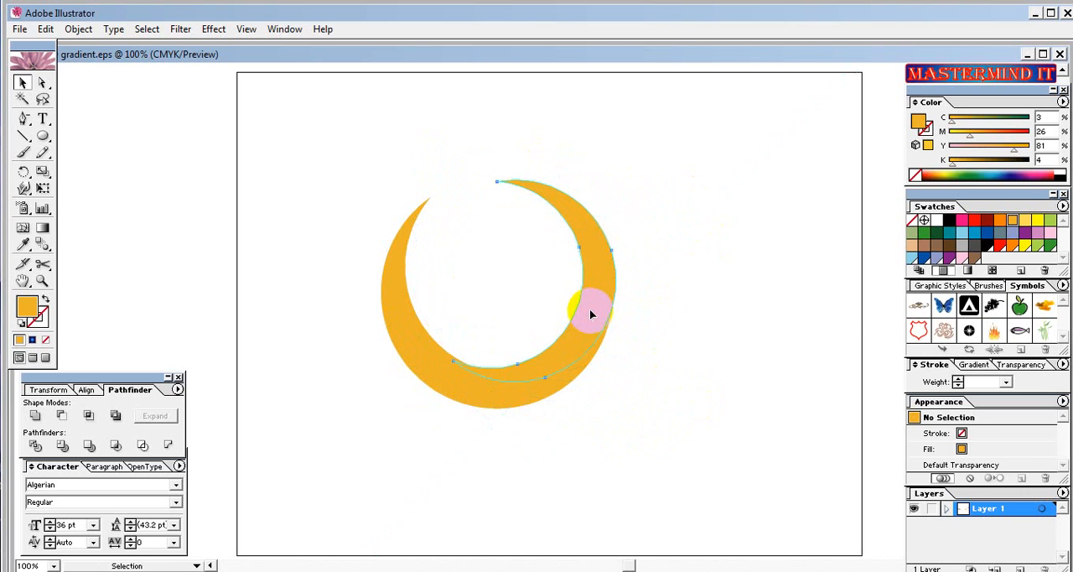
# Fill the copied crescent with Global Green, rotate it further counter-clockwise and align its outer edge with the orange crescent.
pyautogui.click(1051, 245)
pyautogui.moveTo(602, 292); pyautogui.dragTo(589, 293)
pyautogui.moveTo(635, 353); pyautogui.dragTo(665, 326)
pyautogui.moveTo(598, 292); pyautogui.dragTo(611, 307)
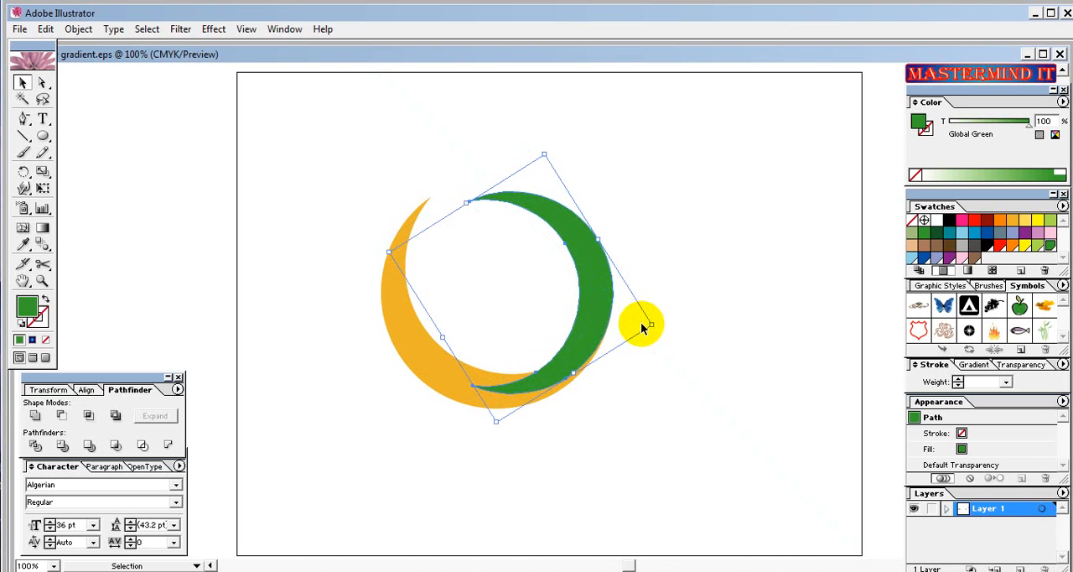
pyautogui.click(647, 411)
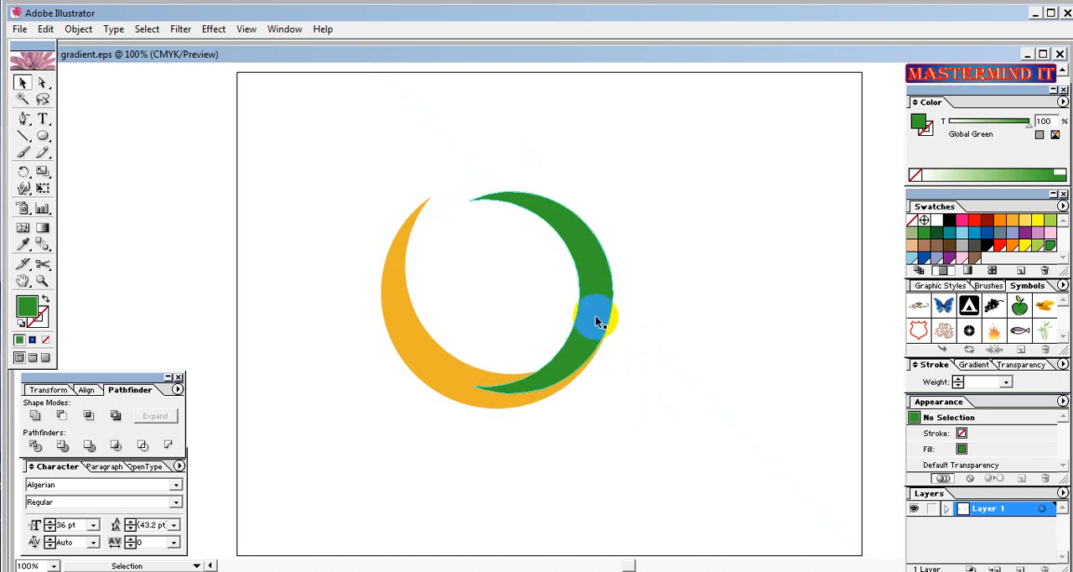
# Paste another crescent copy, rotate it counter-clockwise to open toward the upper left and fill it with the blue swatch (C 100).
pyautogui.click(438, 366)
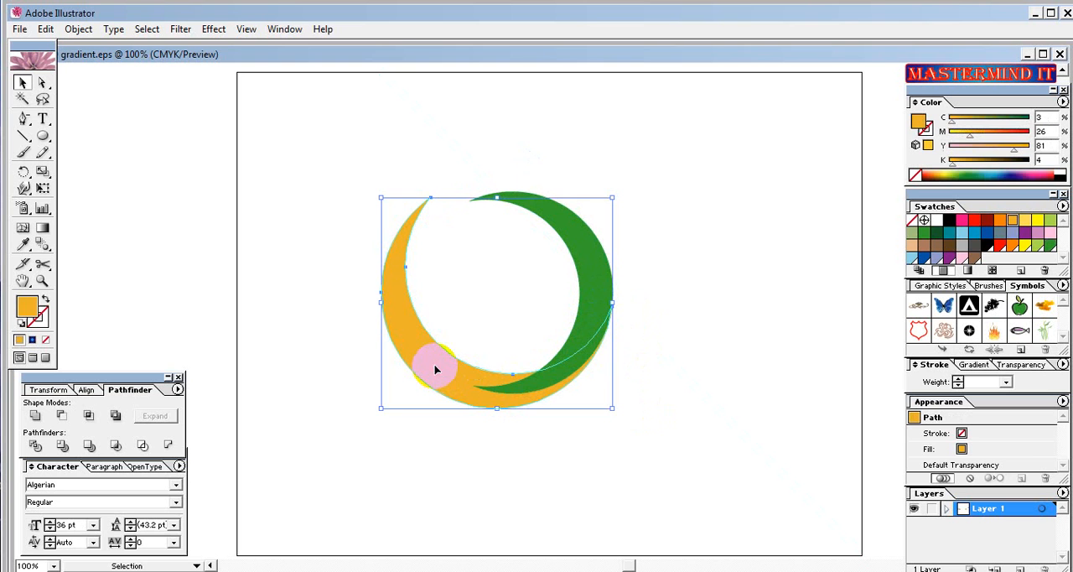
pyautogui.click(469, 464)
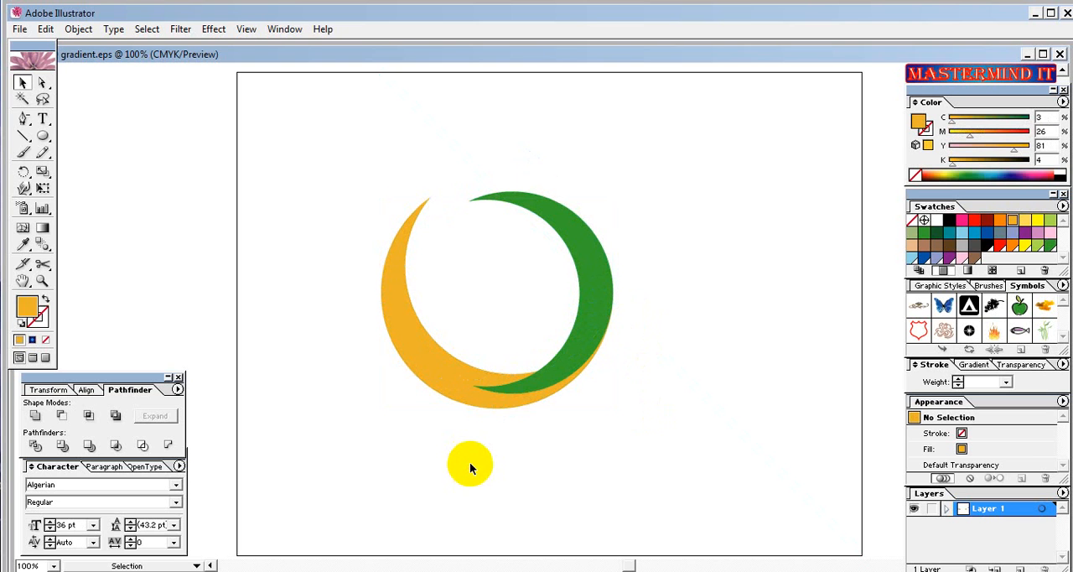
pyautogui.hotkey('ctrl', 'v')
pyautogui.moveTo(662, 425); pyautogui.dragTo(641, 310)
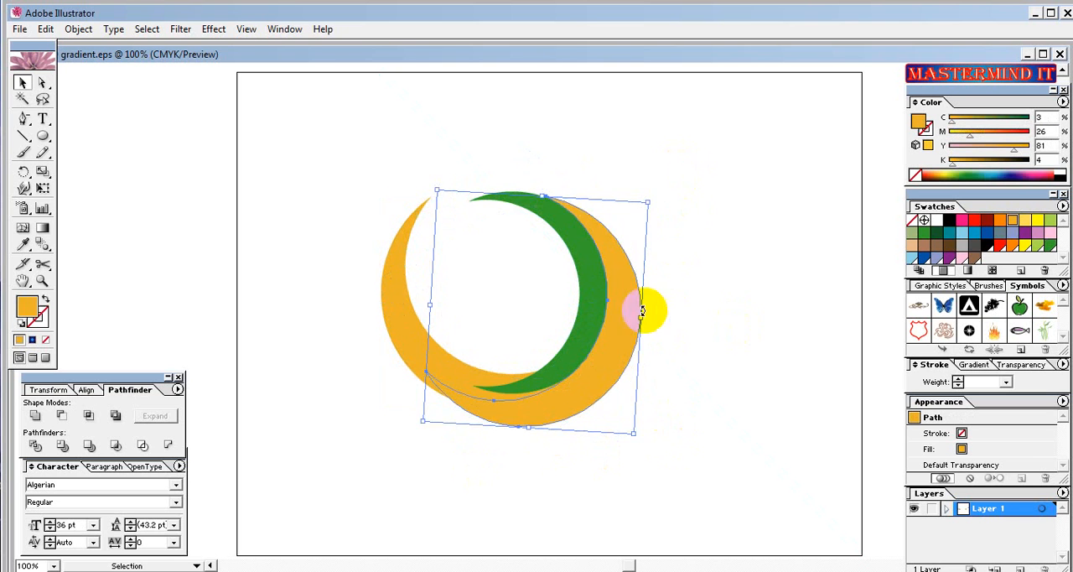
pyautogui.click(974, 233)
# Move the blue crescent up and left over the green one and rotate it slightly counter-clockwise to follow the ring.
pyautogui.moveTo(616, 365); pyautogui.dragTo(590, 332)
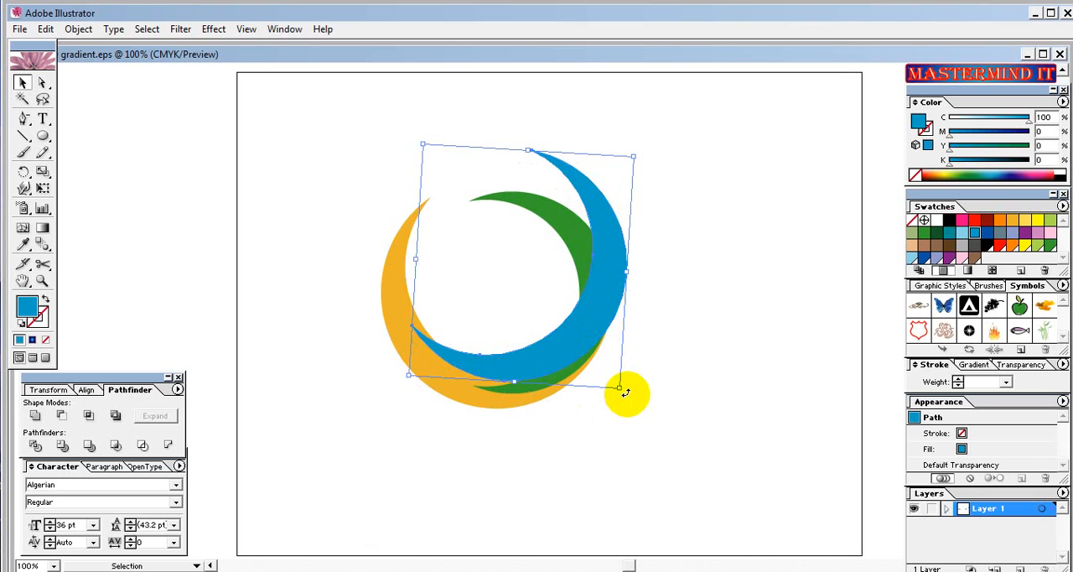
pyautogui.moveTo(625, 392); pyautogui.dragTo(644, 382)
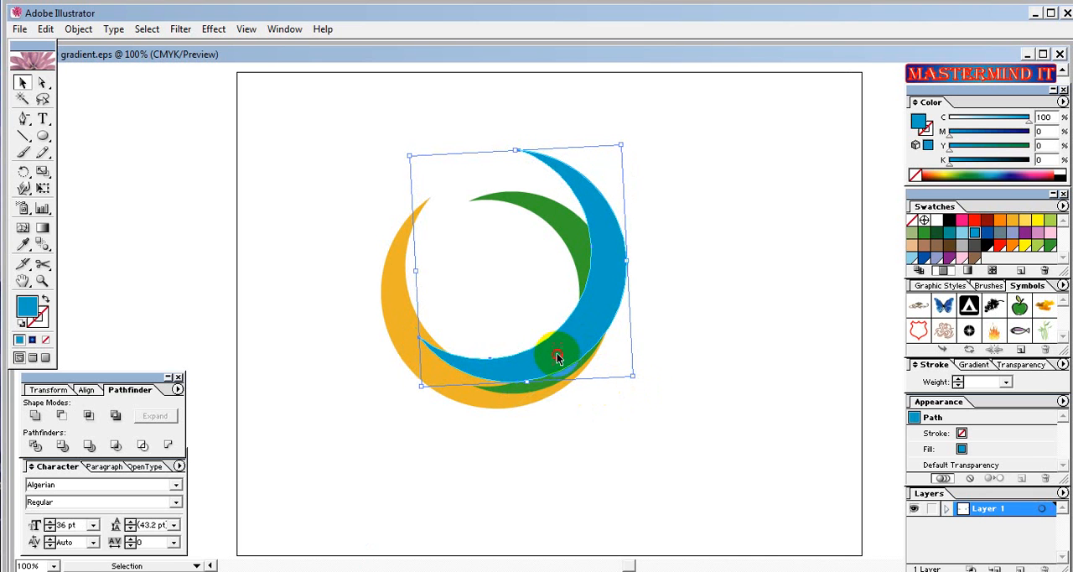
pyautogui.moveTo(557, 353); pyautogui.dragTo(554, 350)
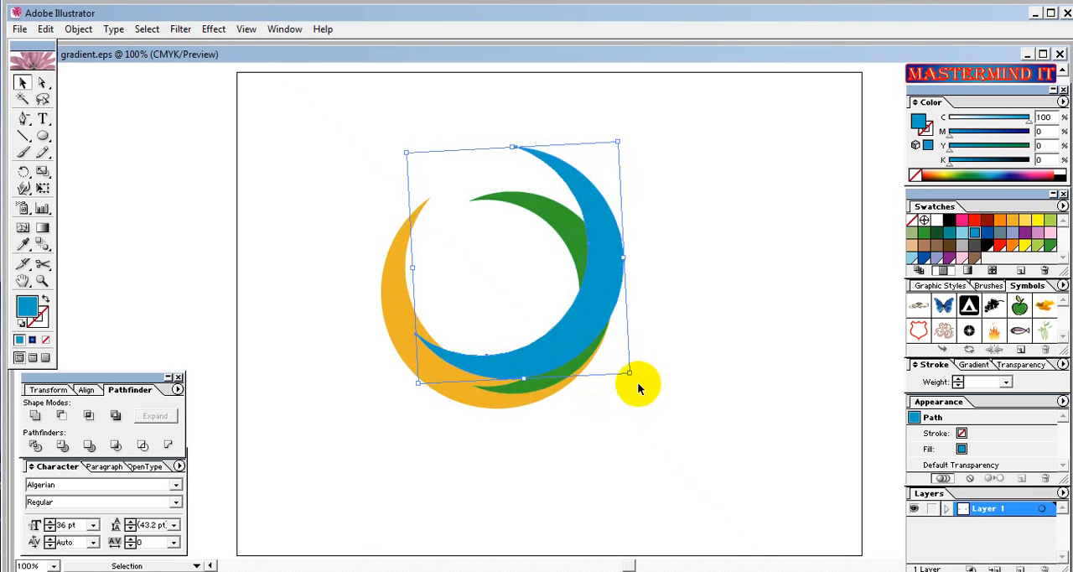
pyautogui.moveTo(635, 380)
pyautogui.mouseDown()
pyautogui.moveTo(704, 379)
pyautogui.moveTo(635, 367)
pyautogui.mouseUp()
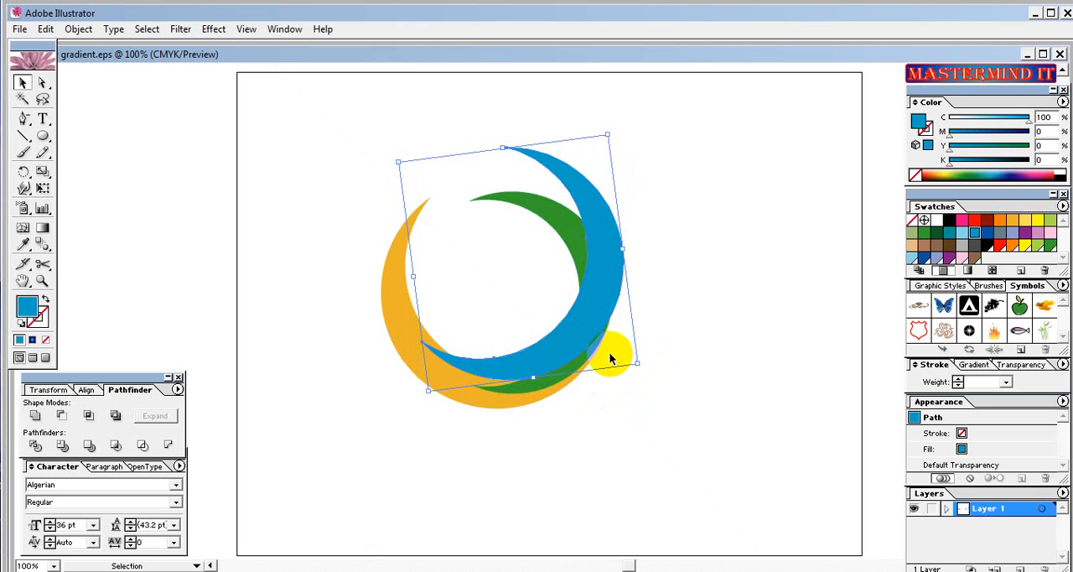
pyautogui.moveTo(577, 329); pyautogui.dragTo(596, 332)
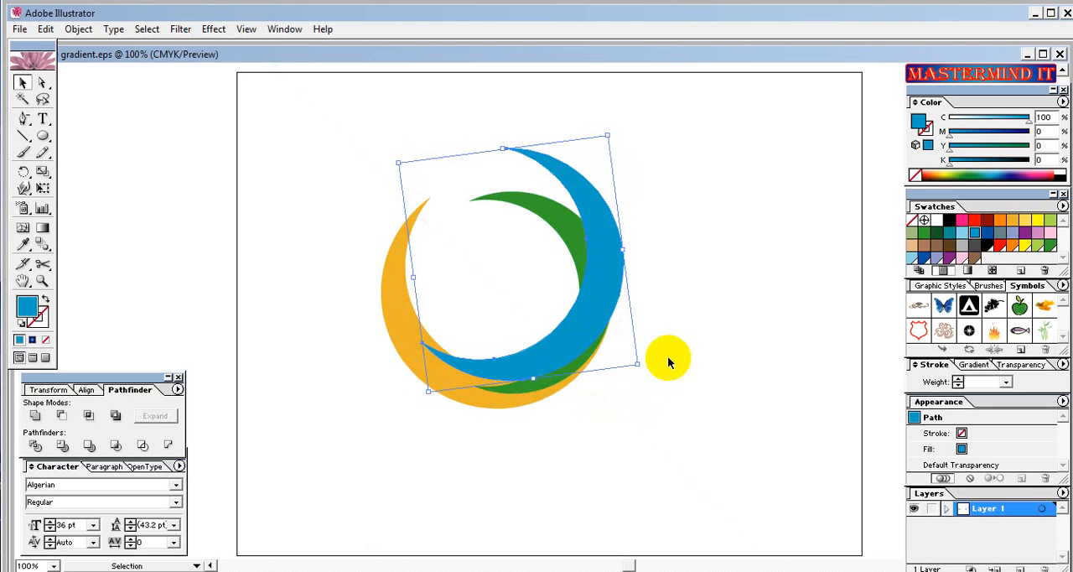
# Send the blue crescent to the back, behind the green and orange crescents.
pyautogui.click(622, 442)
pyautogui.click(572, 338)
pyautogui.rightClick(573, 340)
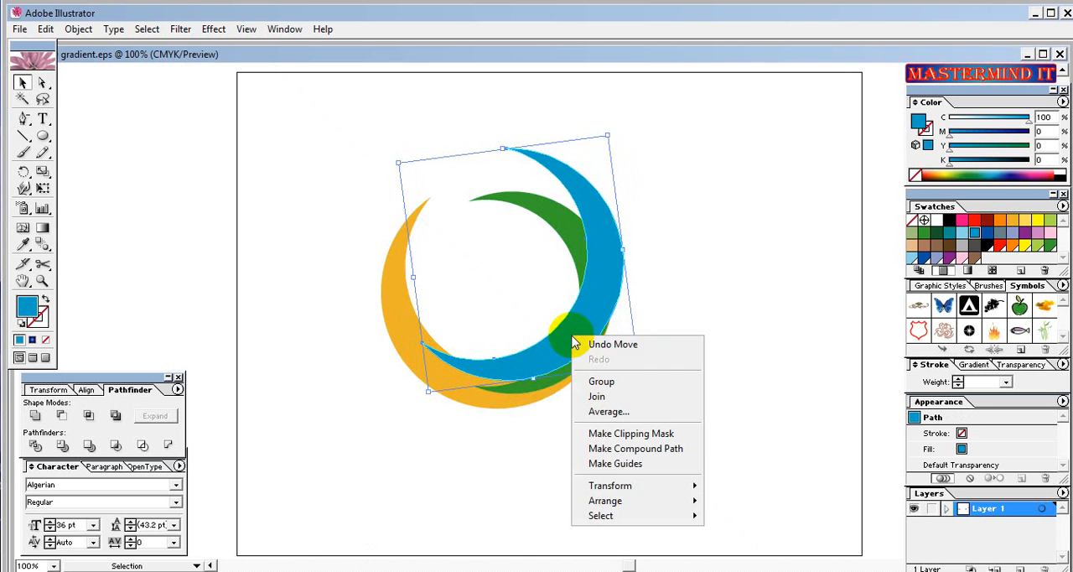
pyautogui.moveTo(654, 501)
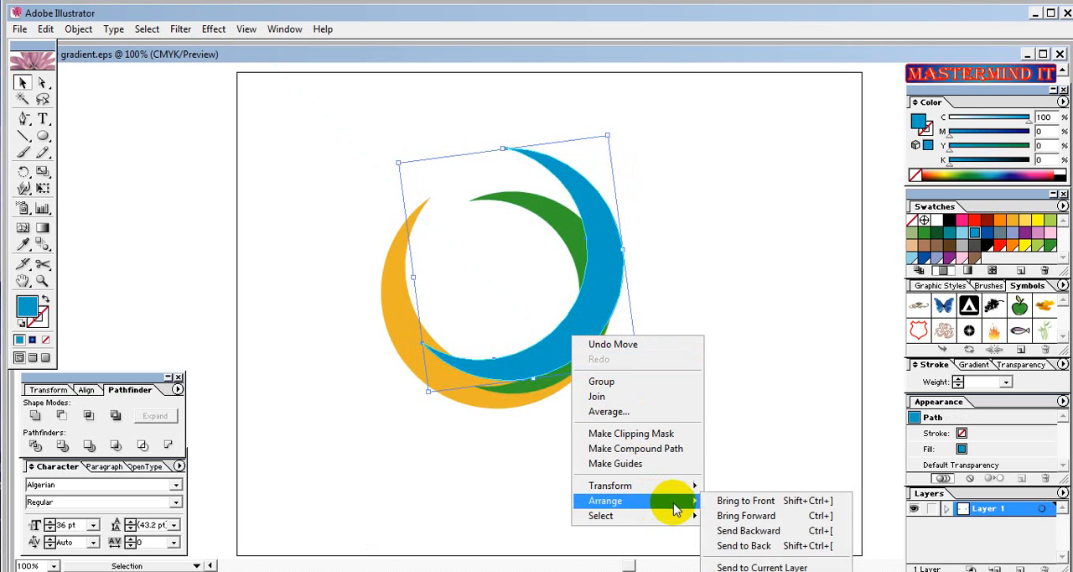
pyautogui.click(742, 547)
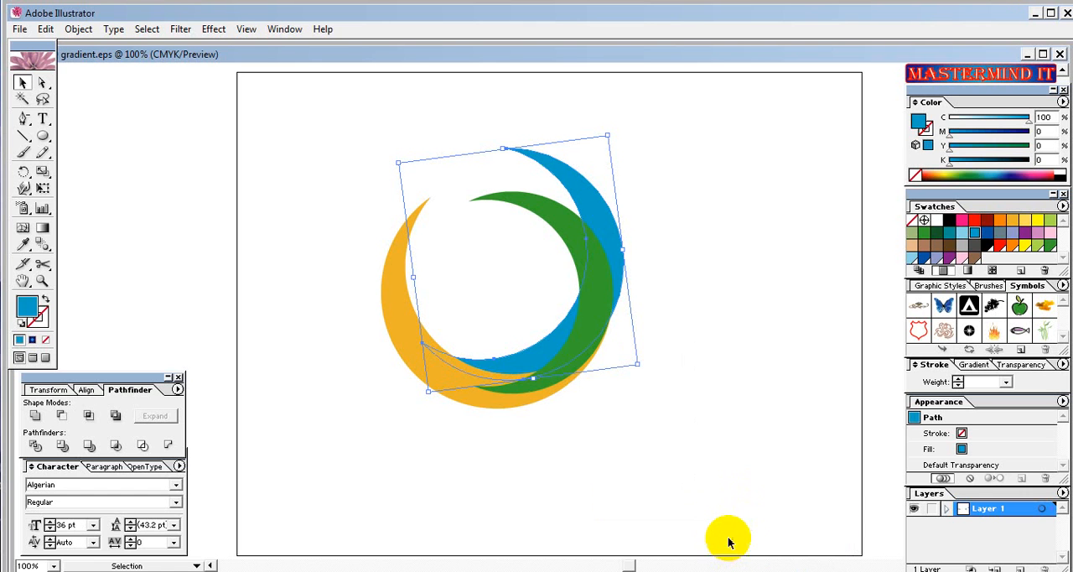
# Send the green crescent backward one level so it sits behind the orange crescent but above the blue one.
pyautogui.click(559, 223)
pyautogui.rightClick(561, 225)
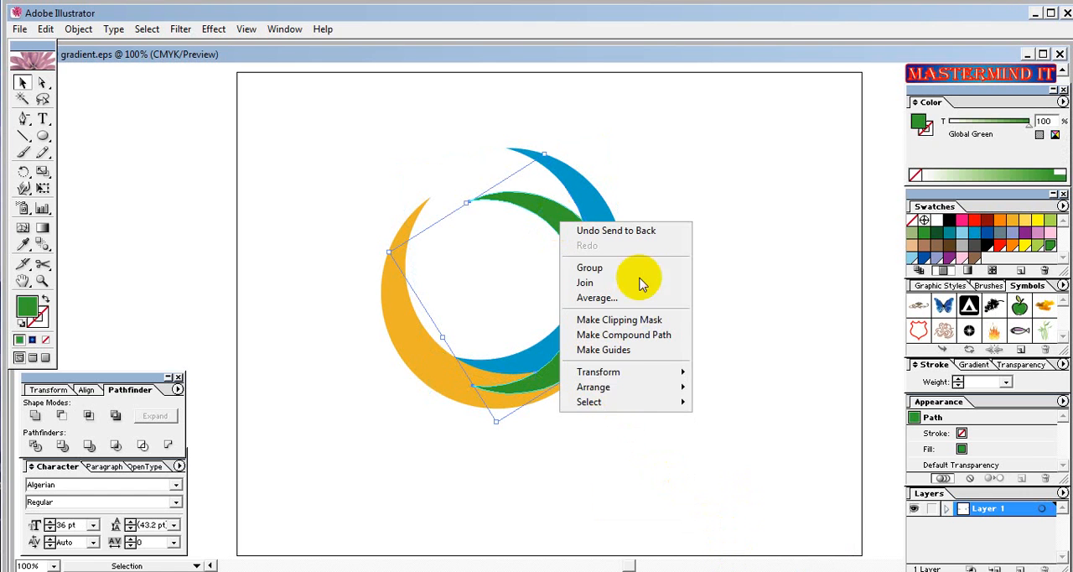
pyautogui.moveTo(619, 390)
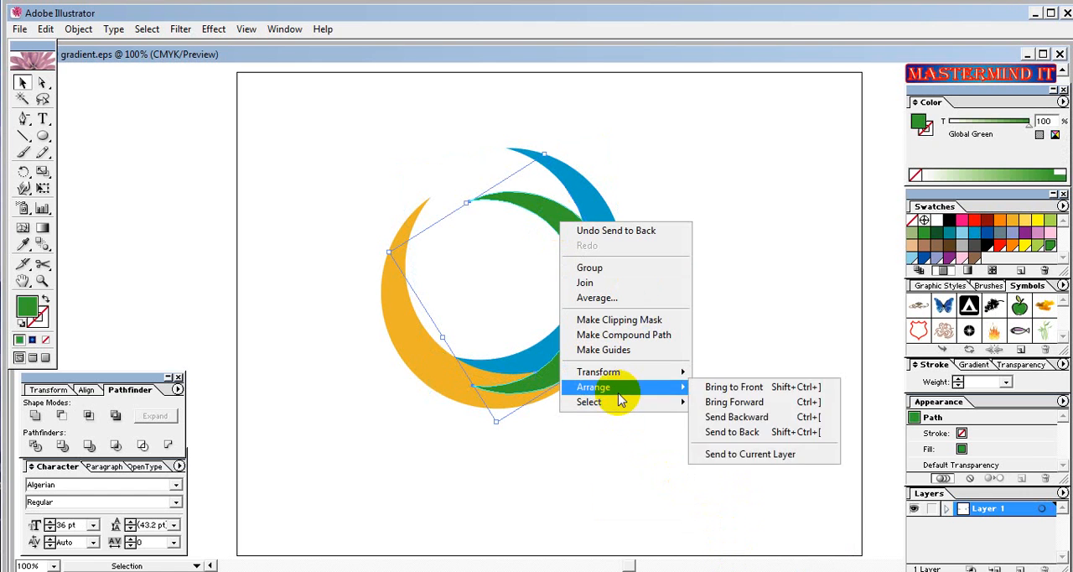
pyautogui.click(753, 417)
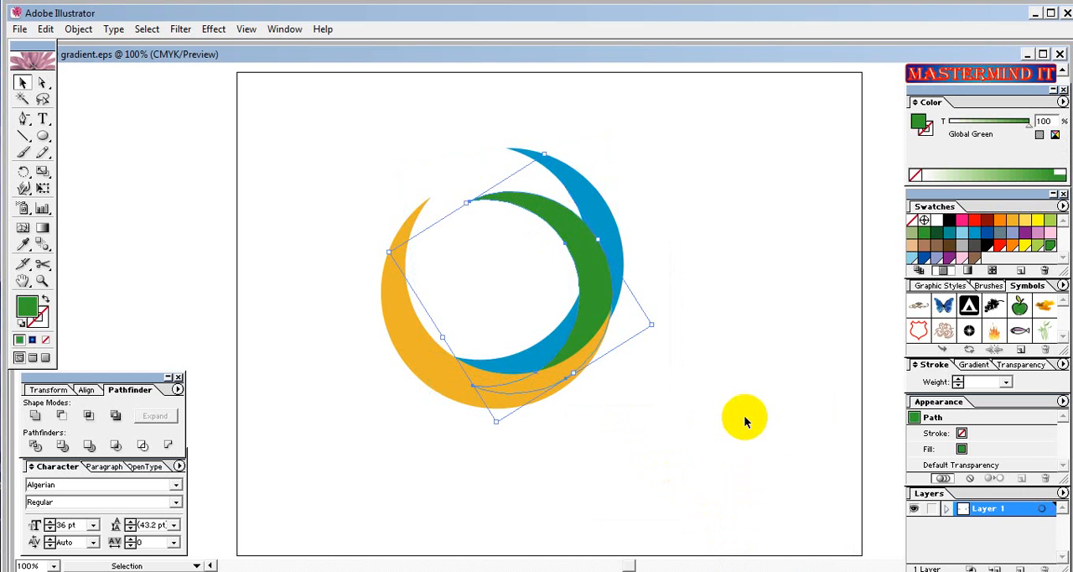
pyautogui.click(672, 431)
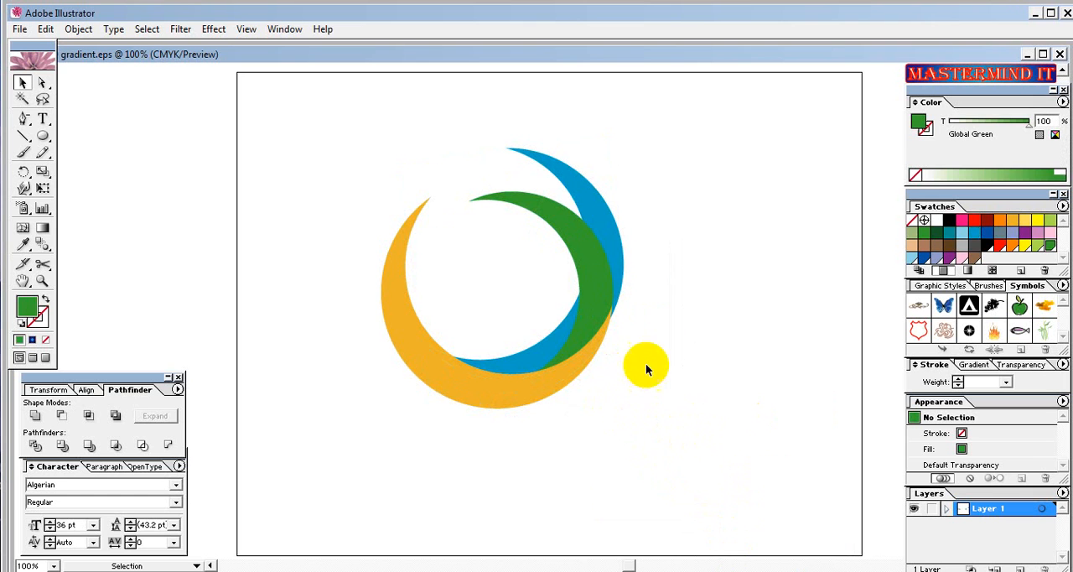
# Nudge the blue crescent slightly left and rotate it a little counter-clockwise to fit against the green crescent's outer edge.
pyautogui.click(617, 264)
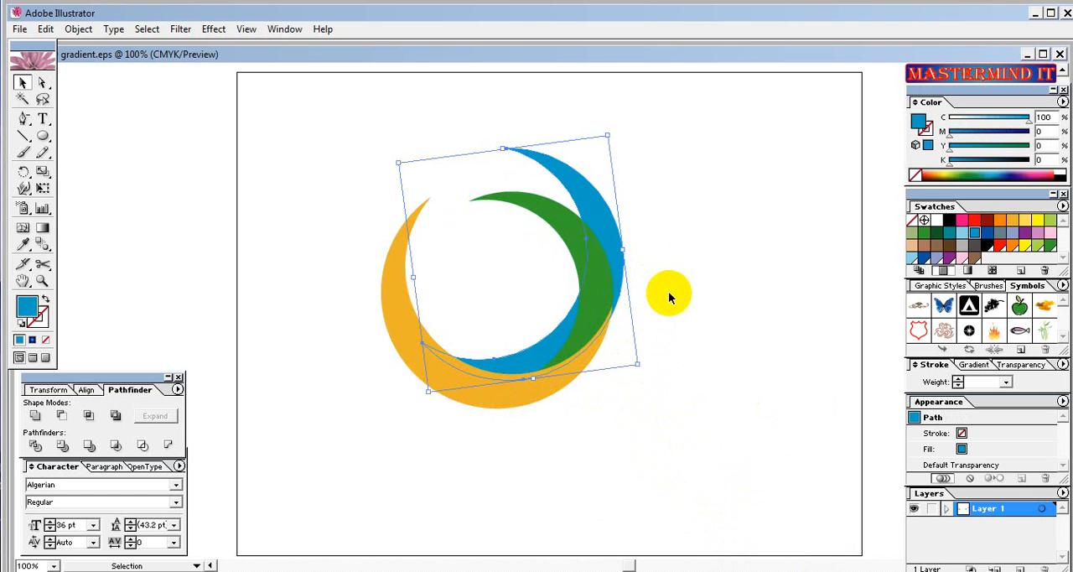
pyautogui.press('Left')
pyautogui.press('Left')
pyautogui.press('Left')
pyautogui.press('Left')
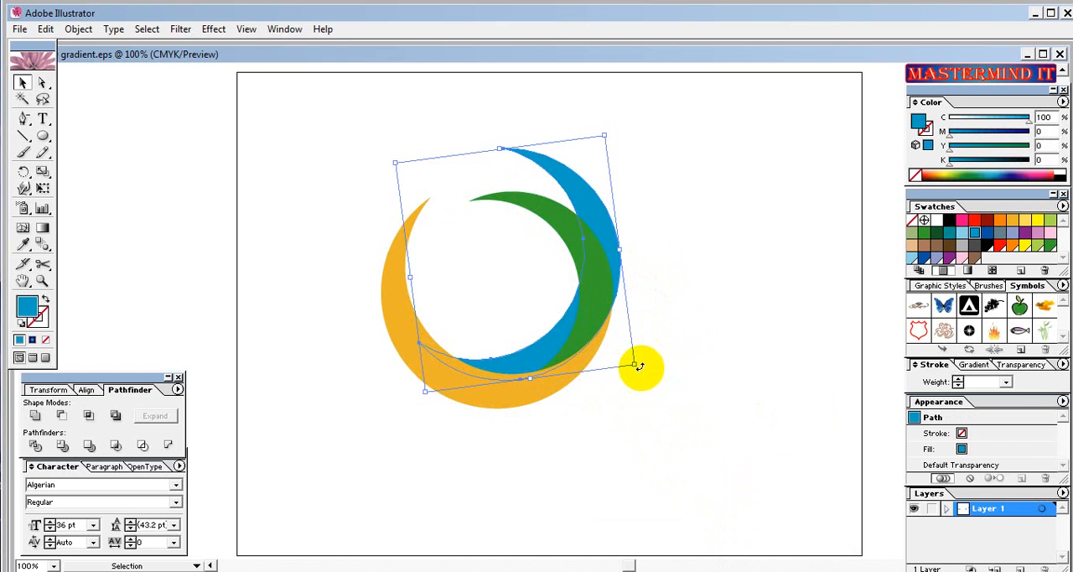
pyautogui.moveTo(639, 367); pyautogui.dragTo(653, 373)
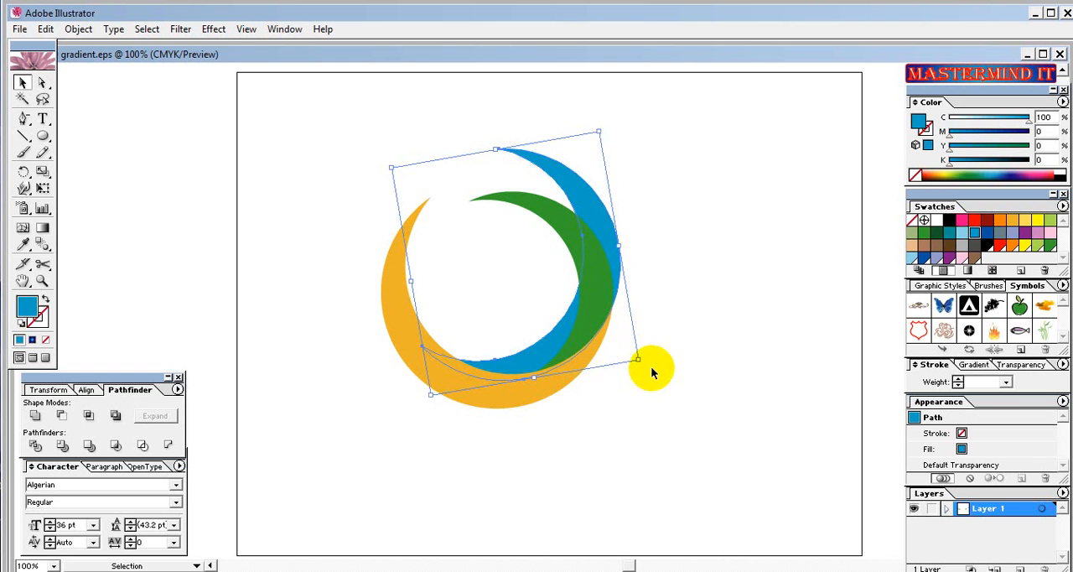
pyautogui.press('Left')
pyautogui.click(685, 380)
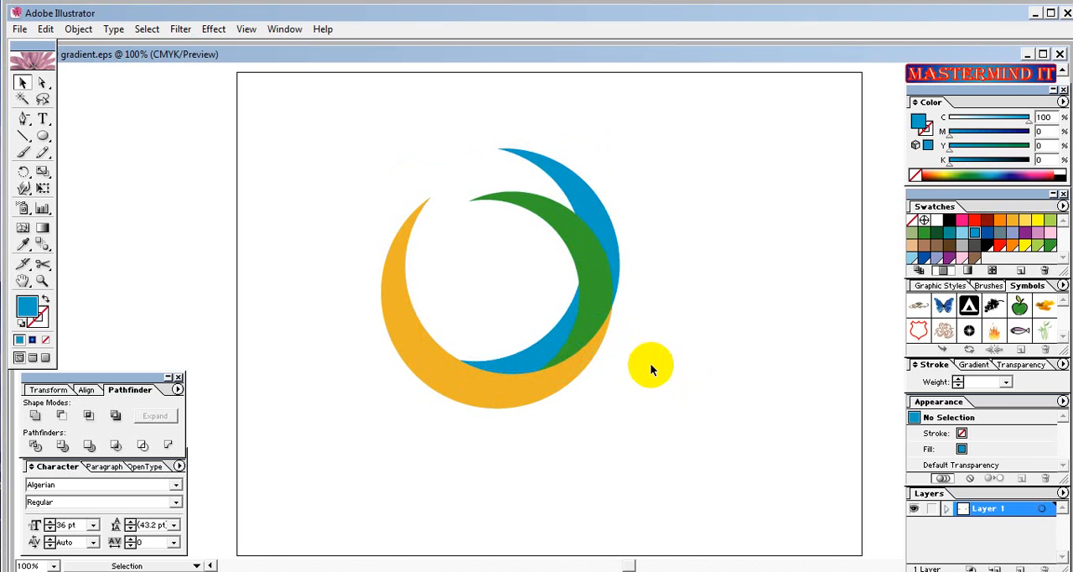
# Fill the orange crescent with the white-to-black linear gradient swatch.
pyautogui.click(530, 401)
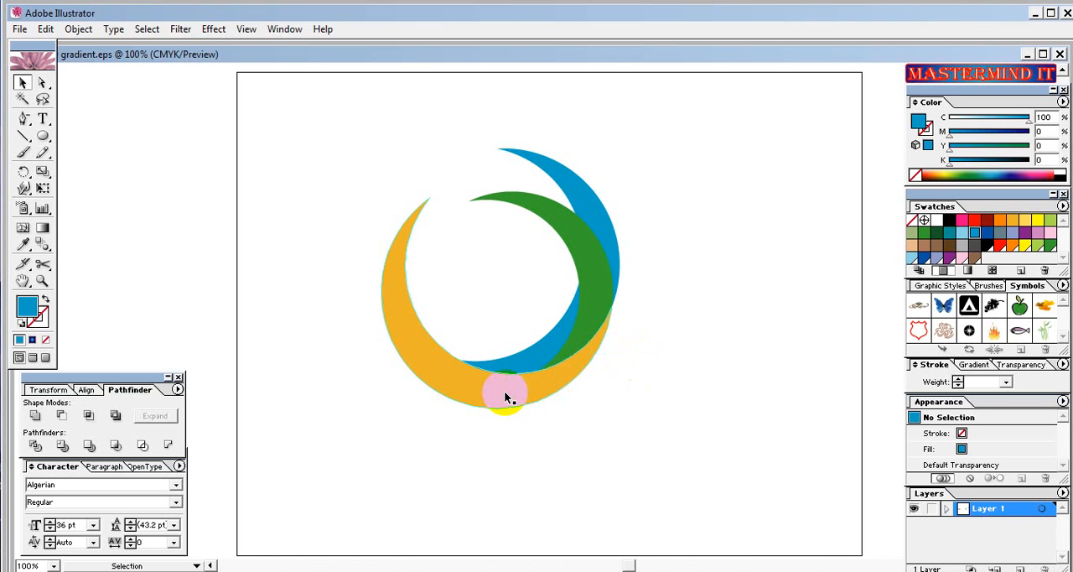
pyautogui.click(442, 366)
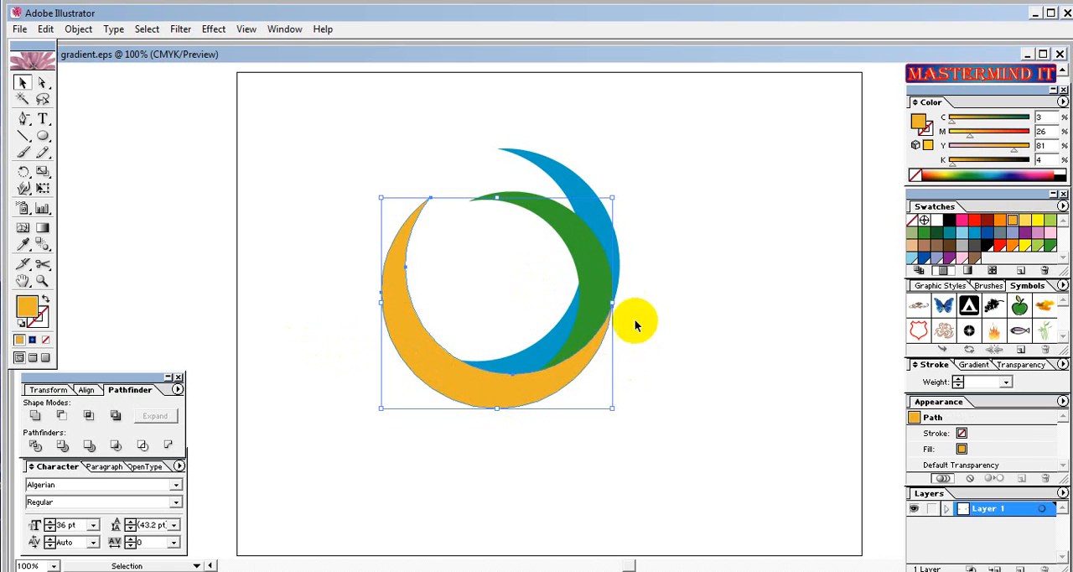
pyautogui.click(492, 374)
pyautogui.click(475, 378)
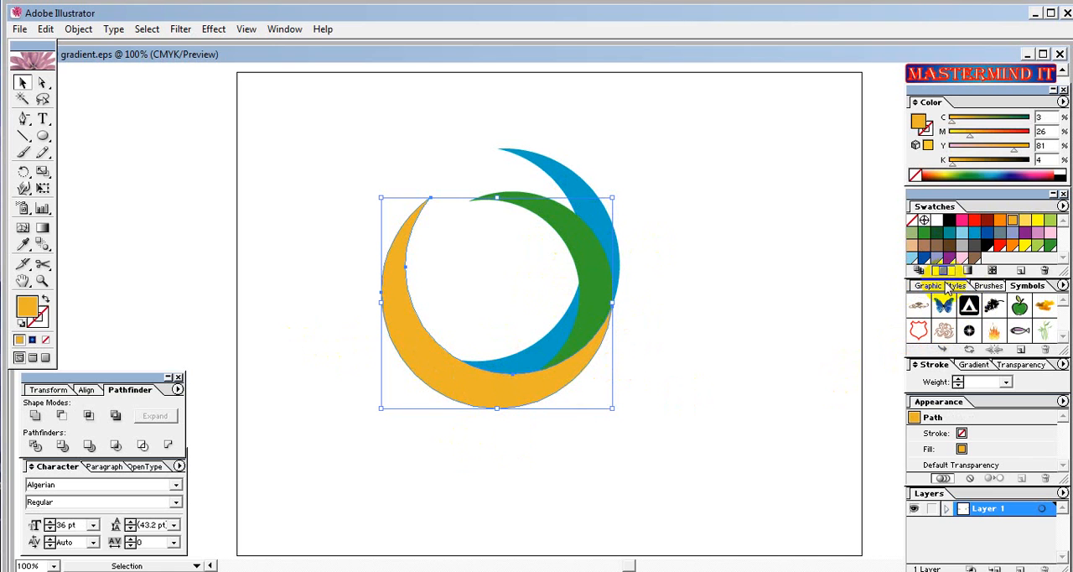
pyautogui.click(973, 366)
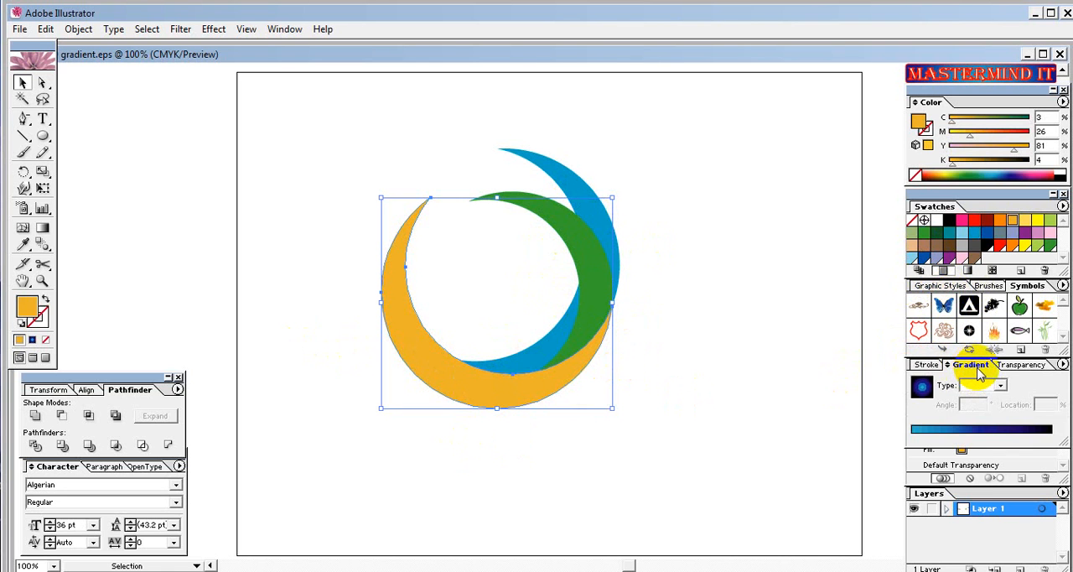
pyautogui.click(967, 270)
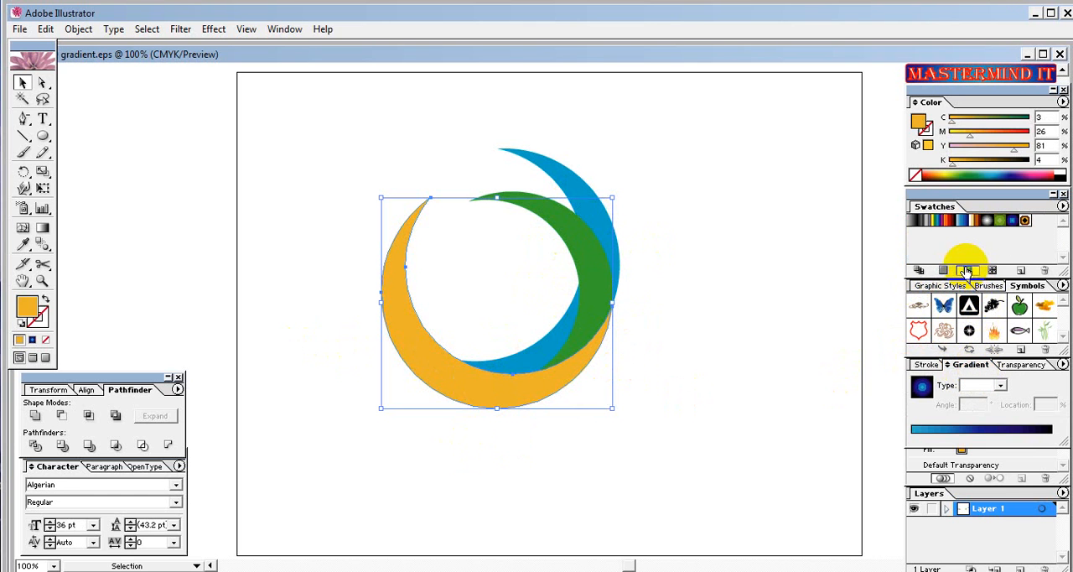
pyautogui.click(914, 221)
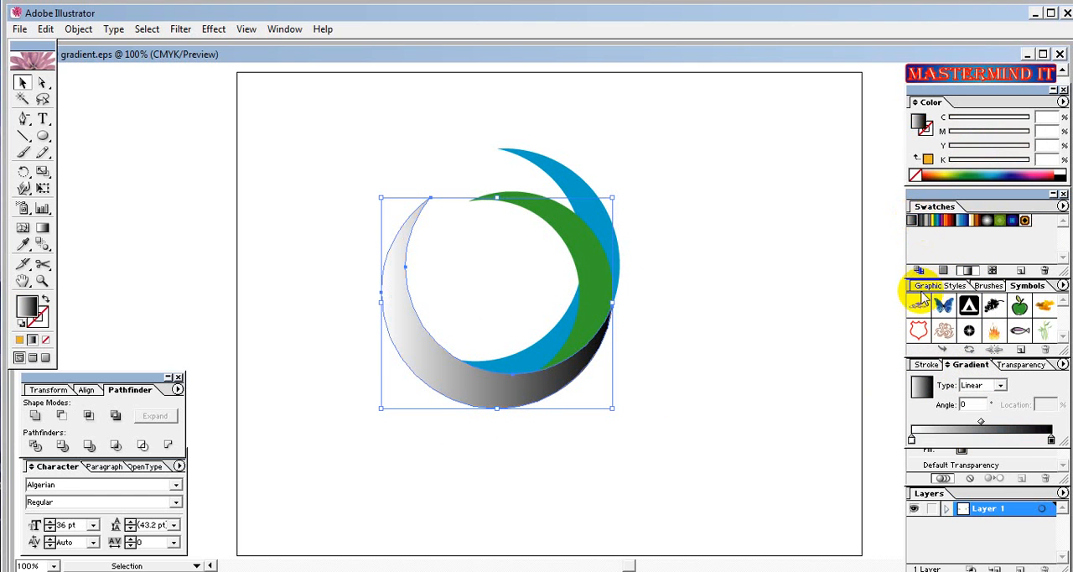
# Recolor the gradient from brownish orange (C 20, M 46.27, Y 99.22, K 6.27) to dark brown (C 33.33, M 72.16, Y 97.65, K 25.1).
pyautogui.click(912, 441)
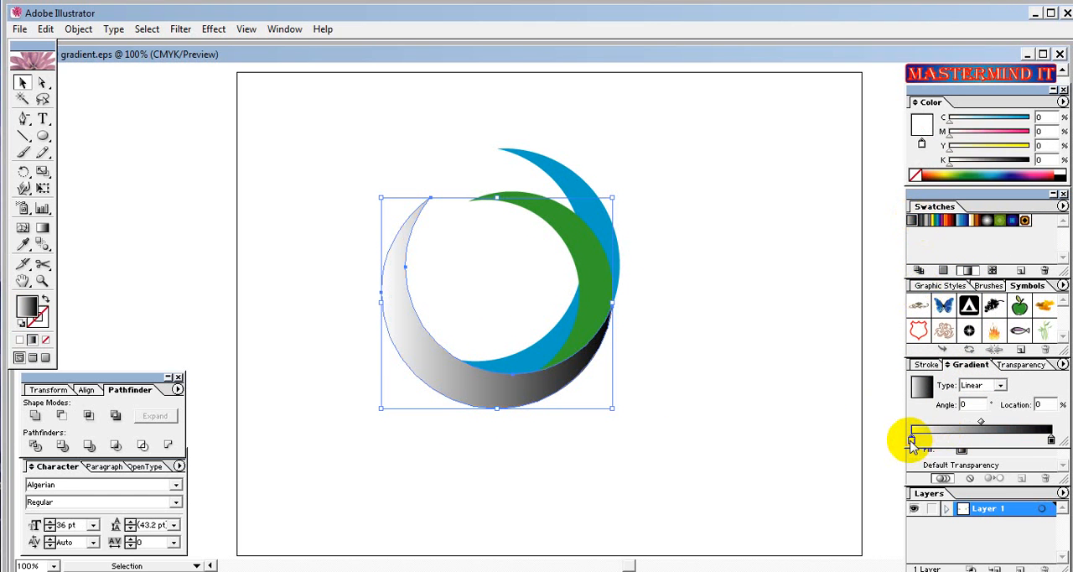
pyautogui.click(944, 173)
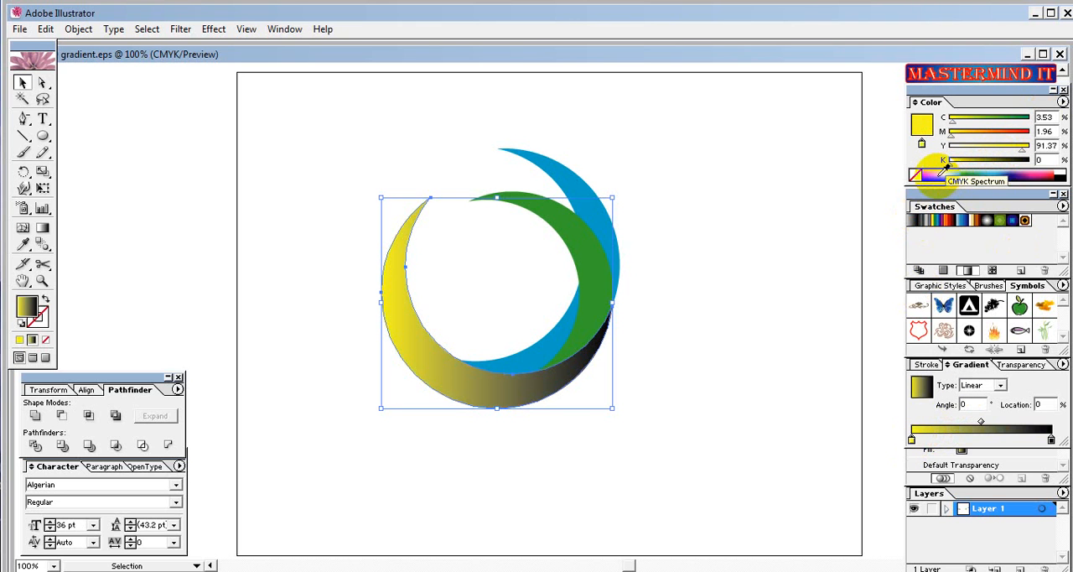
pyautogui.click(938, 175)
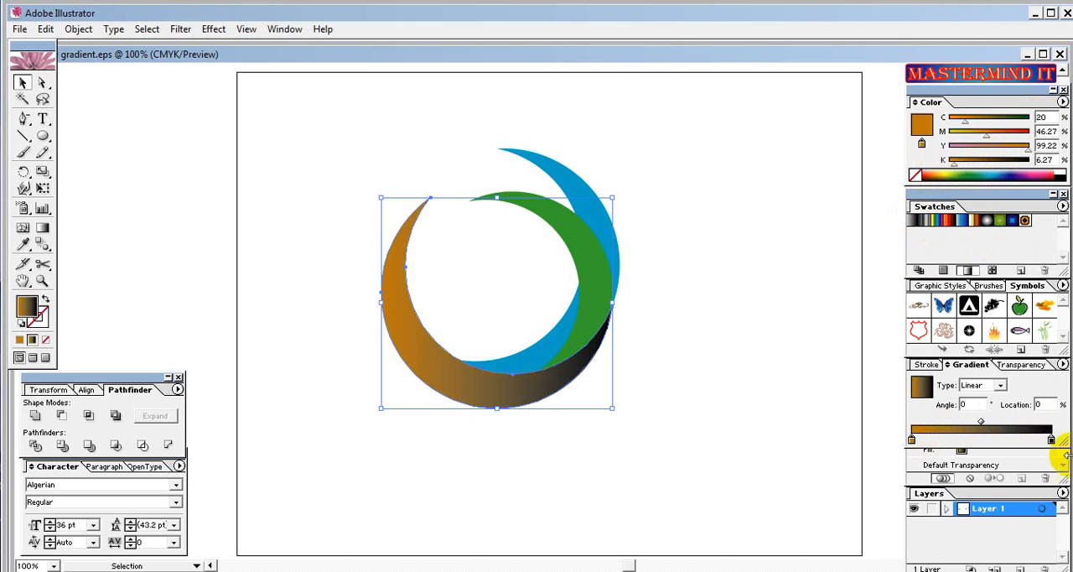
pyautogui.click(1052, 440)
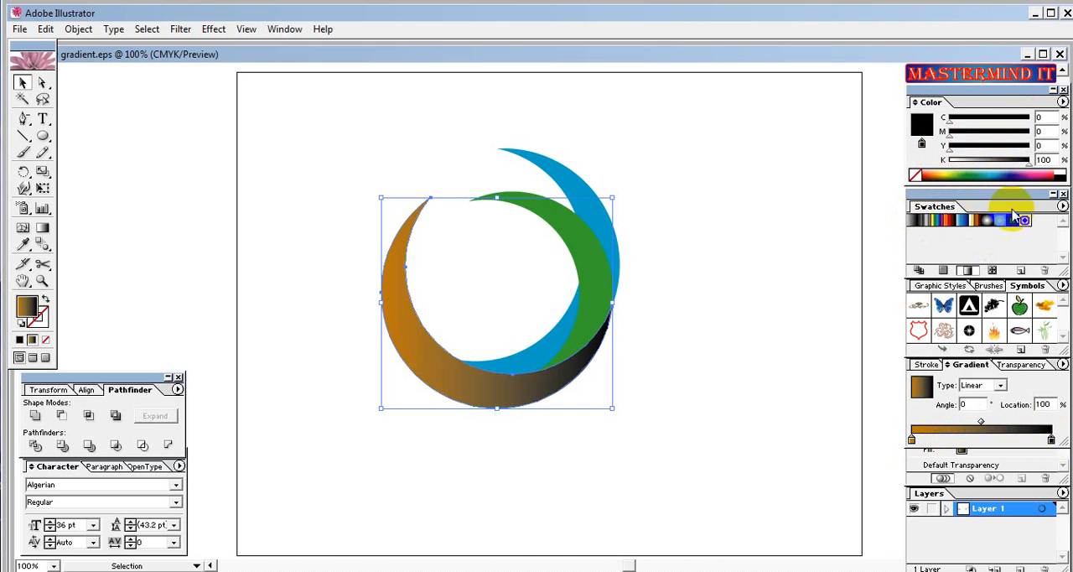
pyautogui.click(939, 172)
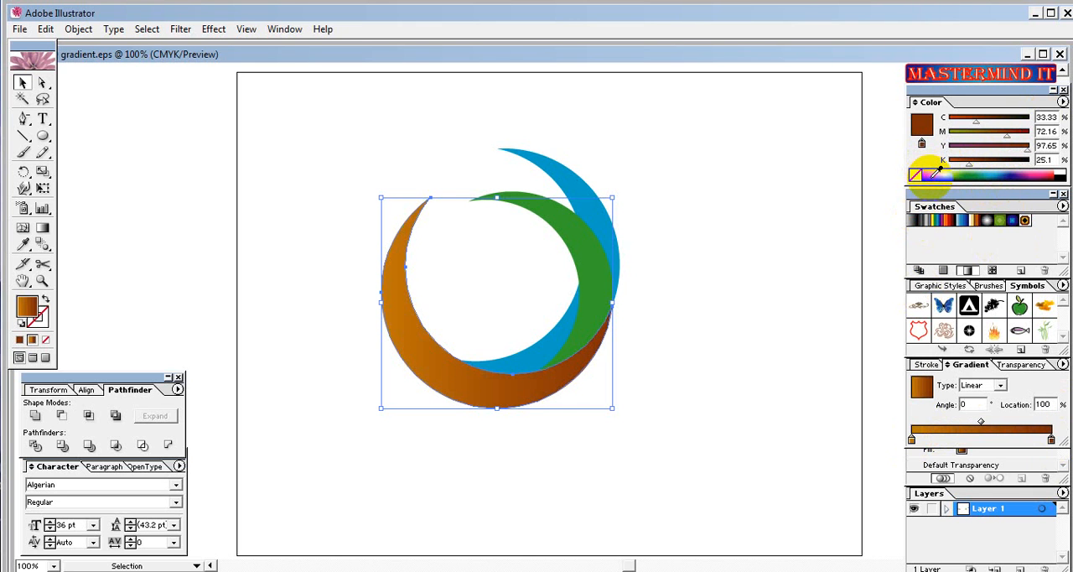
# Replace the gradient's start color with the bright orange swatch (M 50, Y 100).
pyautogui.click(943, 270)
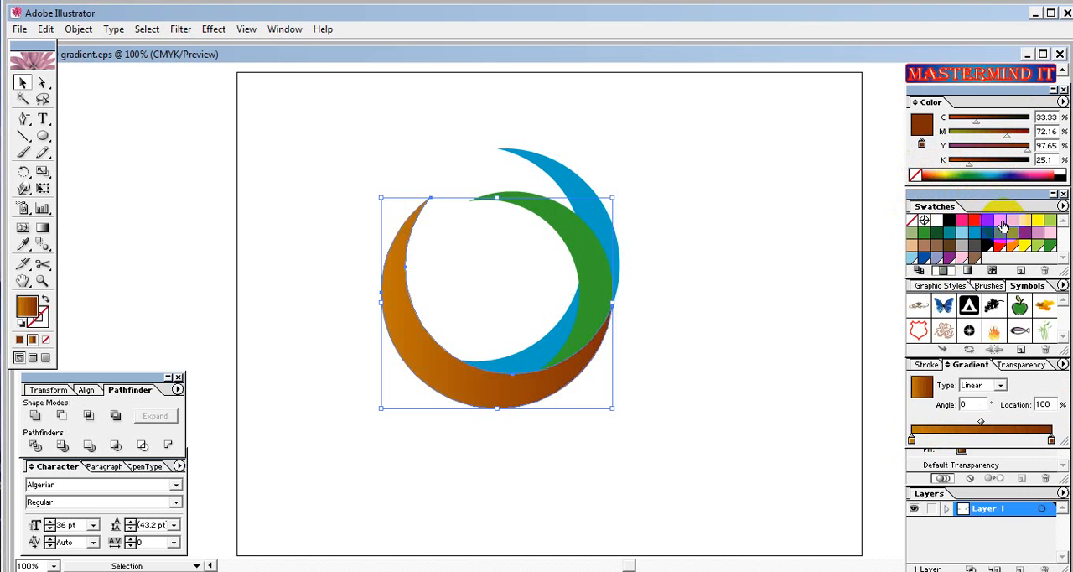
pyautogui.click(912, 438)
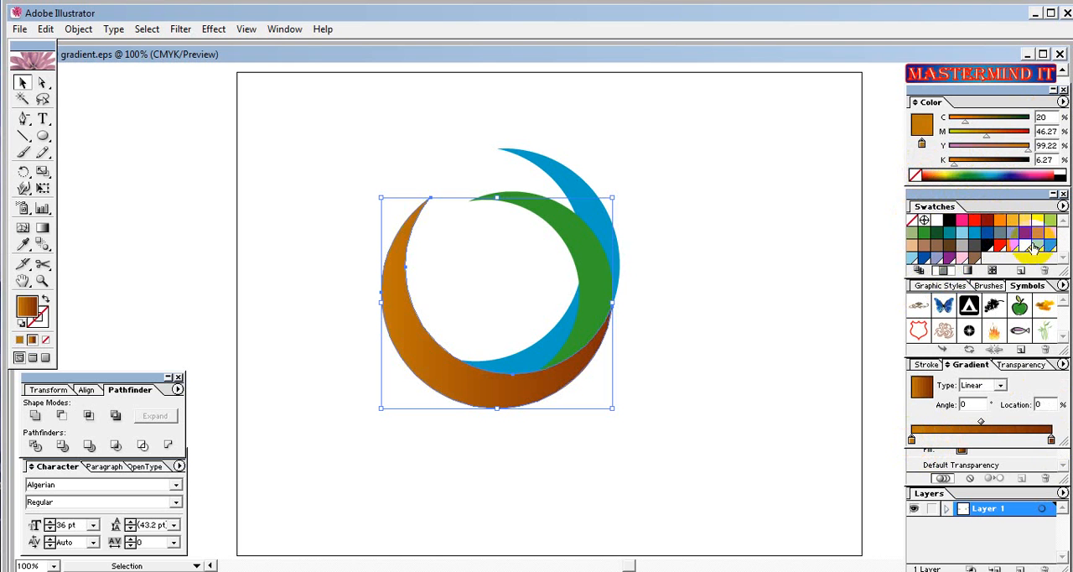
pyautogui.moveTo(1004, 223); pyautogui.dragTo(913, 439)
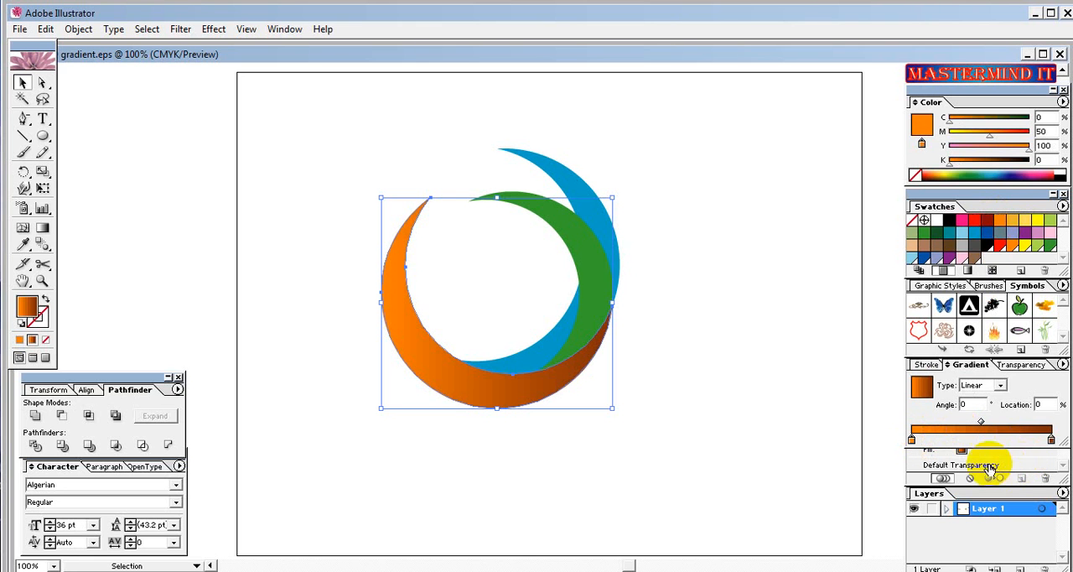
pyautogui.moveTo(973, 461); pyautogui.dragTo(1053, 440)
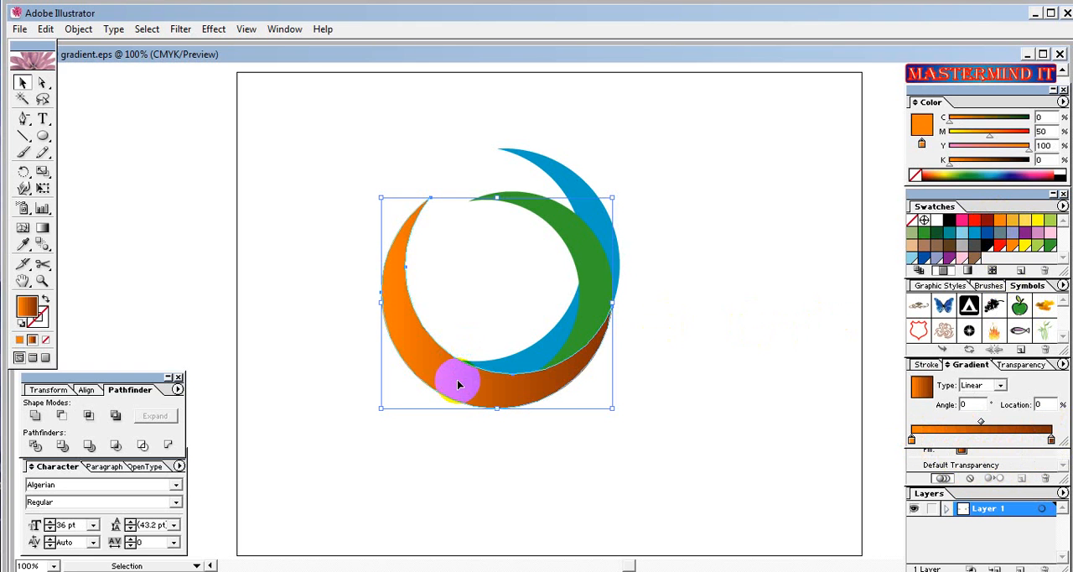
# Redirect the orange crescent's gradient with the Gradient tool so it darkens toward the upper left at about 142.5°.
pyautogui.click(43, 228)
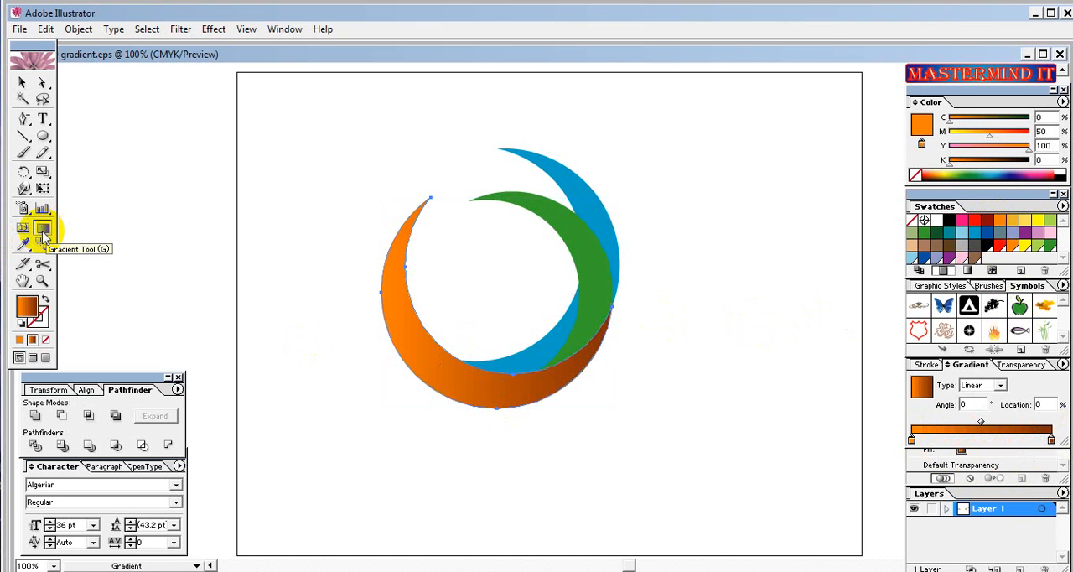
pyautogui.moveTo(428, 369); pyautogui.dragTo(311, 331)
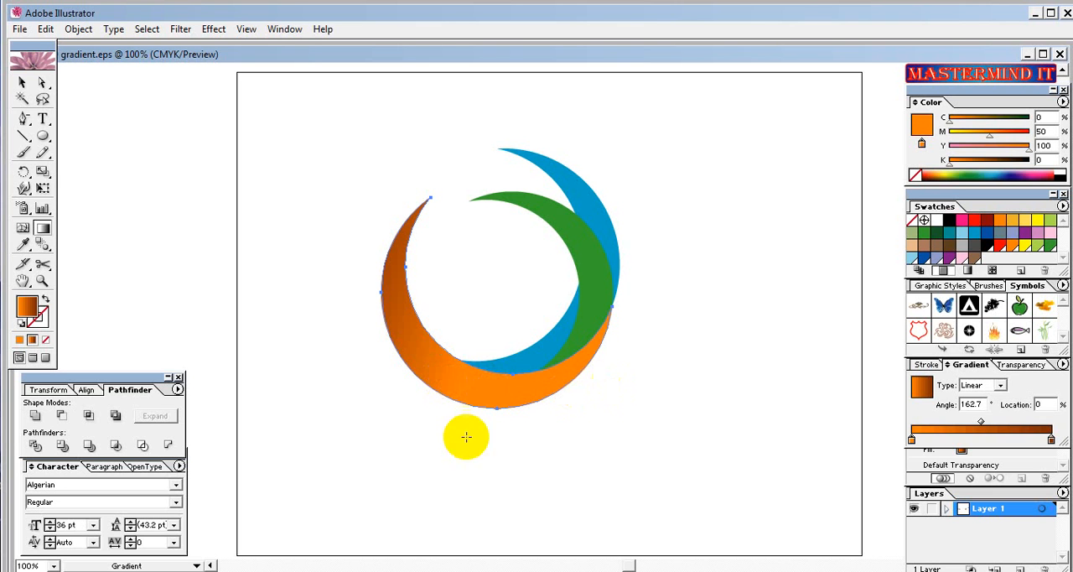
pyautogui.moveTo(456, 392); pyautogui.dragTo(457, 509)
pyautogui.moveTo(443, 381); pyautogui.dragTo(379, 392)
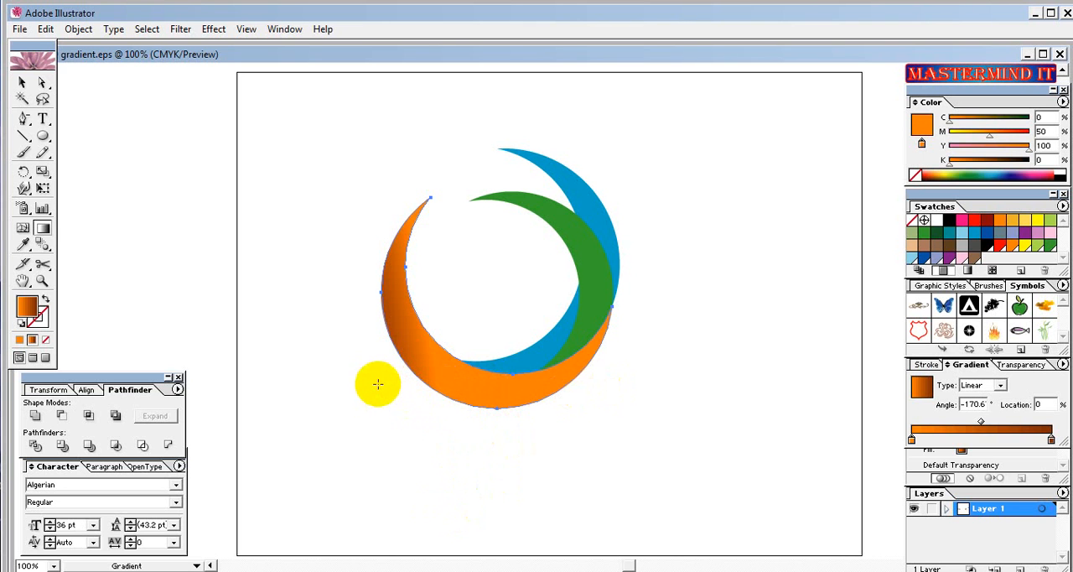
pyautogui.moveTo(448, 384); pyautogui.dragTo(274, 251)
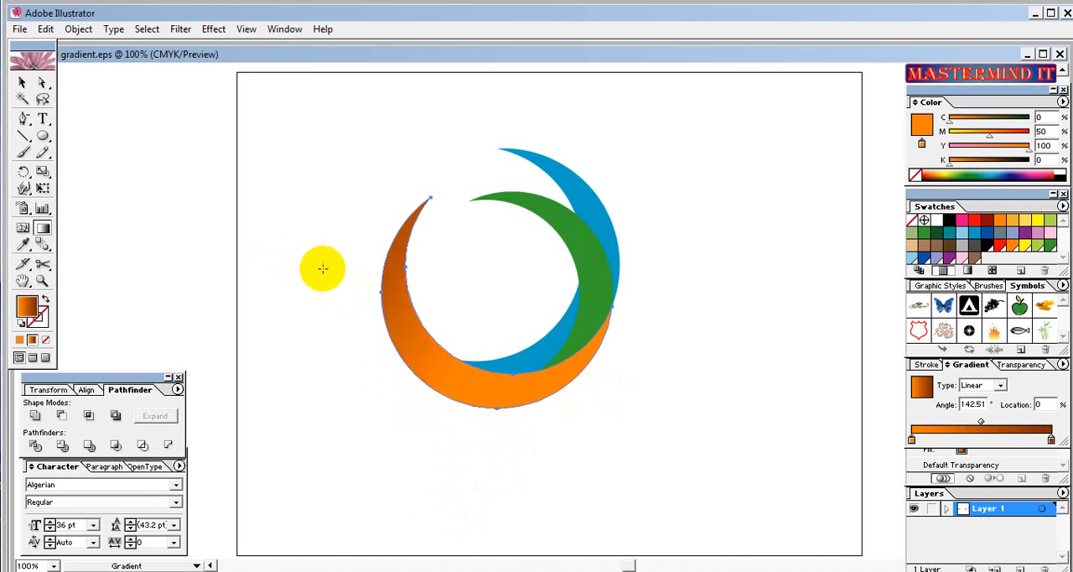
pyautogui.moveTo(386, 317)
pyautogui.mouseDown()
pyautogui.moveTo(411, 315)
pyautogui.moveTo(438, 365)
pyautogui.mouseUp()
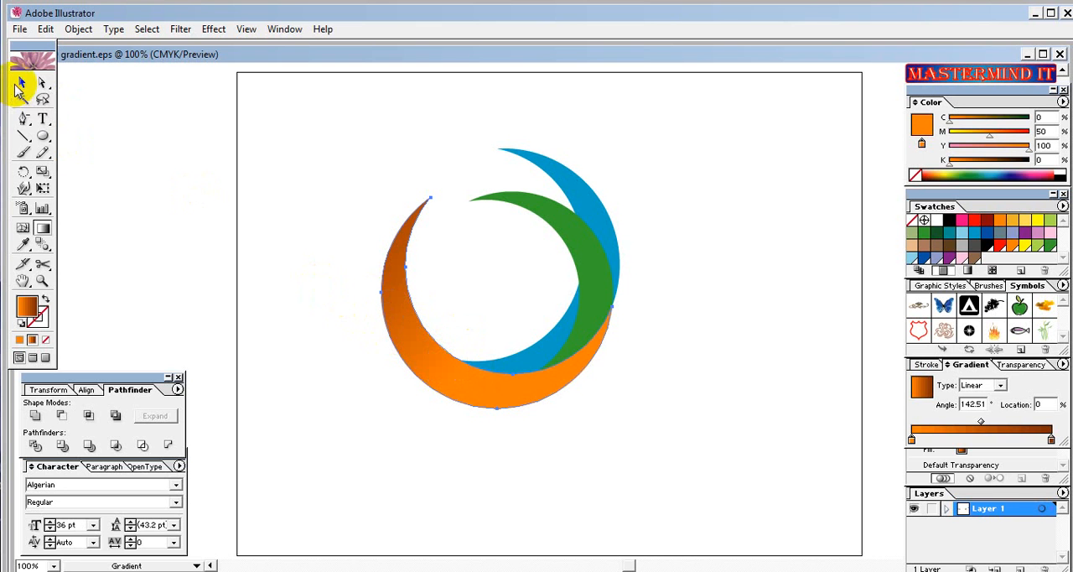
# Fill the green crescent with a linear gradient from Global Green to dark green (C 90, M 30, Y 90, K 17).
pyautogui.click(20, 85)
pyautogui.click(585, 251)
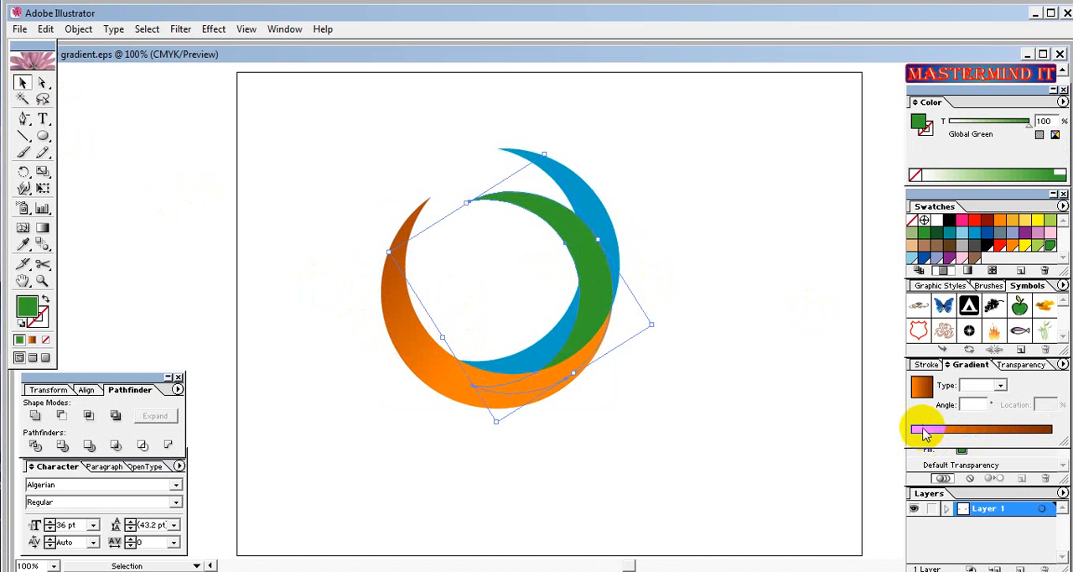
pyautogui.click(922, 387)
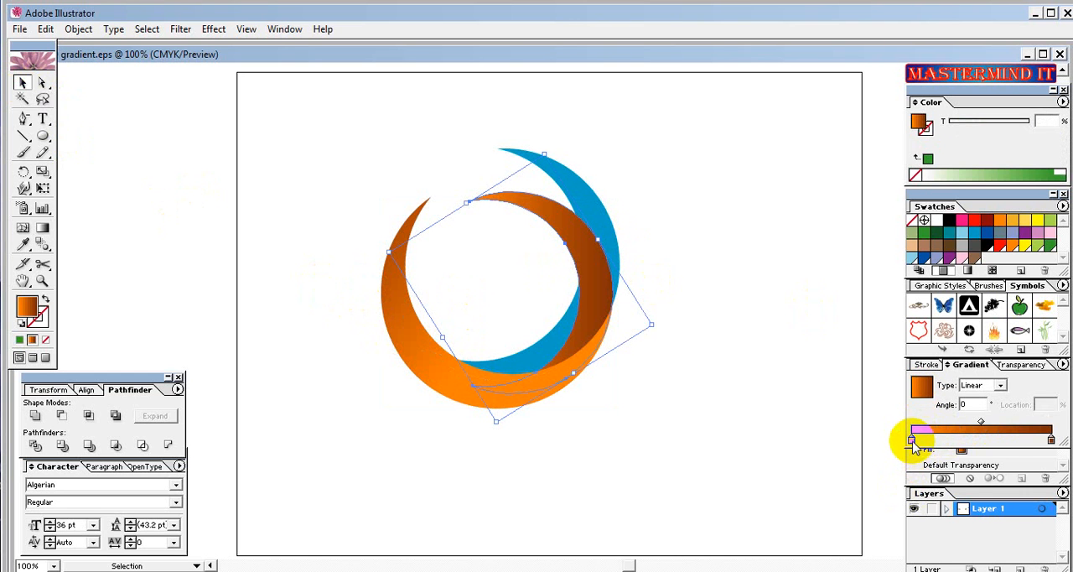
pyautogui.click(912, 440)
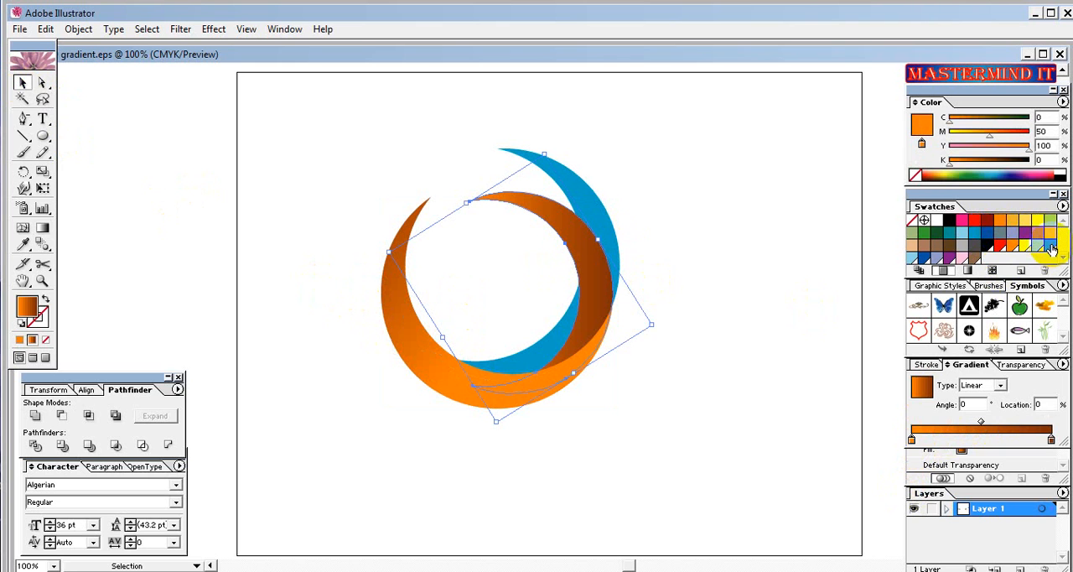
pyautogui.moveTo(1051, 248); pyautogui.dragTo(911, 440)
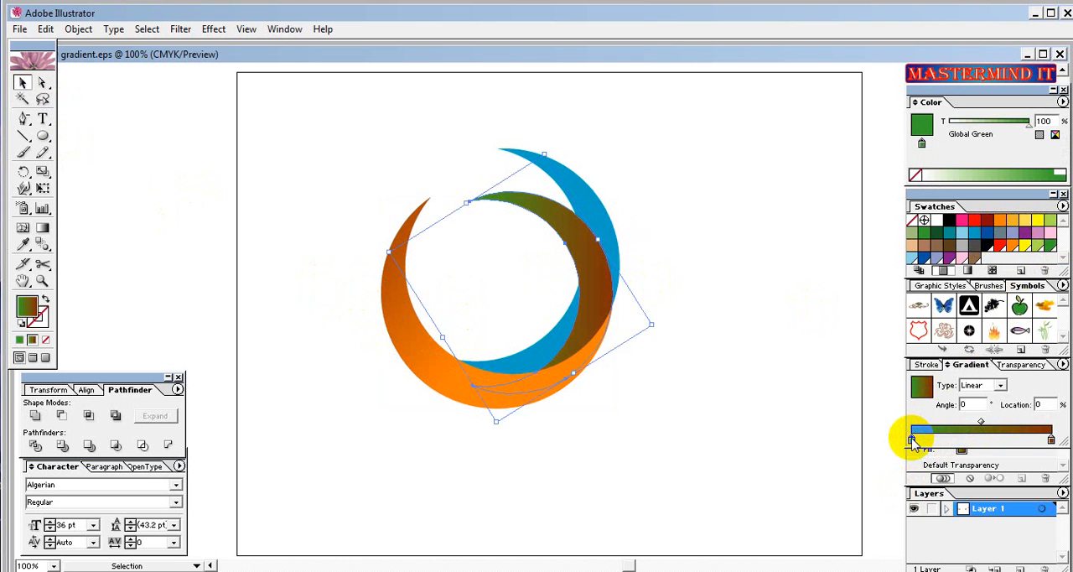
pyautogui.click(1051, 440)
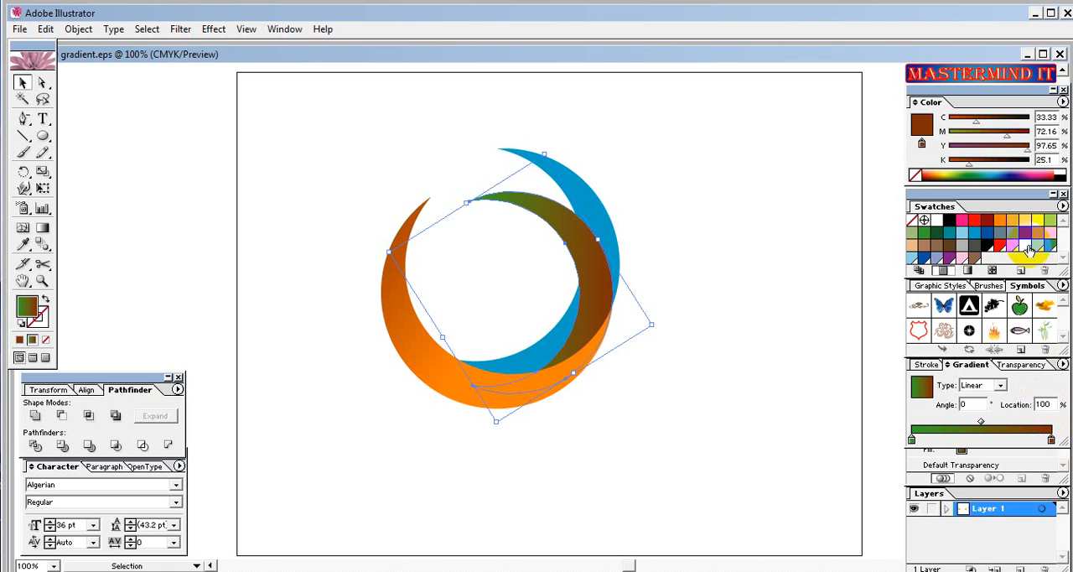
pyautogui.moveTo(936, 232); pyautogui.dragTo(1052, 440)
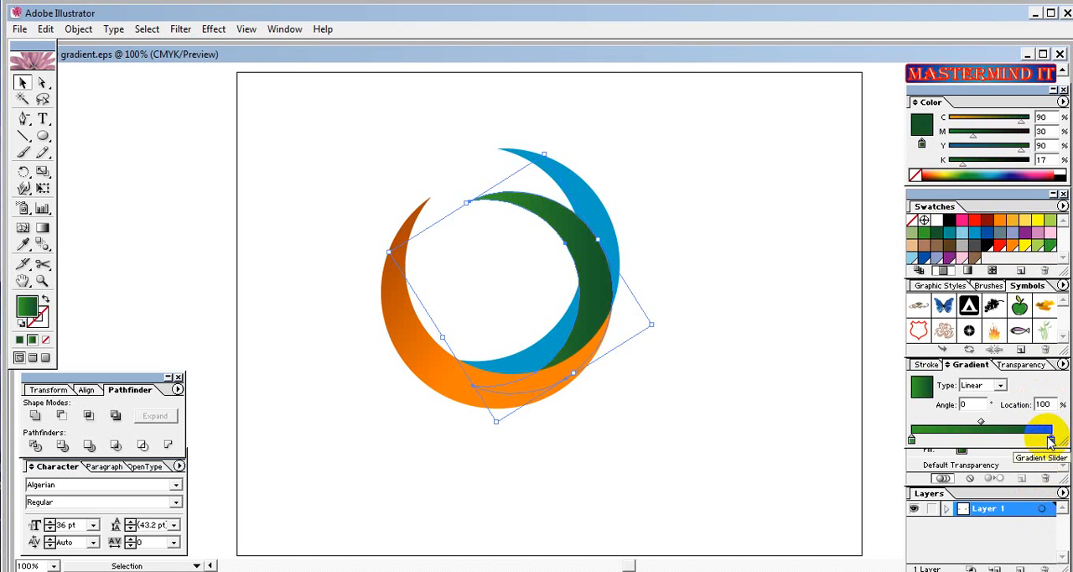
# Redirect the green crescent's gradient with the Gradient tool so it darkens toward the upper left at about 153.7°.
pyautogui.click(41, 228)
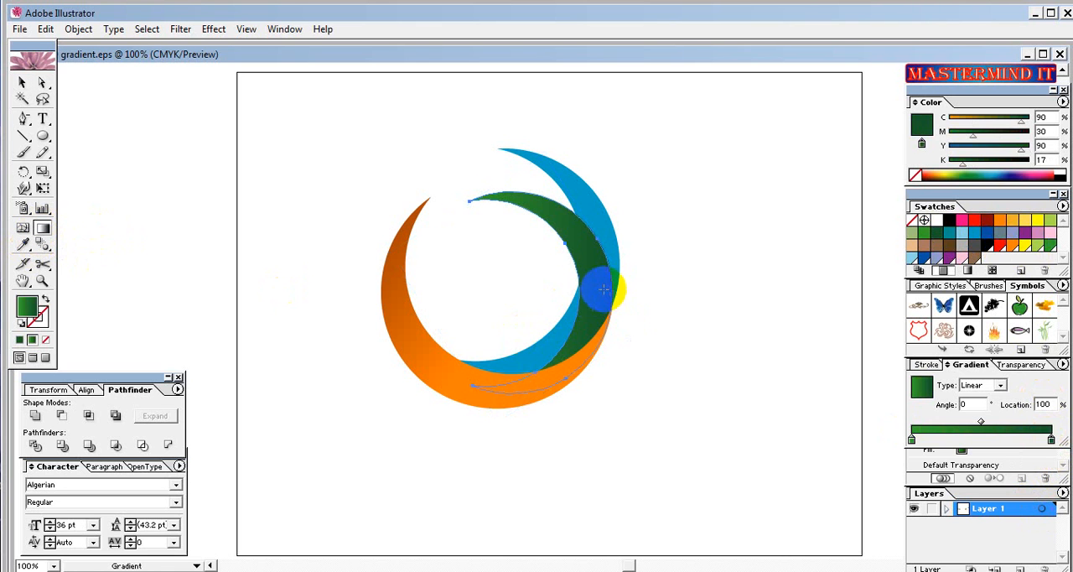
pyautogui.moveTo(592, 284); pyautogui.dragTo(395, 184)
pyautogui.click(592, 288)
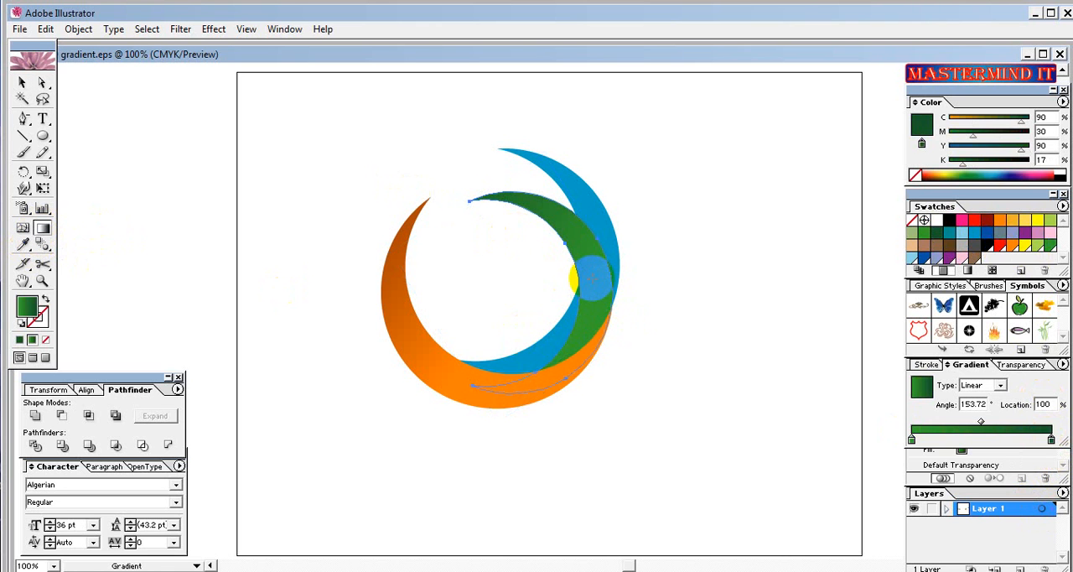
# Fill the blue crescent with a linear gradient from the light blue swatch (C 100) to dark blue (C 100, M 50).
pyautogui.click(22, 82)
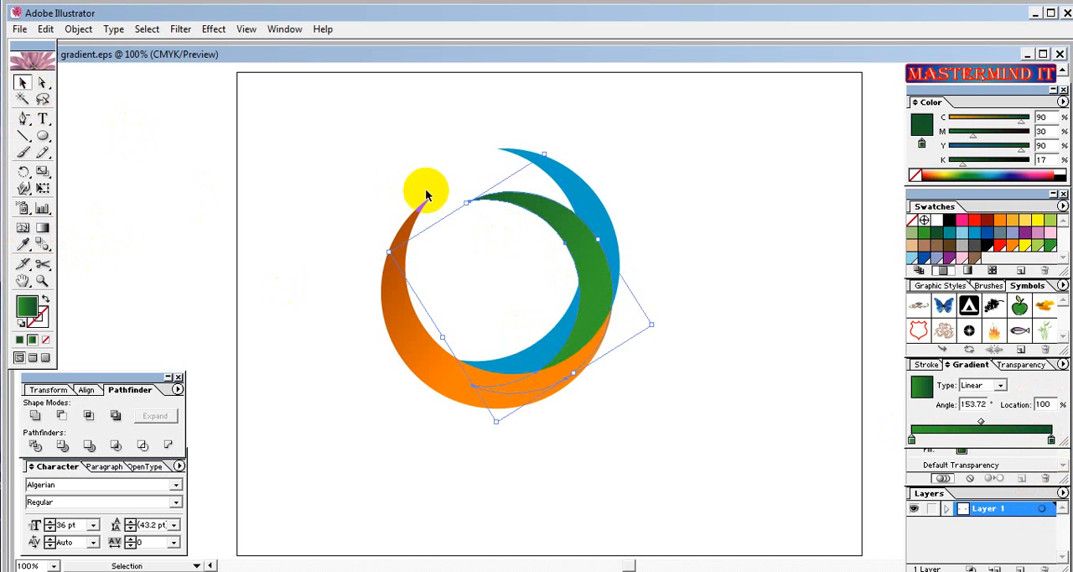
pyautogui.click(593, 199)
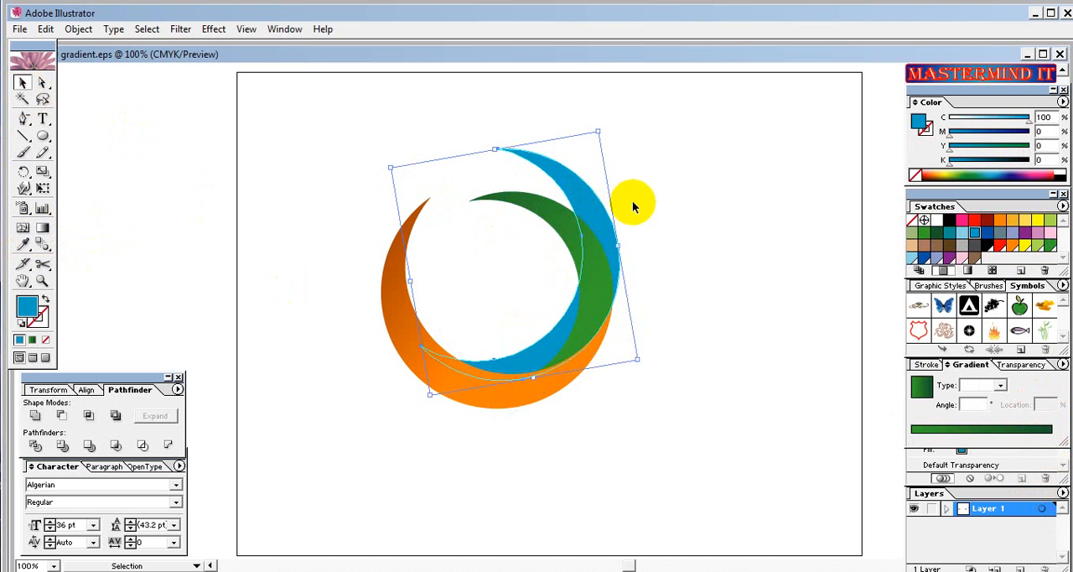
pyautogui.click(922, 388)
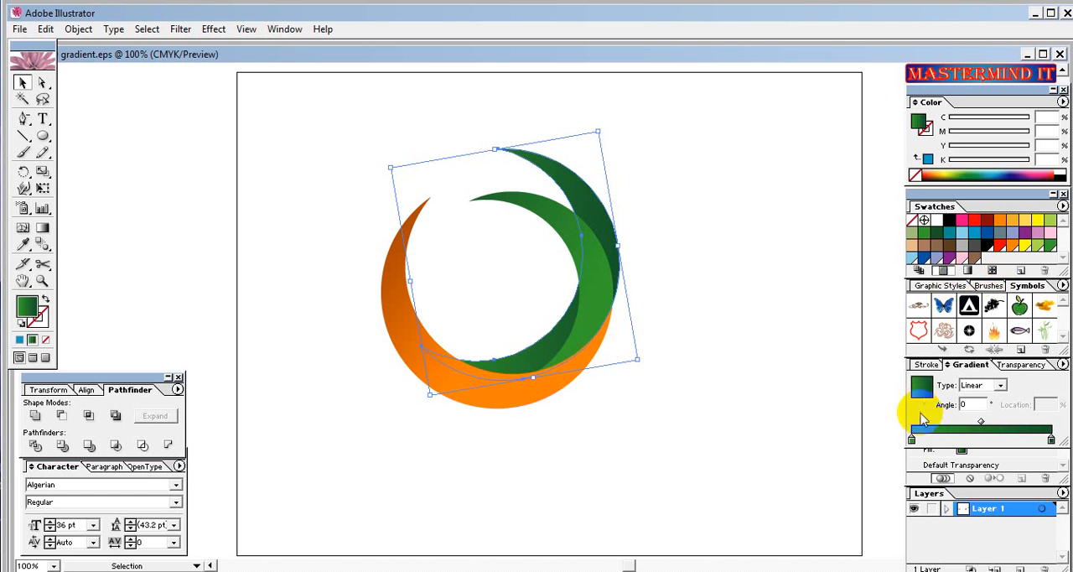
pyautogui.click(914, 440)
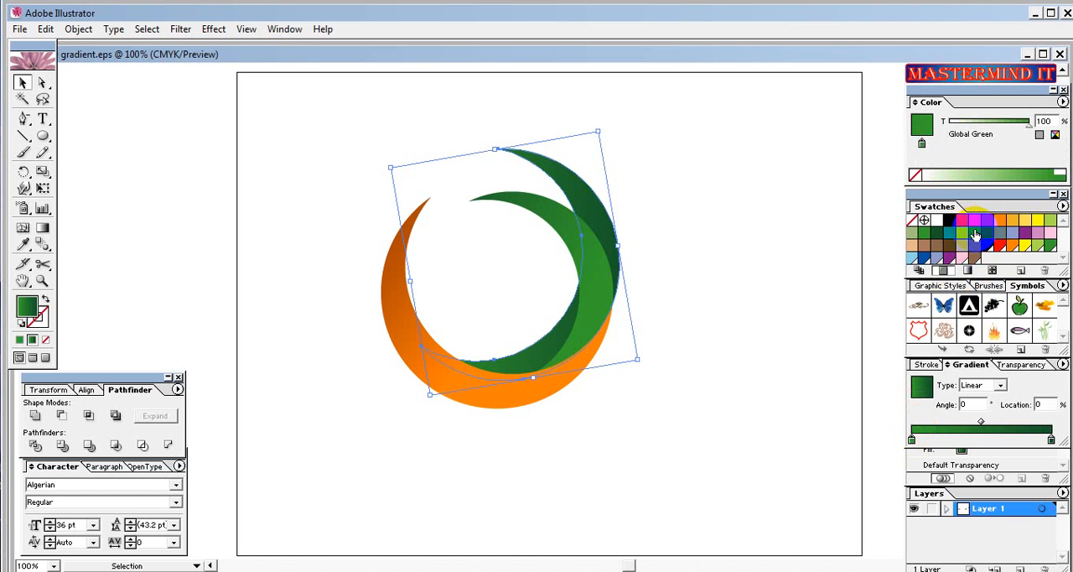
pyautogui.moveTo(975, 237); pyautogui.dragTo(912, 437)
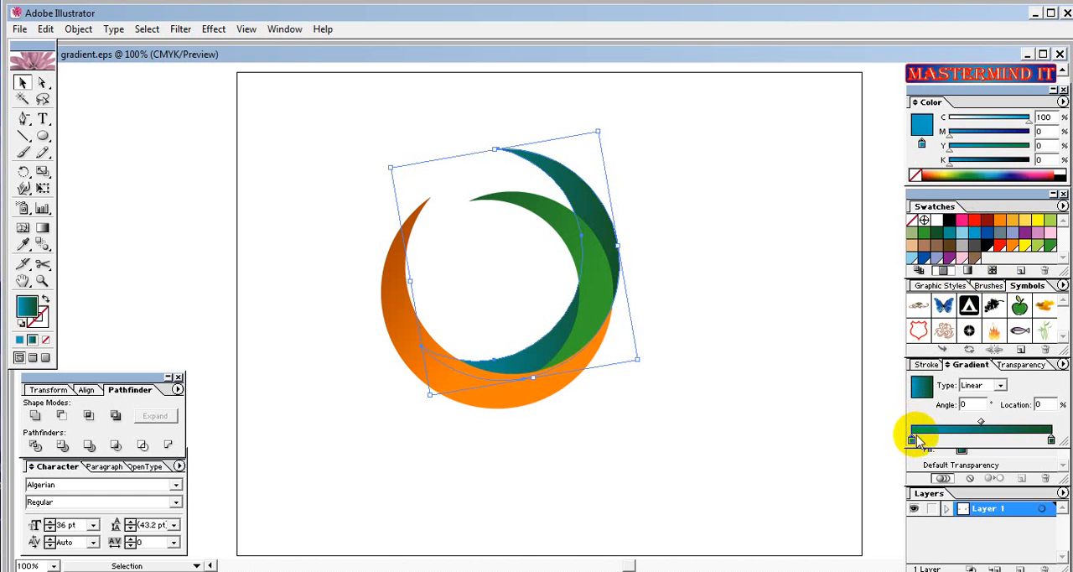
pyautogui.click(1052, 440)
pyautogui.moveTo(987, 233); pyautogui.dragTo(1047, 438)
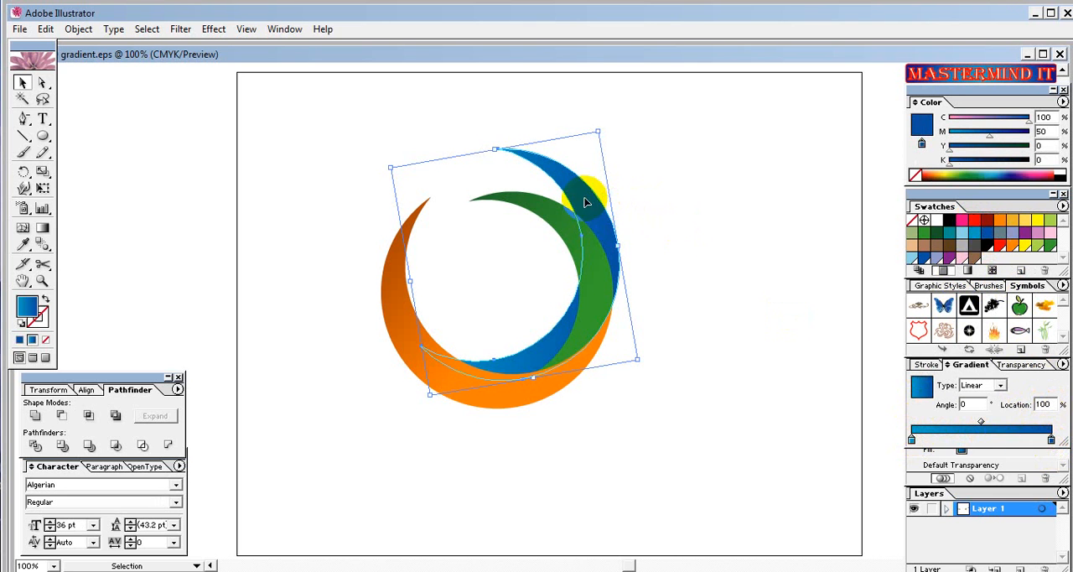
# Redirect the blue crescent's gradient with the Gradient tool so its upper tip is darkest, at about 112.7°, and deselect it.
pyautogui.click(41, 227)
pyautogui.moveTo(618, 215); pyautogui.dragTo(708, 123)
pyautogui.moveTo(609, 265); pyautogui.dragTo(629, 252)
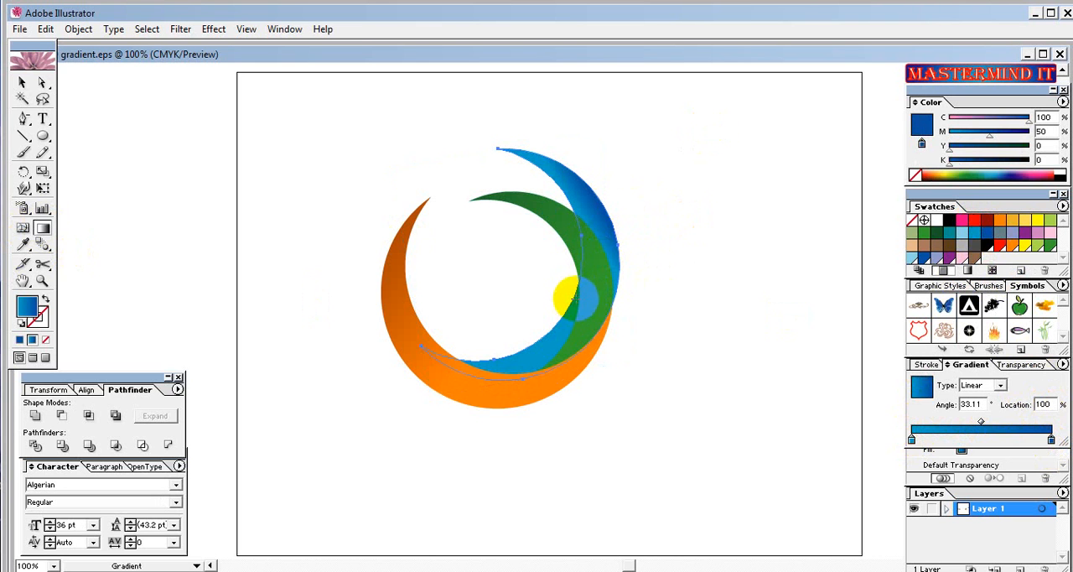
pyautogui.moveTo(579, 296); pyautogui.dragTo(444, 174)
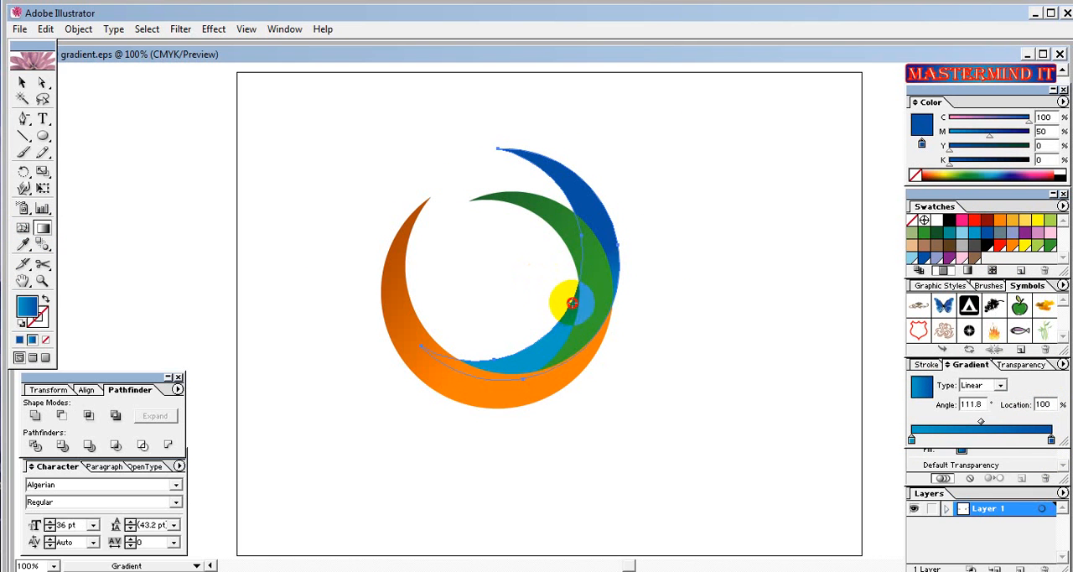
pyautogui.moveTo(573, 308); pyautogui.dragTo(545, 244)
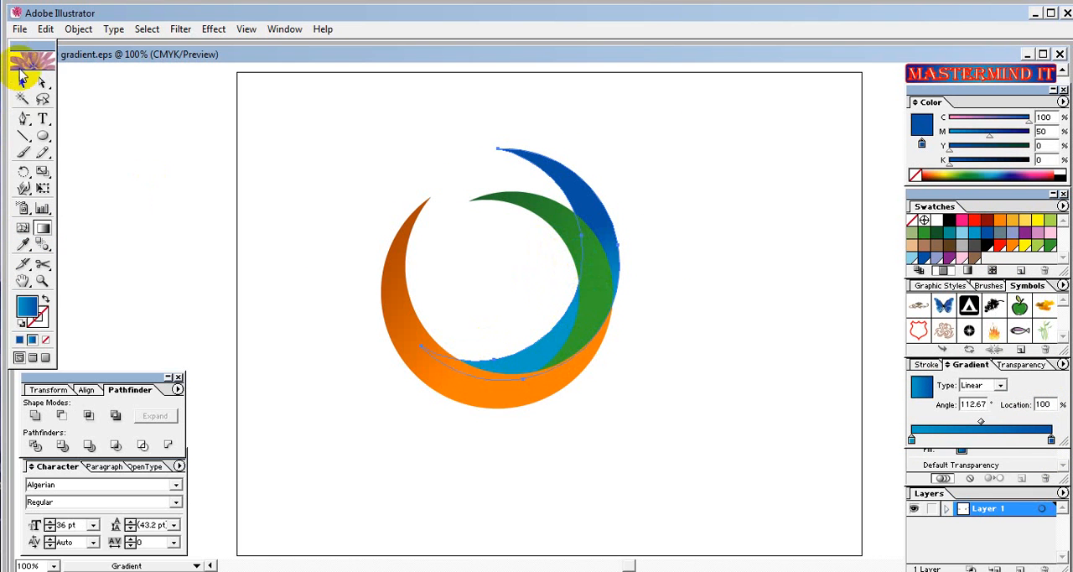
pyautogui.click(20, 85)
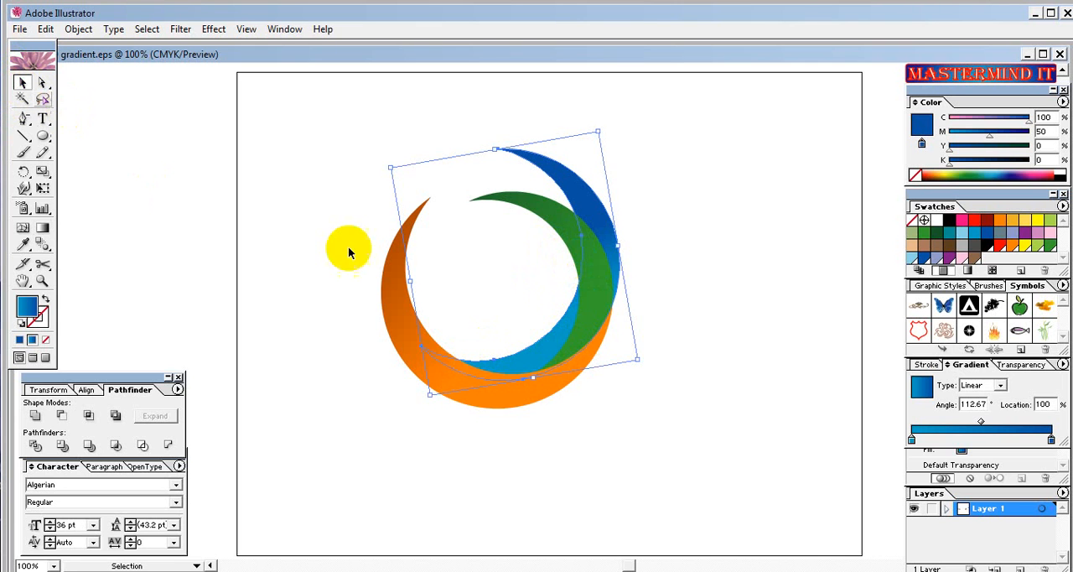
pyautogui.click(367, 429)
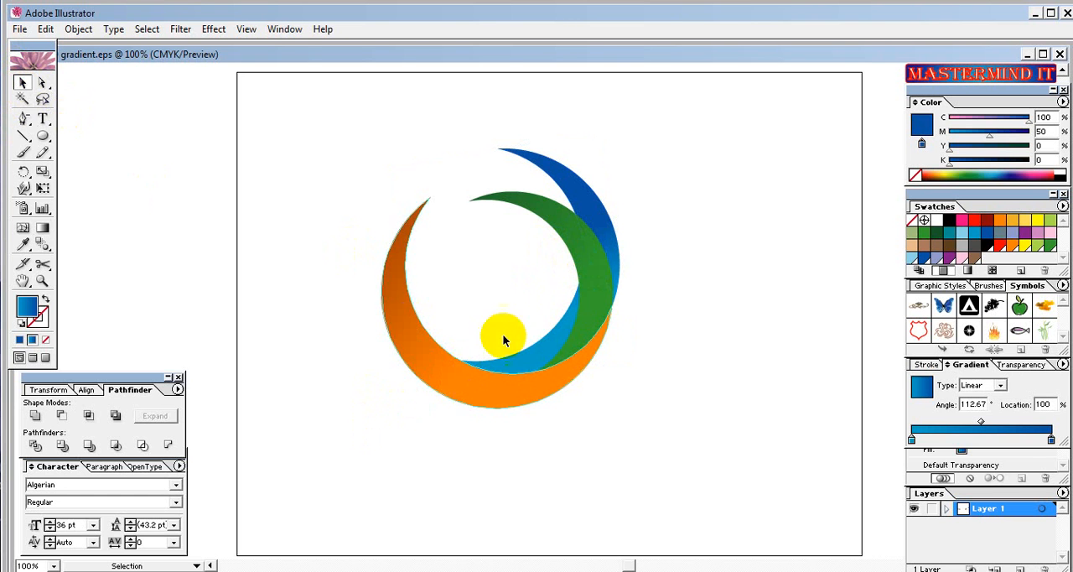
# Redirect the green crescent's gradient toward its upper-left tip at about 138.2°, and deselect it.
pyautogui.click(587, 284)
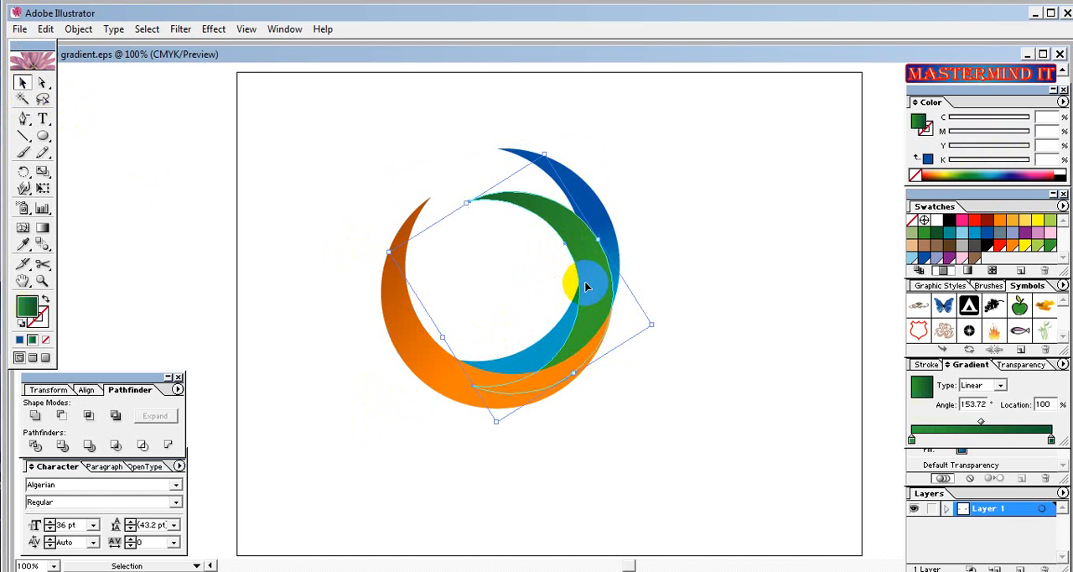
pyautogui.click(46, 229)
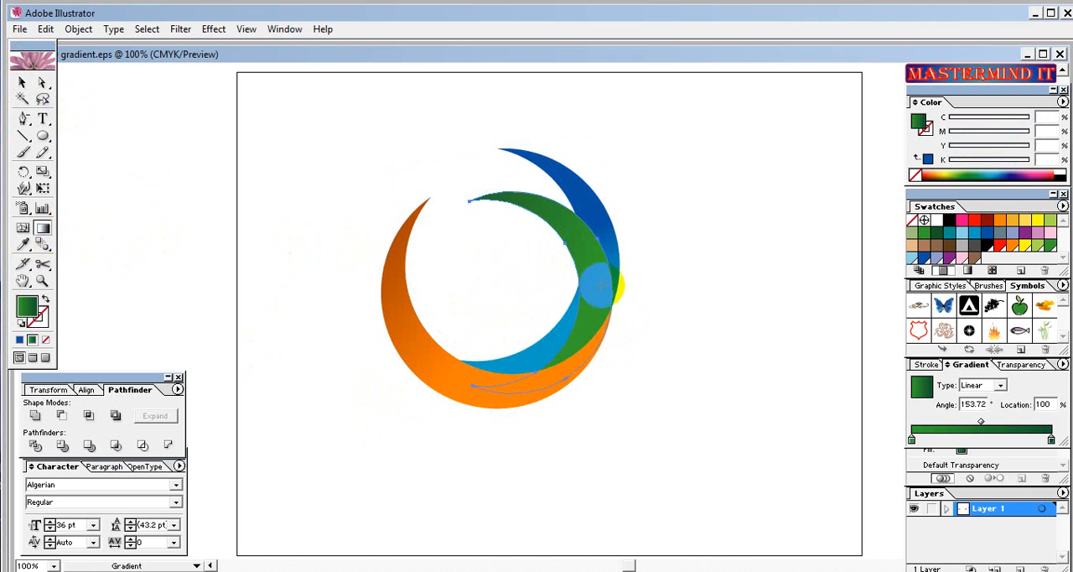
pyautogui.moveTo(599, 275); pyautogui.dragTo(461, 202)
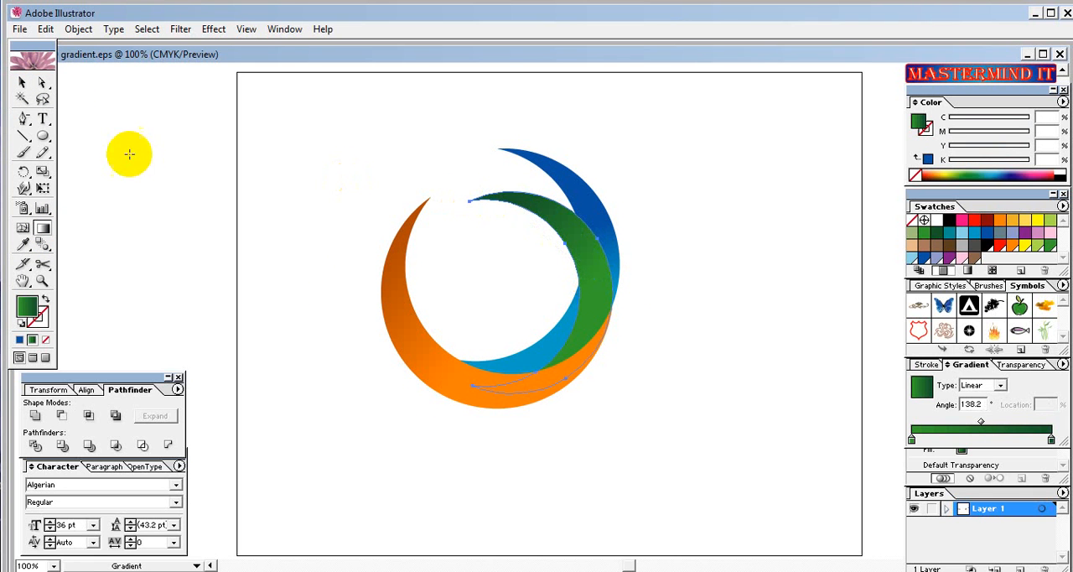
pyautogui.click(21, 86)
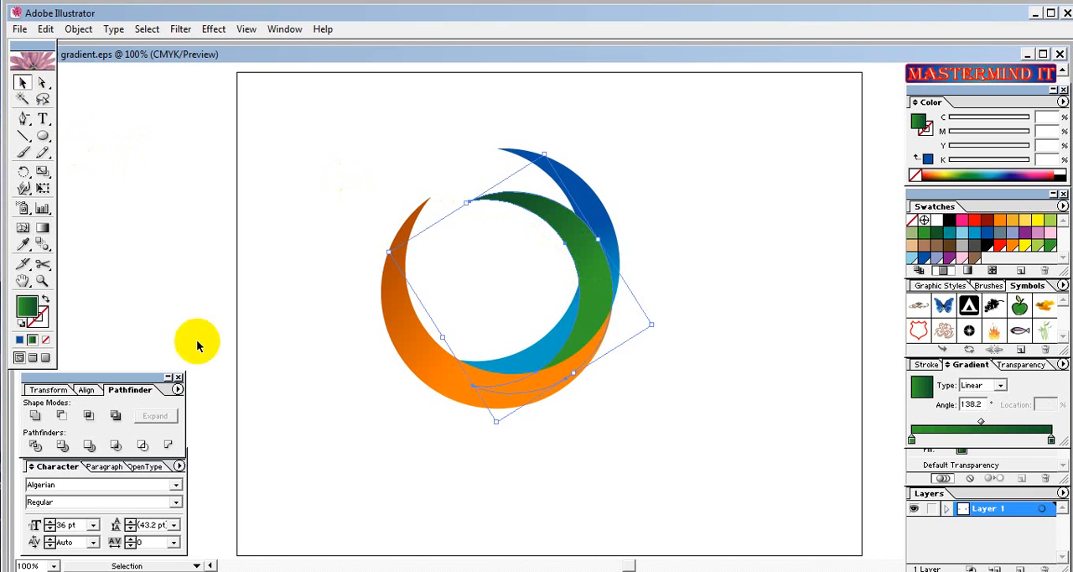
pyautogui.click(239, 362)
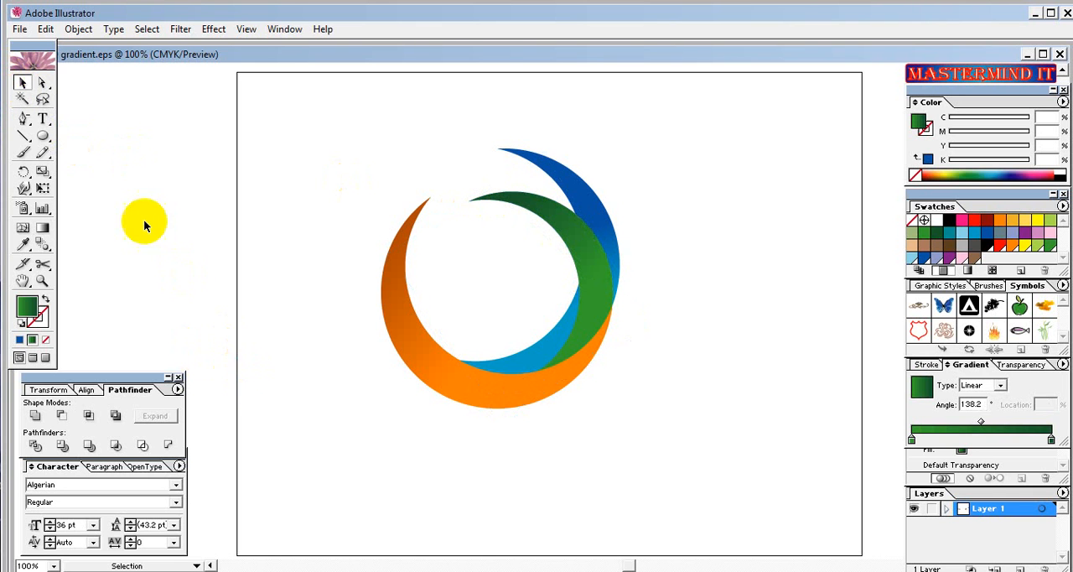
# Paint a black Paintbrush stroke along the orange crescent's inner edge where it meets the green and blue ones, and remove its fill.
pyautogui.click(26, 155)
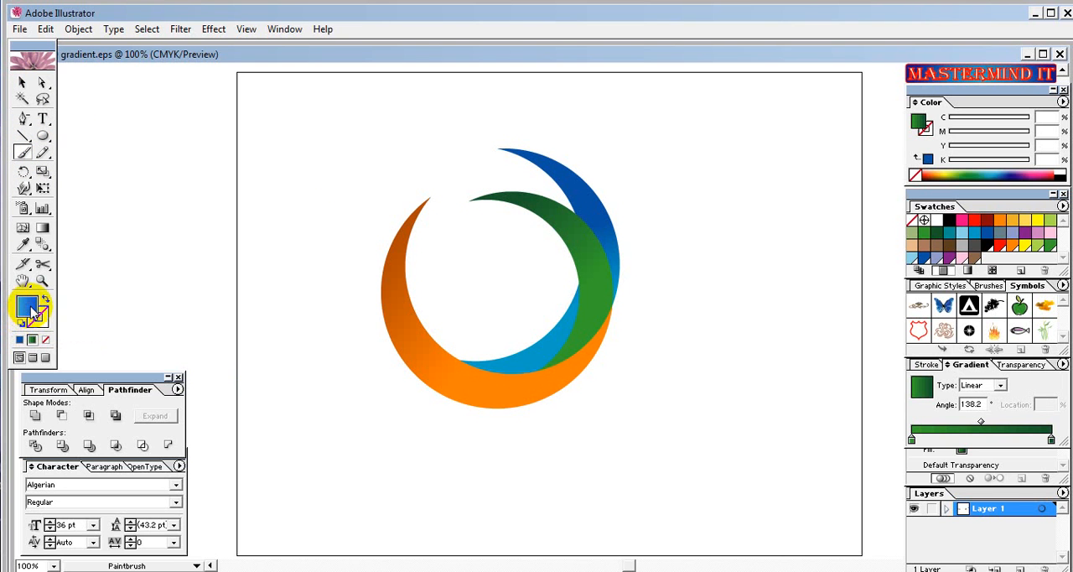
pyautogui.click(950, 221)
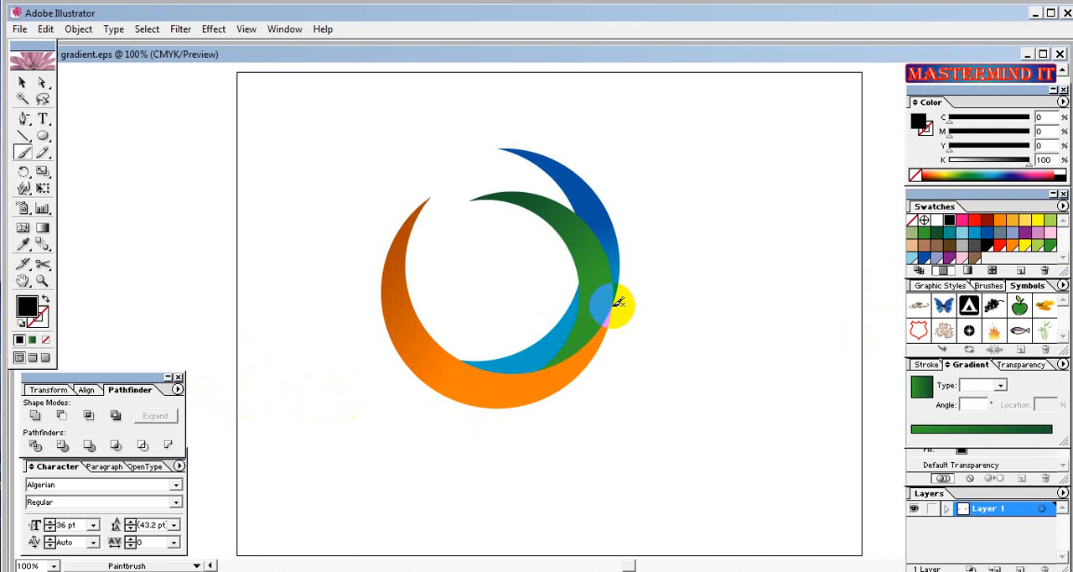
pyautogui.moveTo(611, 304)
pyautogui.mouseDown()
pyautogui.moveTo(565, 354)
pyautogui.moveTo(501, 367)
pyautogui.mouseUp()
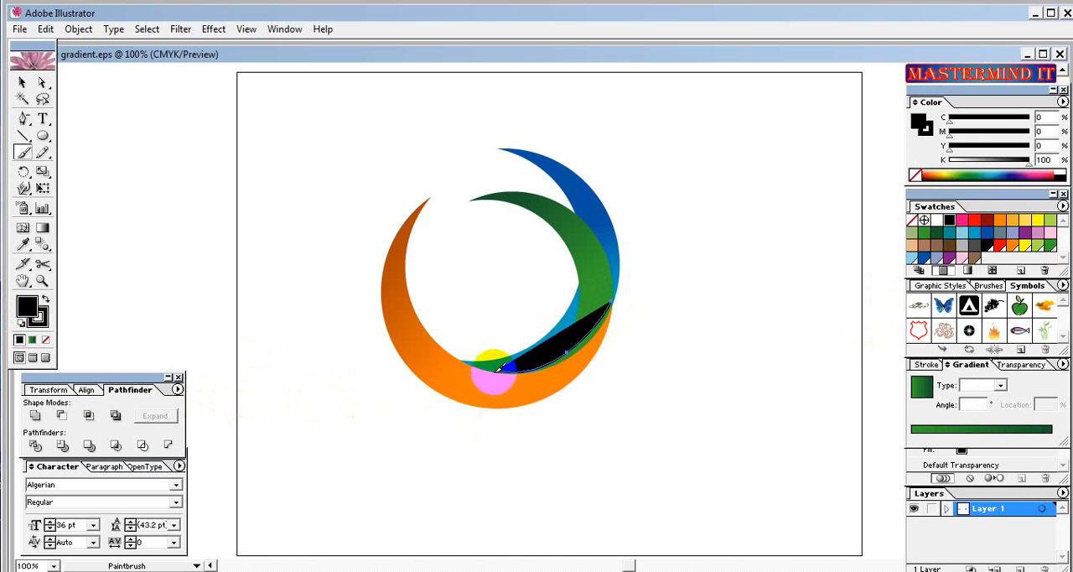
pyautogui.click(22, 82)
pyautogui.click(548, 356)
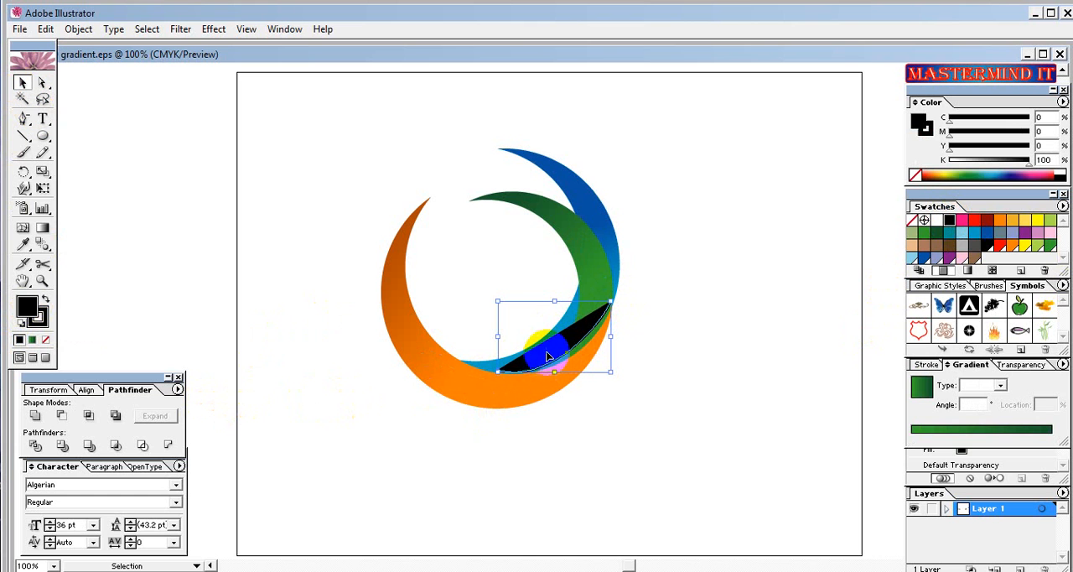
pyautogui.click(46, 344)
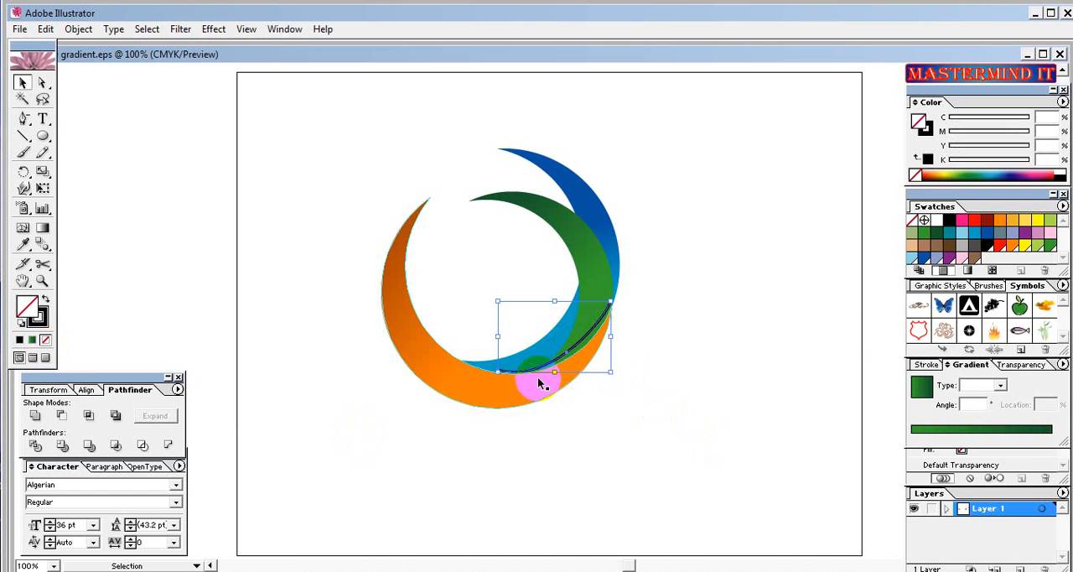
# Rotate the black stroke slightly and nudge it left three increments to follow the orange crescent's inner edge.
pyautogui.click(613, 378)
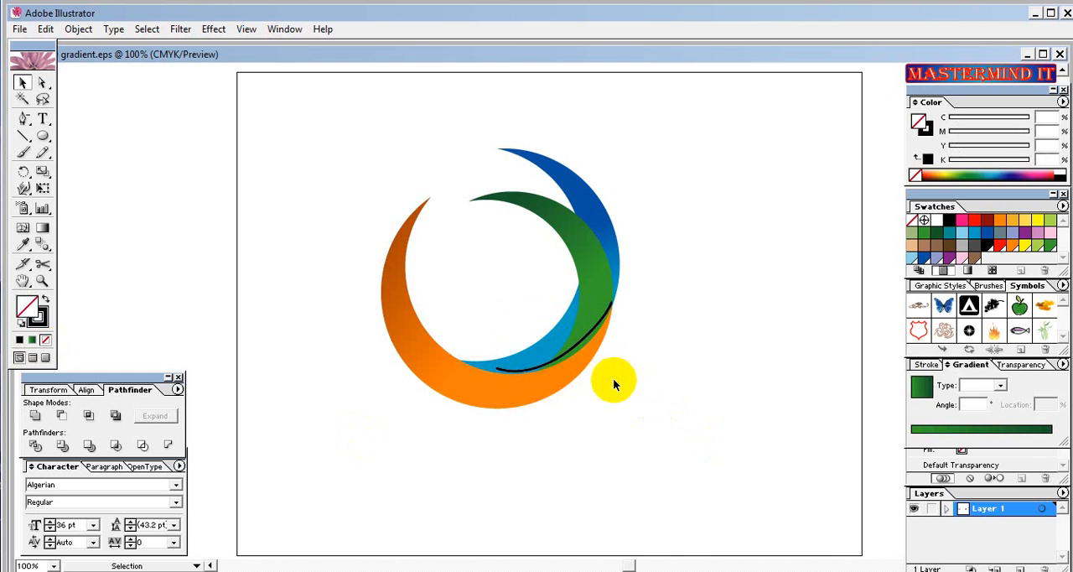
pyautogui.click(569, 351)
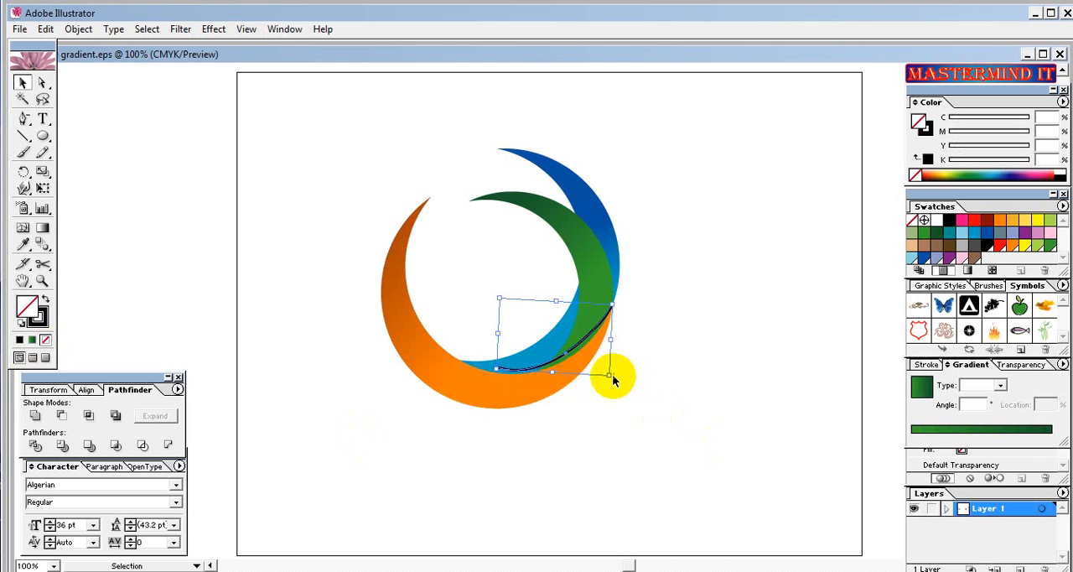
pyautogui.press('Left')
pyautogui.press('Left')
pyautogui.press('Left')
pyautogui.press('Left')
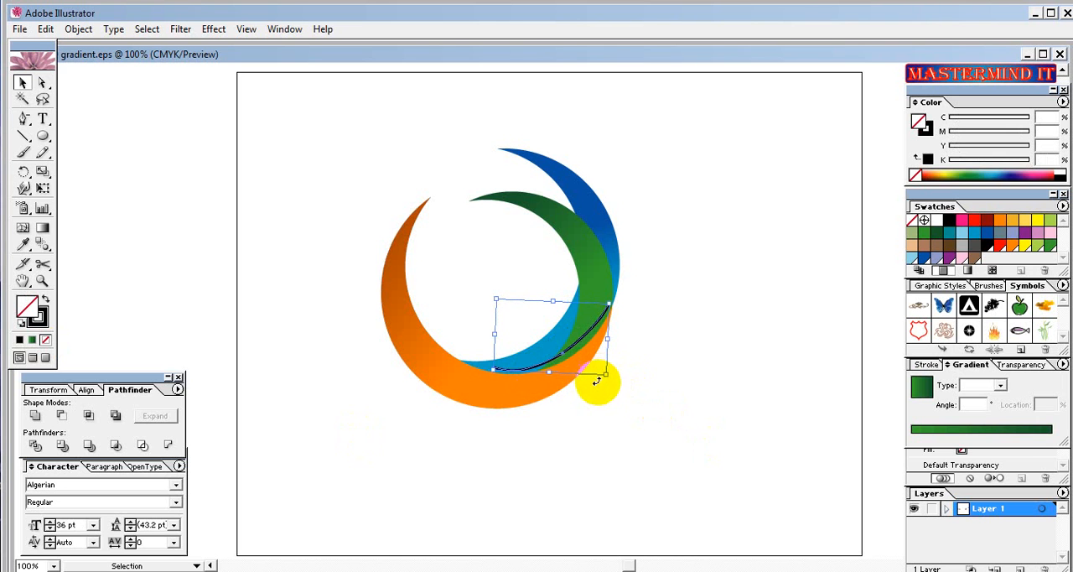
# Reshape the black stroke by lowering its middle anchor slightly and extending its left end anchor along the orange crescent's inner edge.
pyautogui.click(621, 423)
pyautogui.click(584, 363)
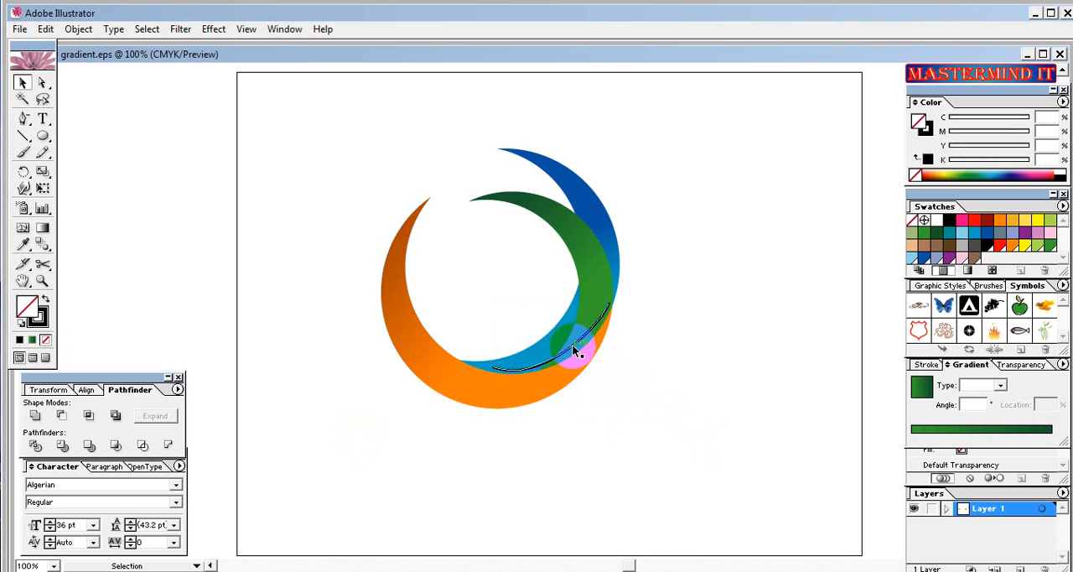
pyautogui.click(574, 345)
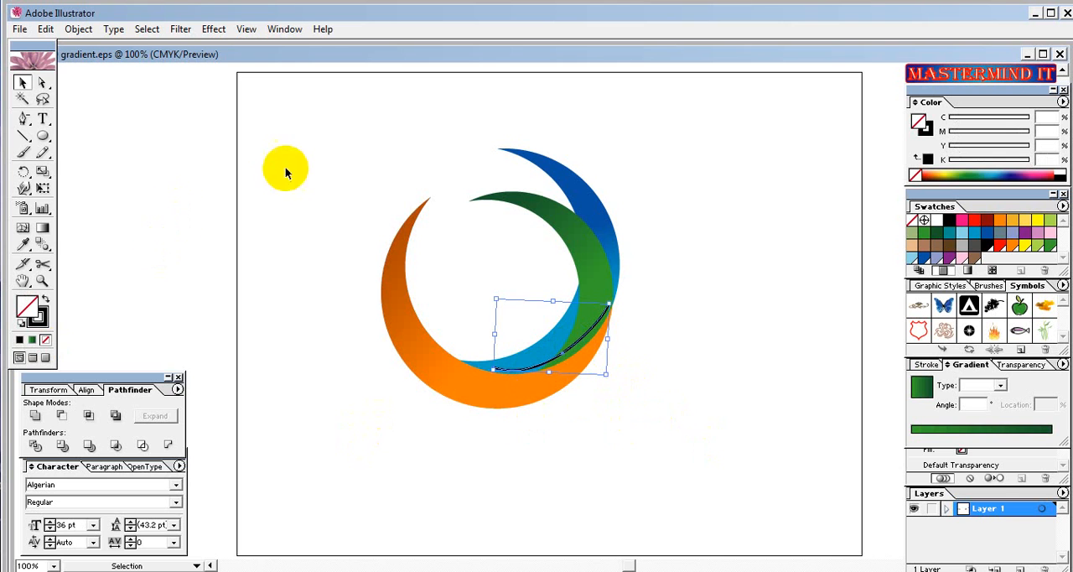
pyautogui.click(42, 82)
pyautogui.click(688, 453)
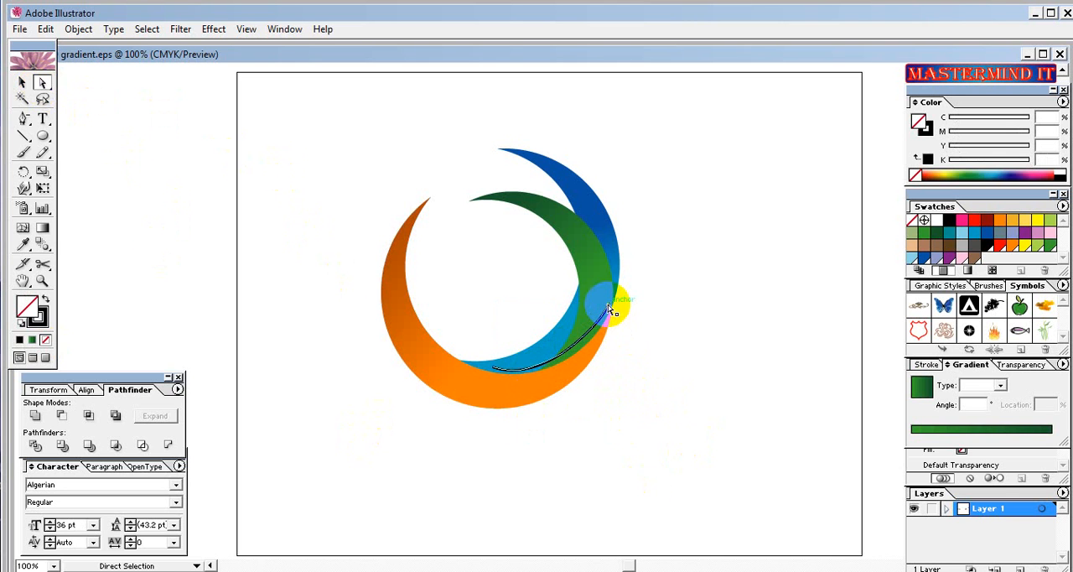
pyautogui.click(574, 351)
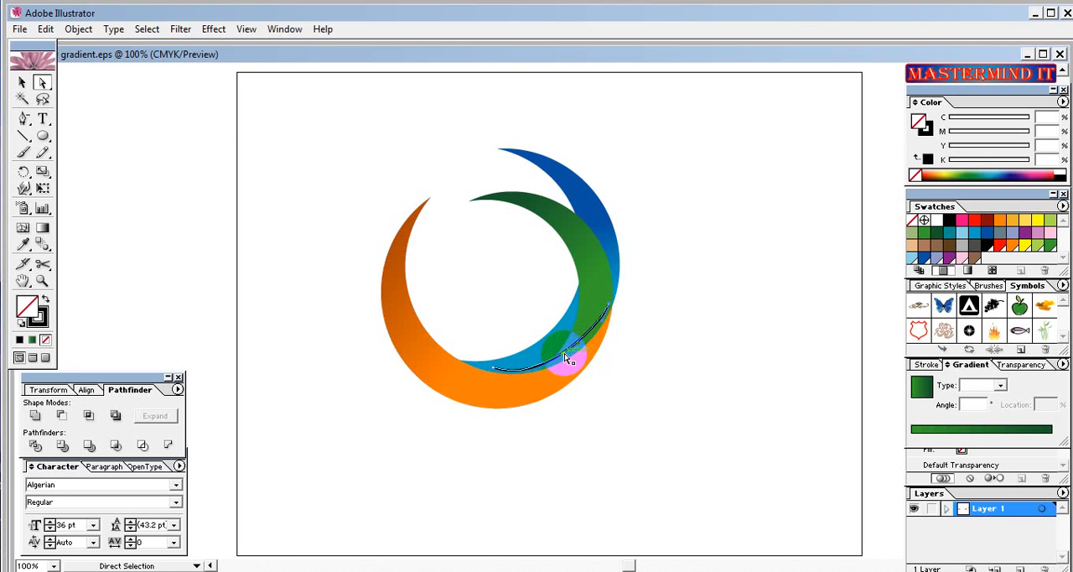
pyautogui.click(567, 363)
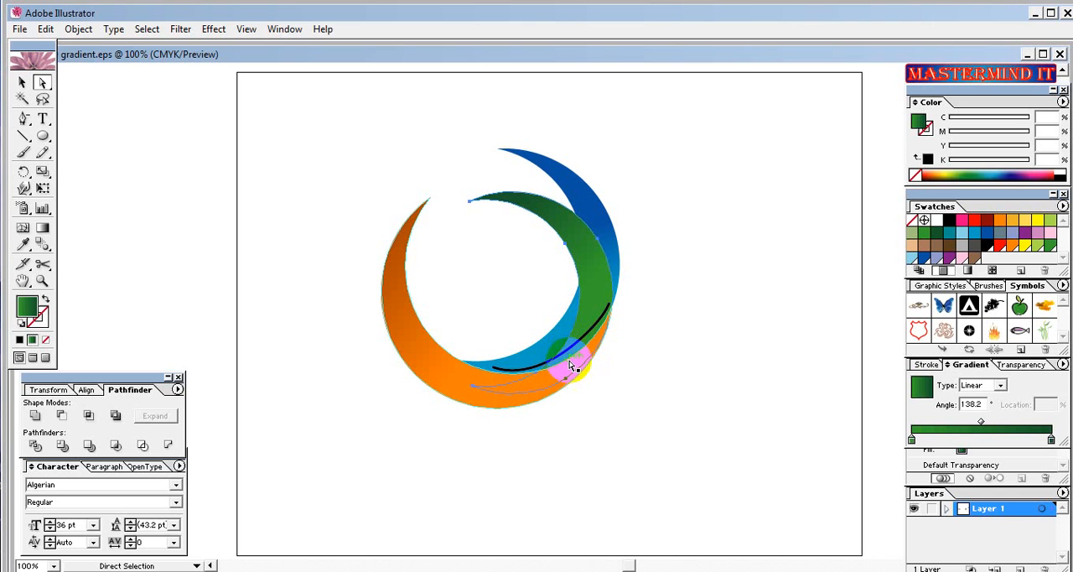
pyautogui.click(607, 403)
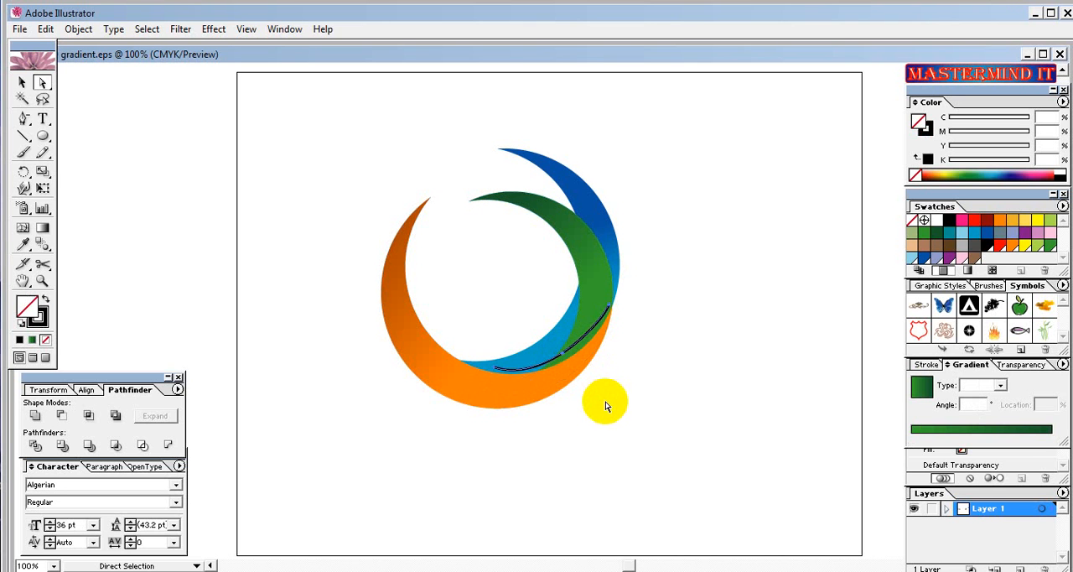
pyautogui.click(582, 347)
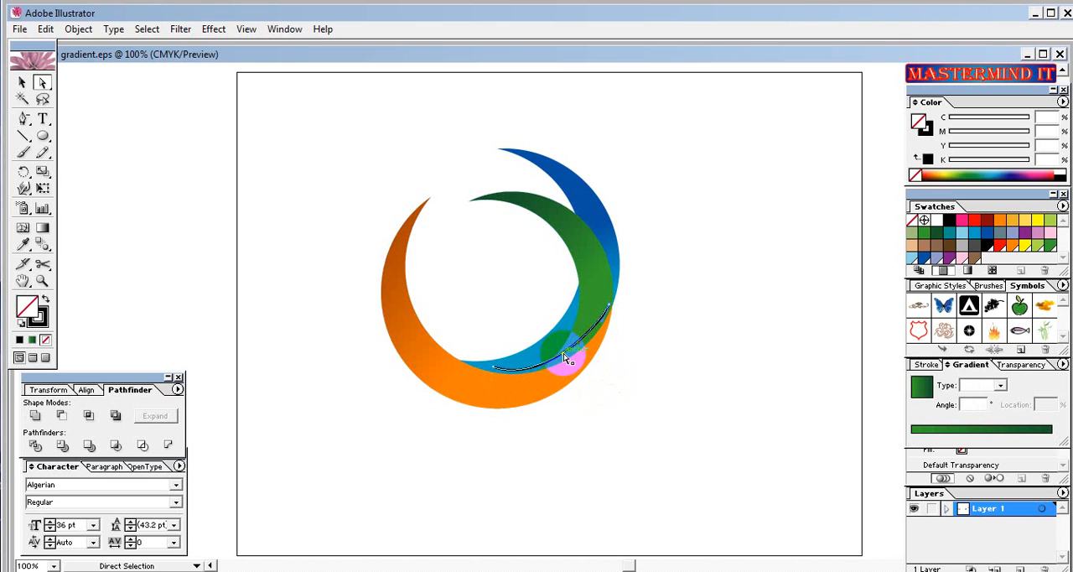
pyautogui.moveTo(566, 359); pyautogui.dragTo(565, 360)
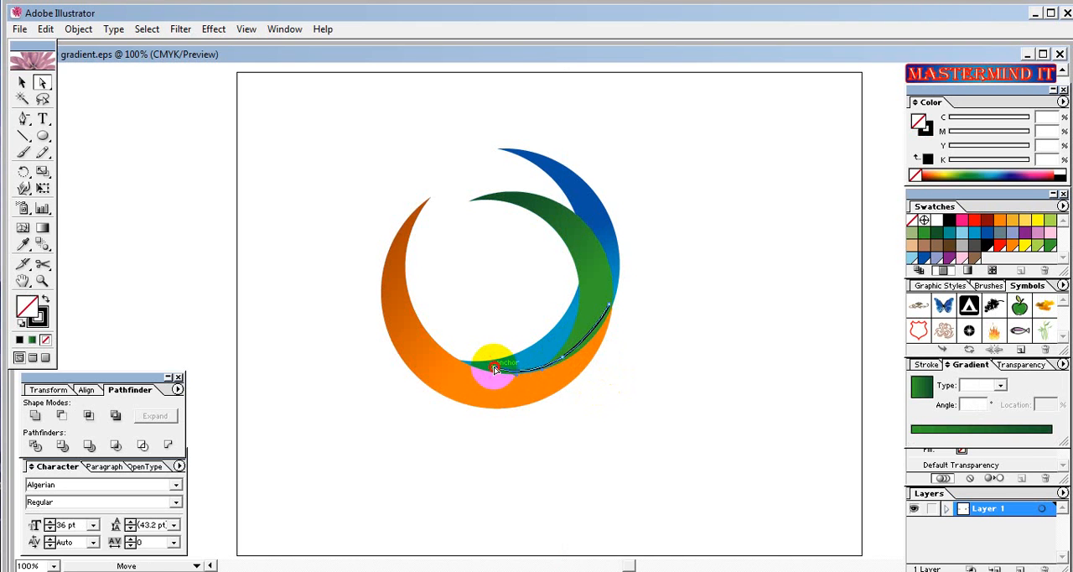
pyautogui.moveTo(494, 367); pyautogui.dragTo(483, 368)
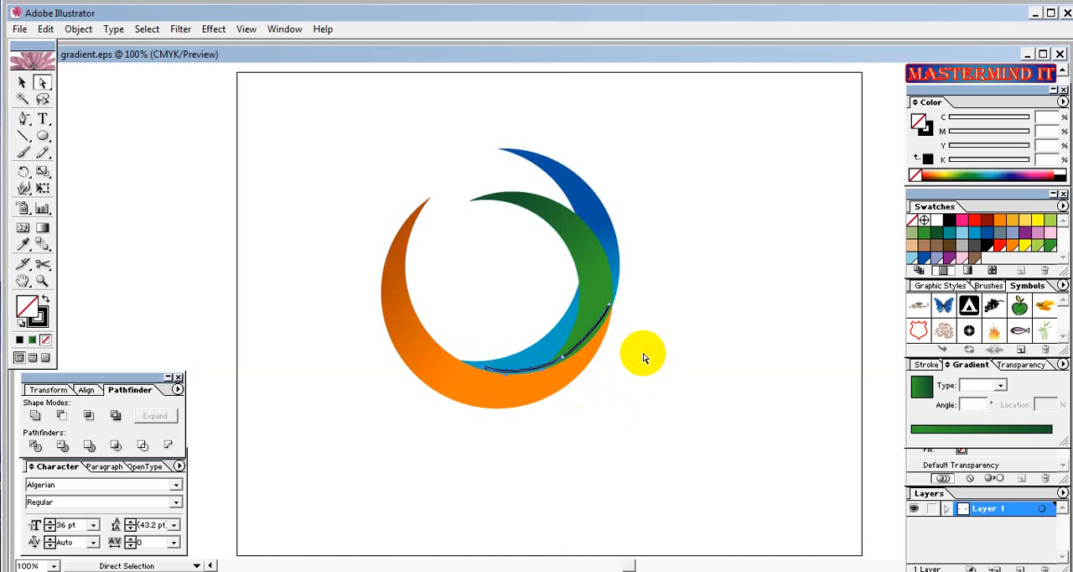
# Rotate the whole black stroke slightly clockwise to fit the orange crescent's inner edge.
pyautogui.click(22, 82)
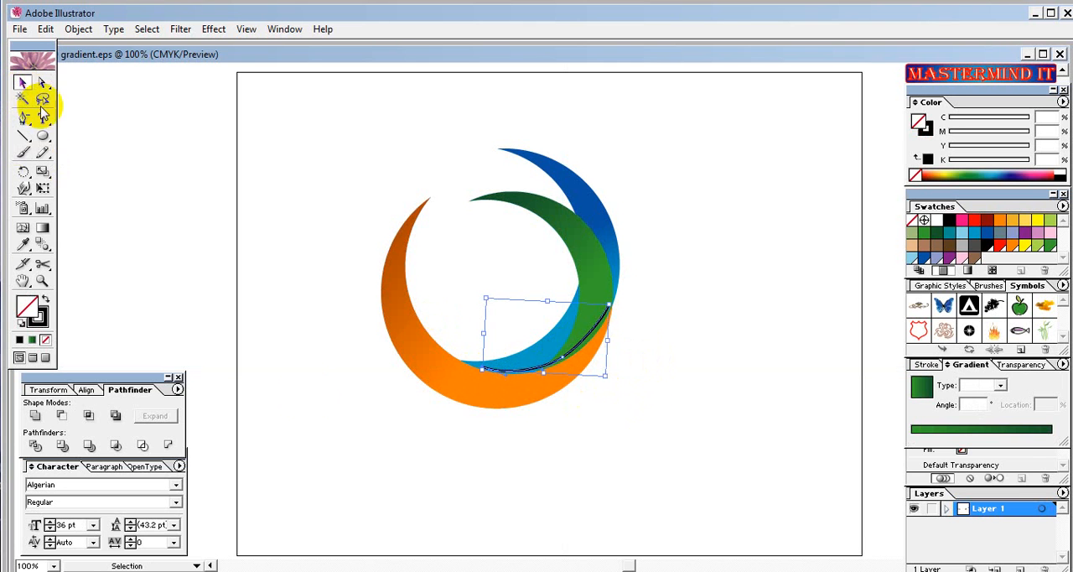
pyautogui.click(569, 359)
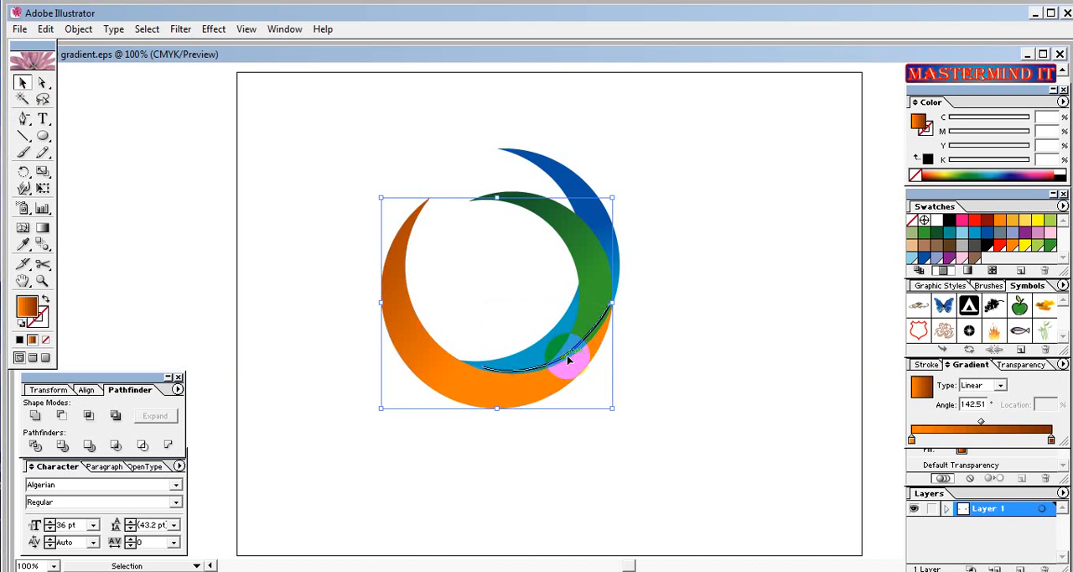
pyautogui.click(572, 366)
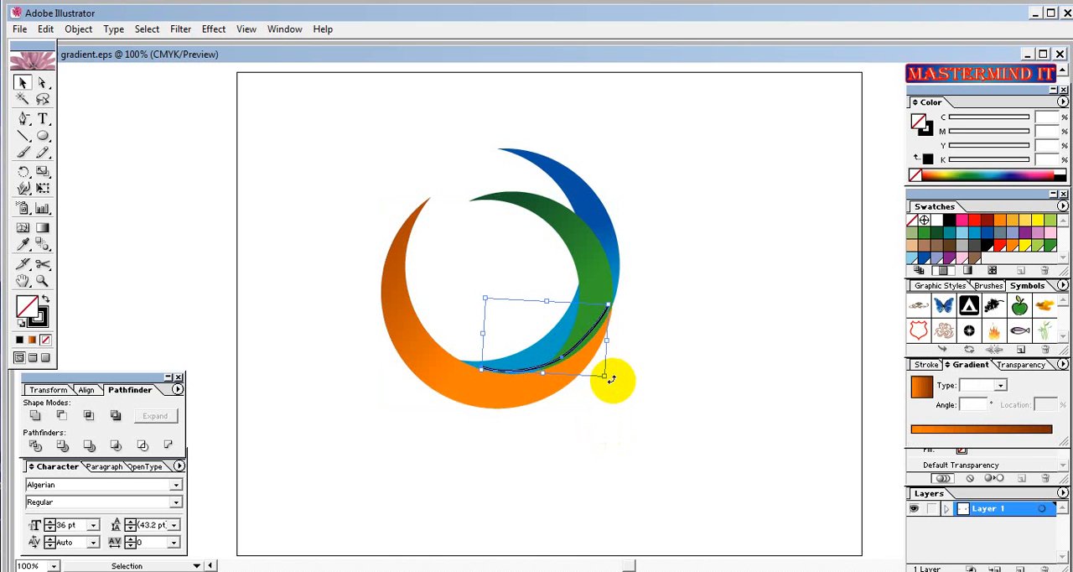
pyautogui.moveTo(607, 380); pyautogui.dragTo(612, 382)
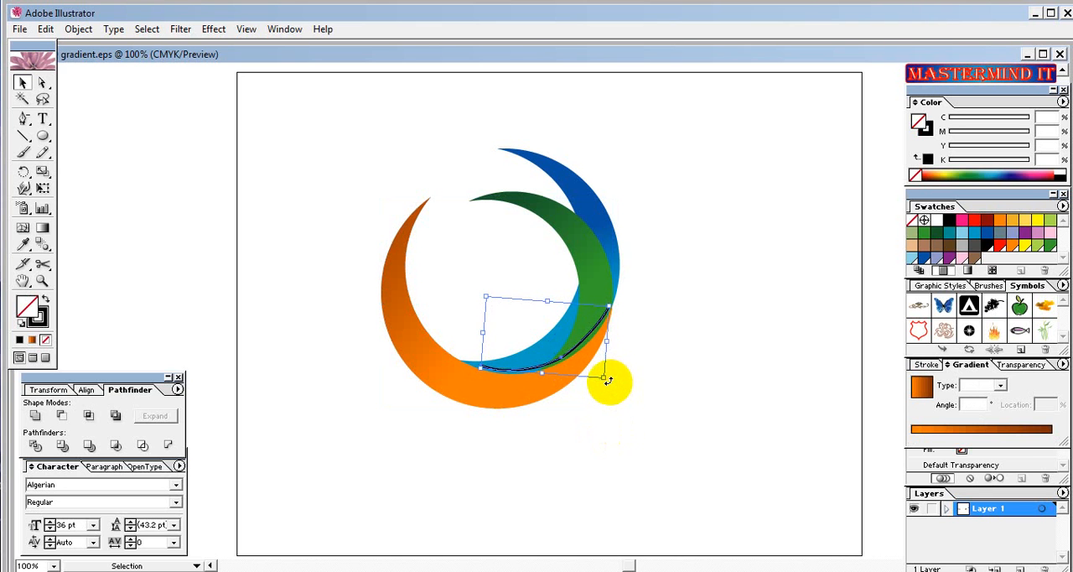
# Apply a Gaussian Blur effect with a radius of 2.5 pixels to the black stroke.
pyautogui.click(220, 34)
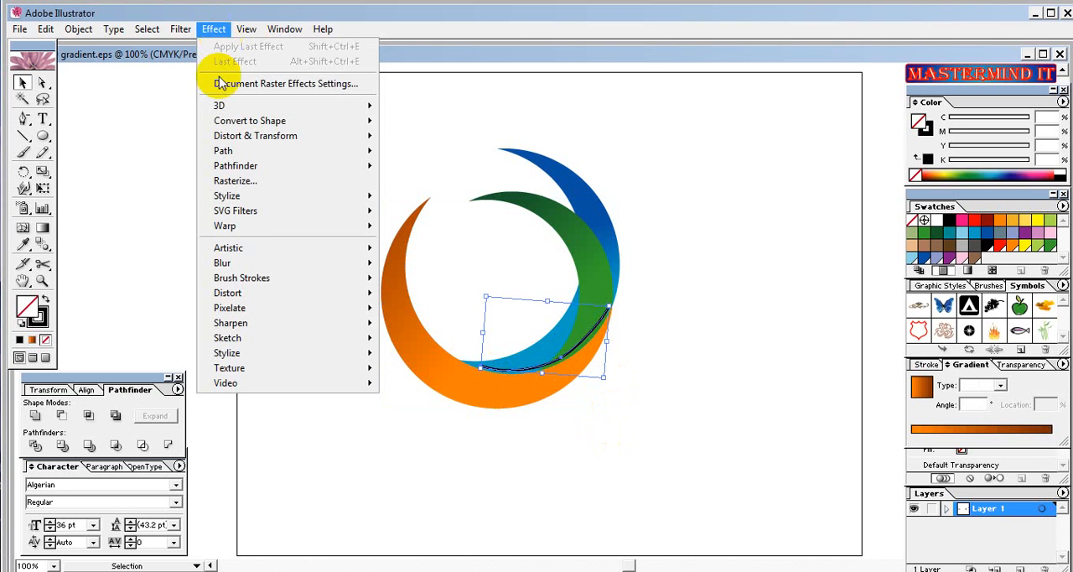
pyautogui.moveTo(244, 265)
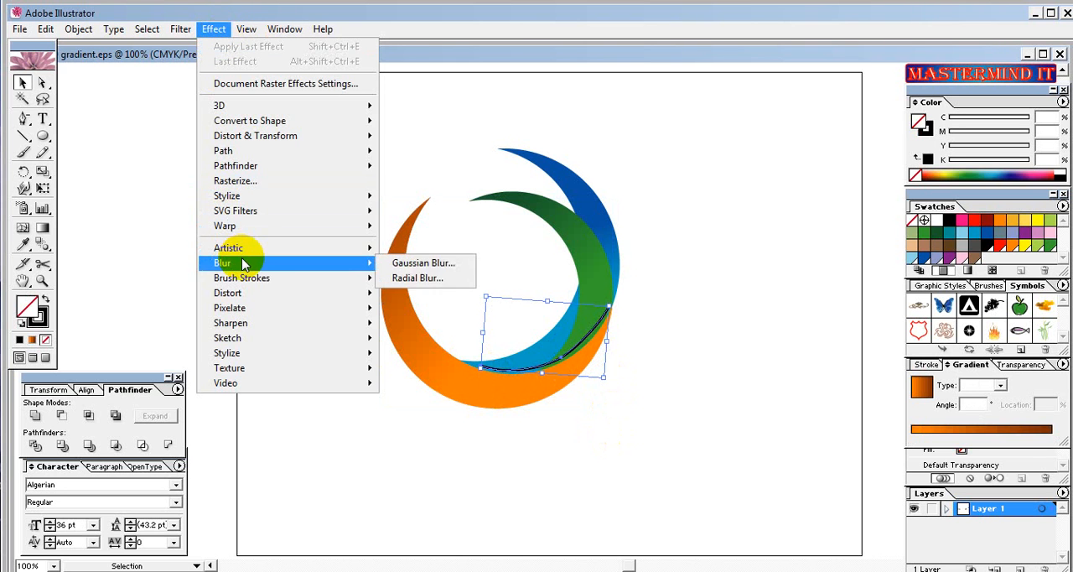
pyautogui.click(392, 268)
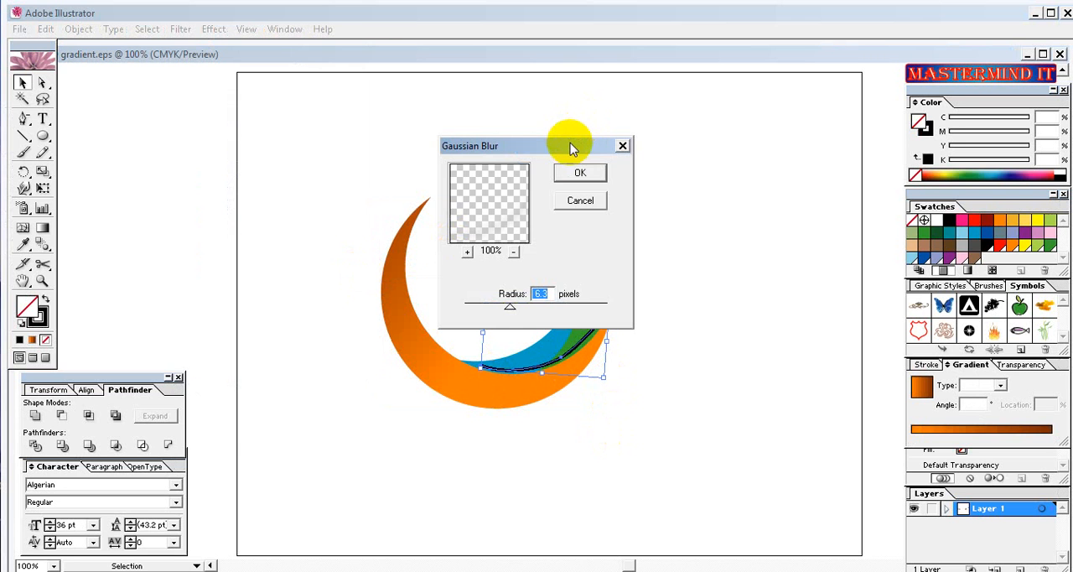
pyautogui.moveTo(571, 143); pyautogui.dragTo(263, 98)
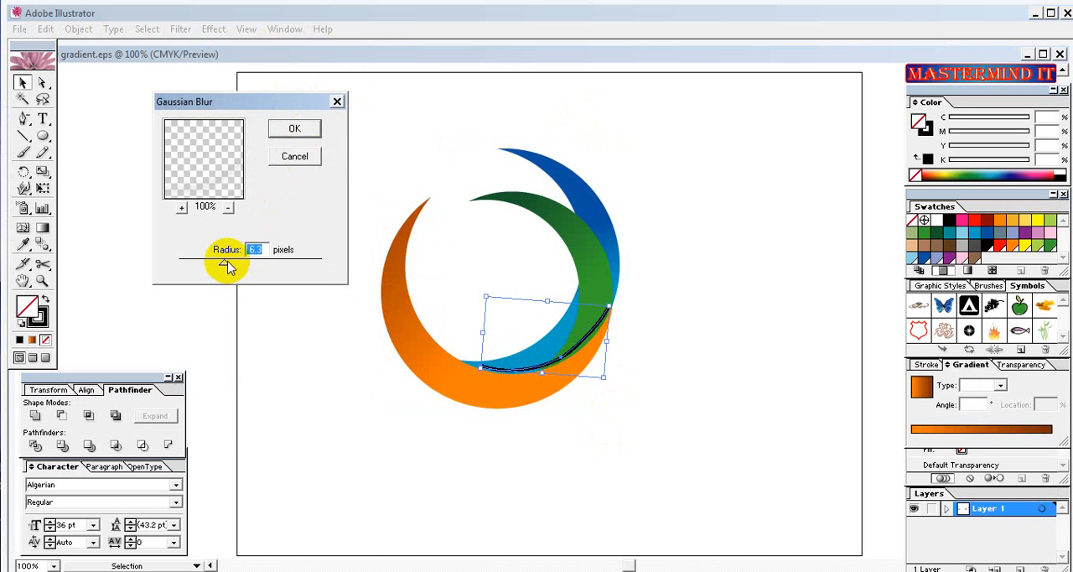
pyautogui.moveTo(225, 267); pyautogui.dragTo(208, 267)
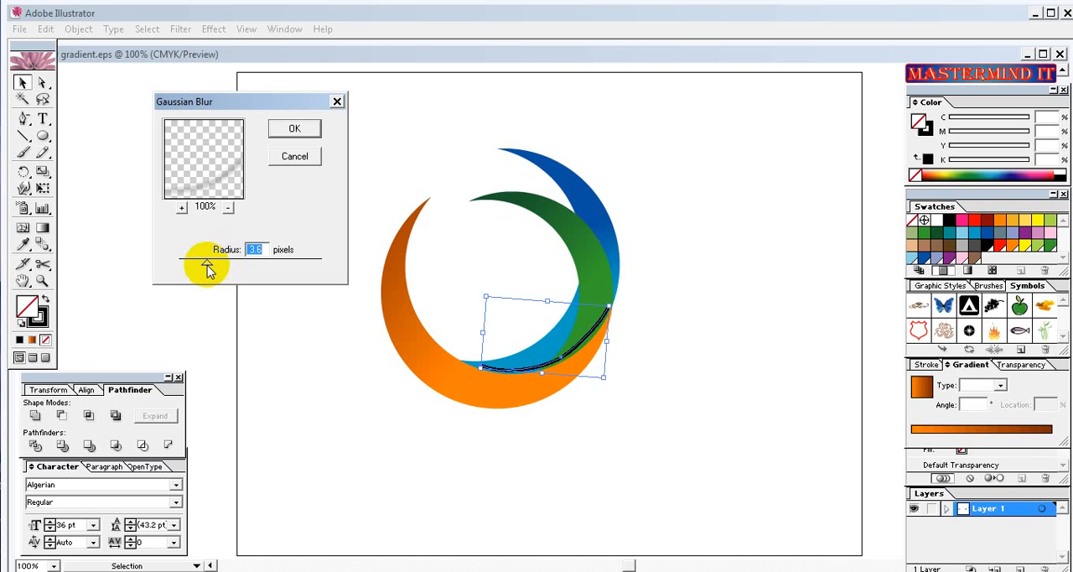
pyautogui.moveTo(208, 267); pyautogui.dragTo(199, 267)
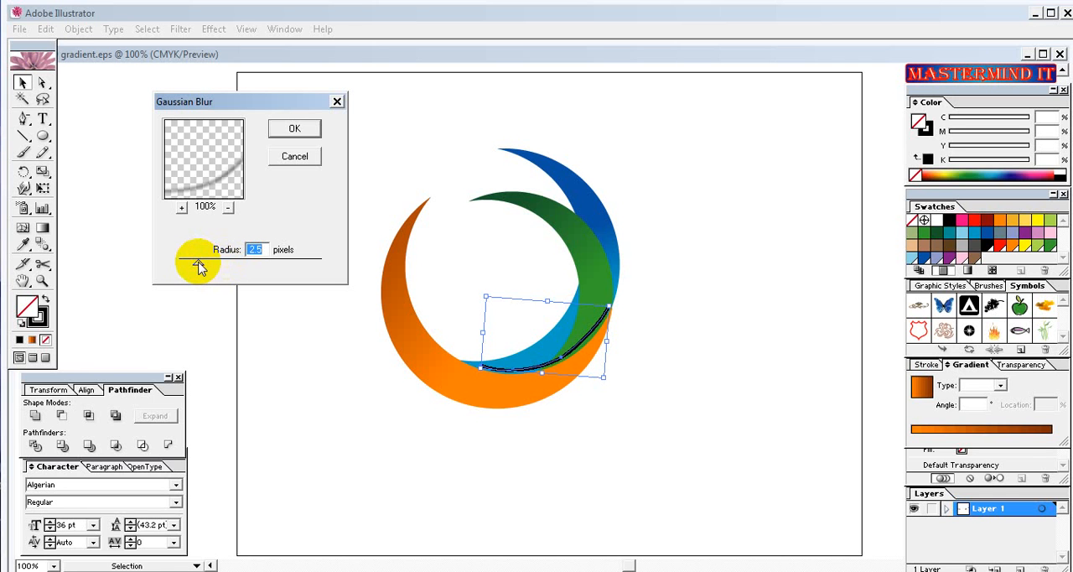
pyautogui.click(294, 132)
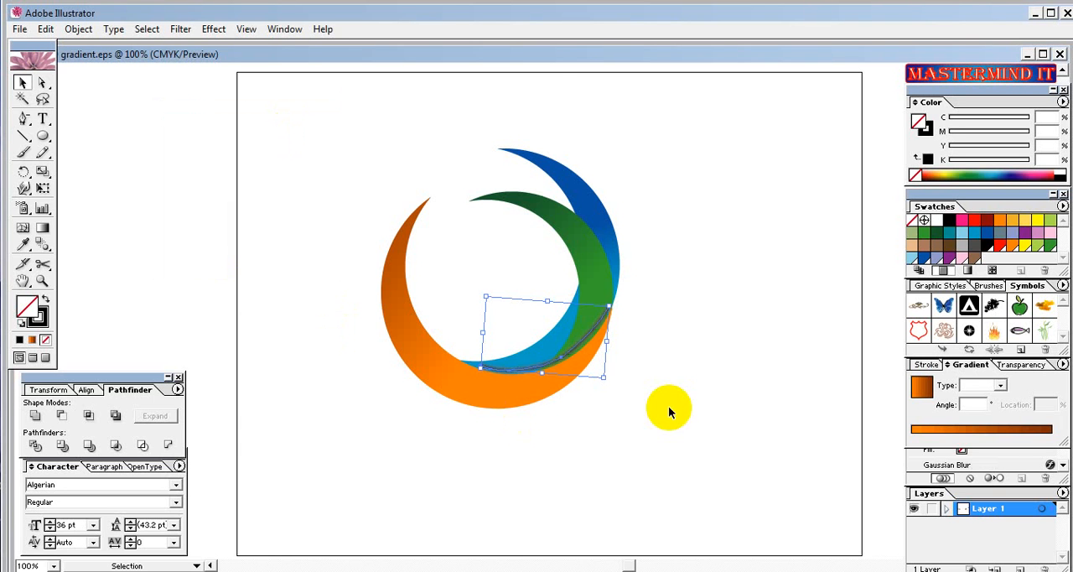
# Nudge the blurred stroke down four increments and right one, closer to the orange crescent's inner edge.
pyautogui.moveTo(546, 364); pyautogui.dragTo(547, 364)
pyautogui.press('Right')
pyautogui.press('Left')
pyautogui.press('Down')
pyautogui.press('Down')
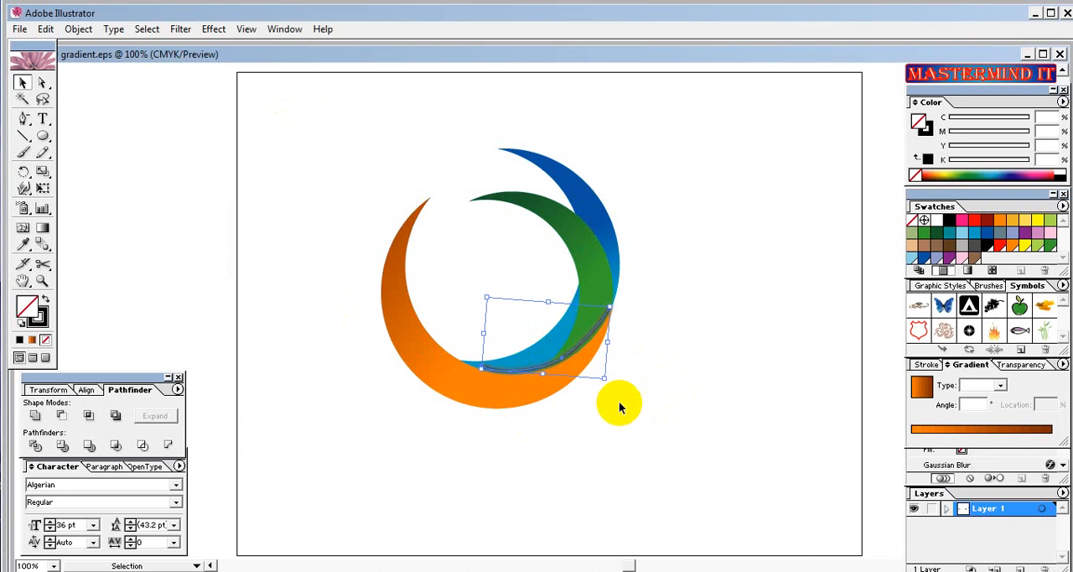
pyautogui.press('Left')
pyautogui.press('Down')
pyautogui.press('Right')
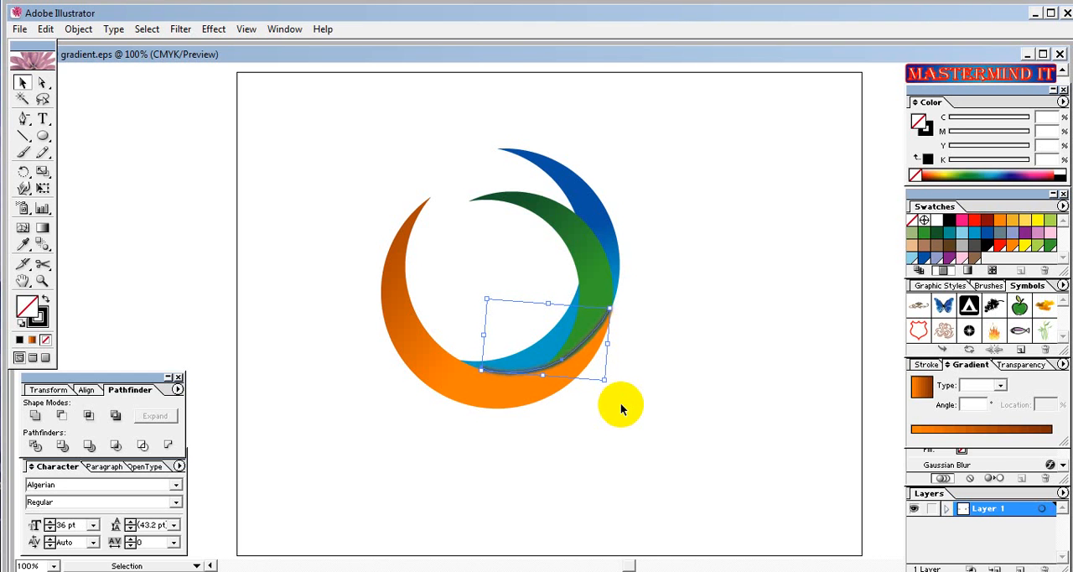
pyautogui.press('Right')
pyautogui.press('Down')
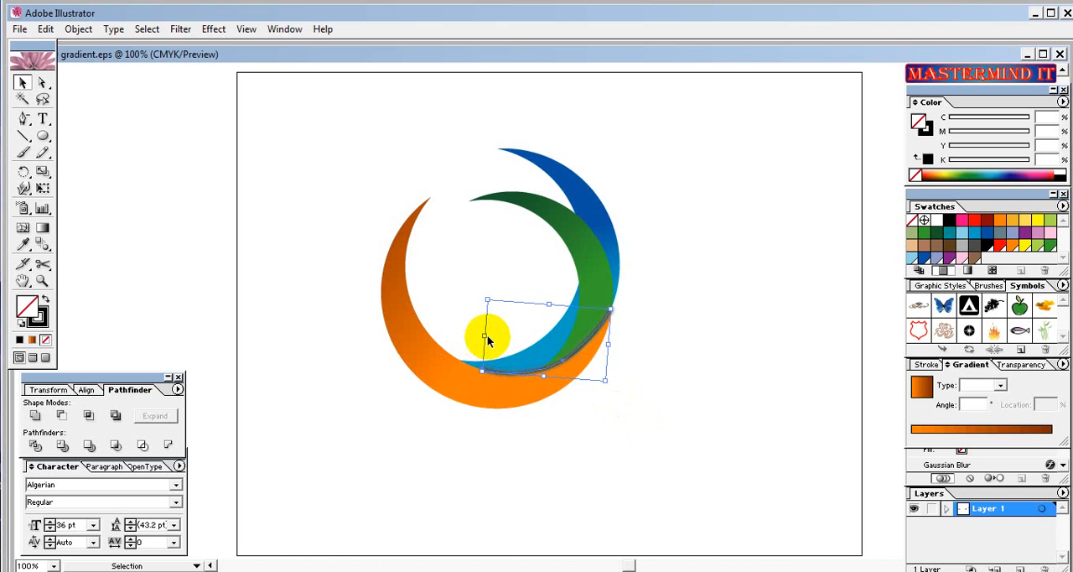
# Widen the blurred stroke leftward and refit it to the orange edge, nudging it left three increments and rotating it slightly clockwise.
pyautogui.moveTo(487, 336); pyautogui.dragTo(475, 336)
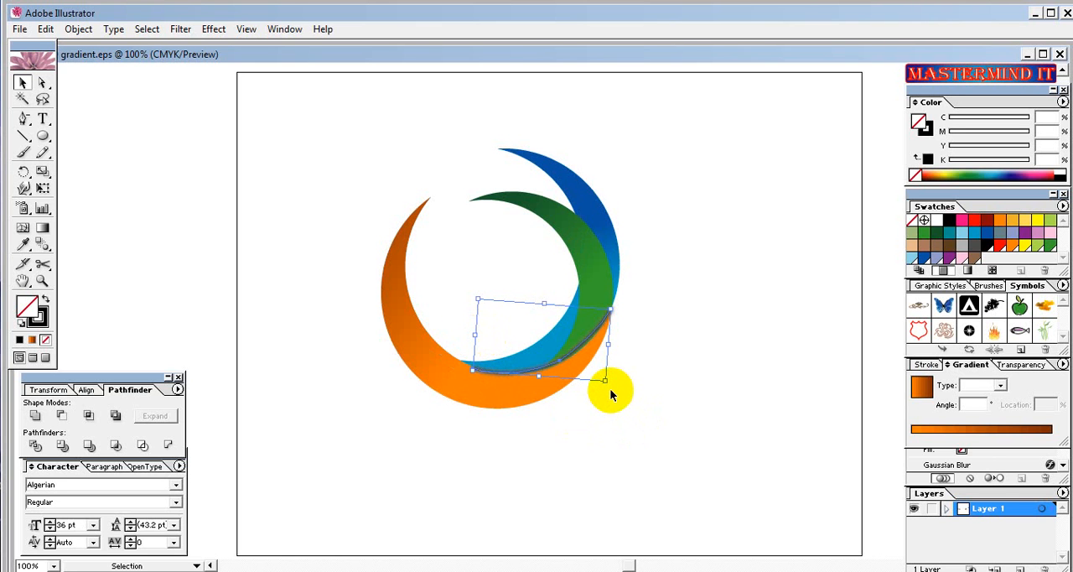
pyautogui.press('Left')
pyautogui.press('Left')
pyautogui.press('Left')
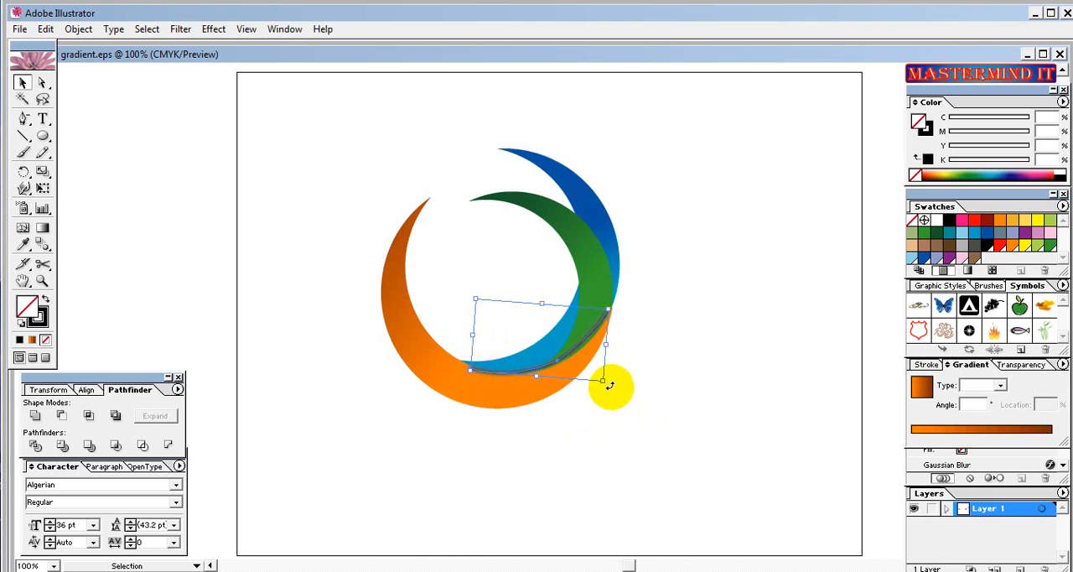
pyautogui.moveTo(612, 386); pyautogui.dragTo(609, 388)
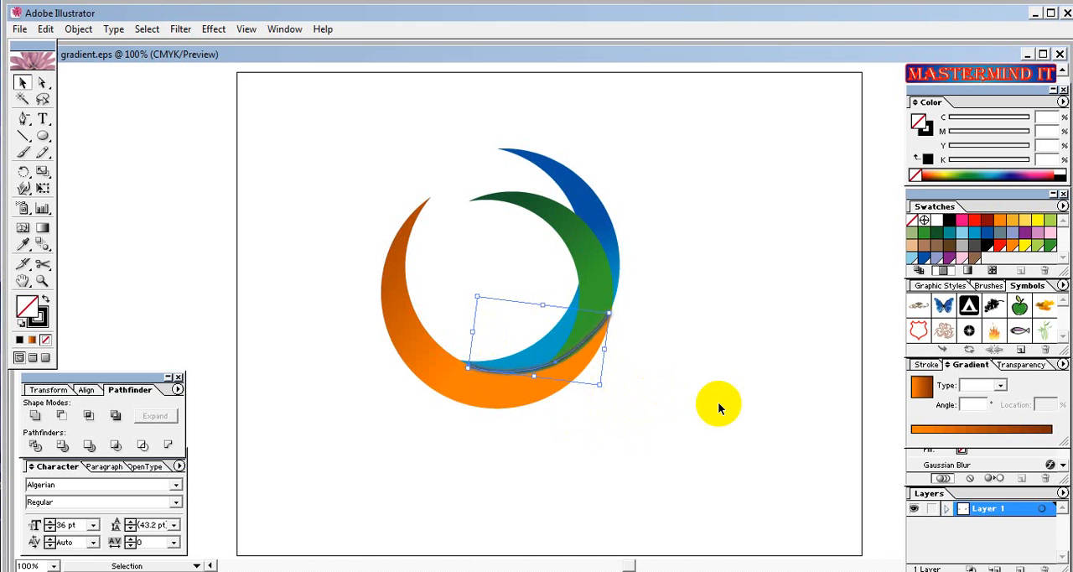
# Reduce the blurred stroke's opacity to 60% and deselect it.
pyautogui.click(1028, 366)
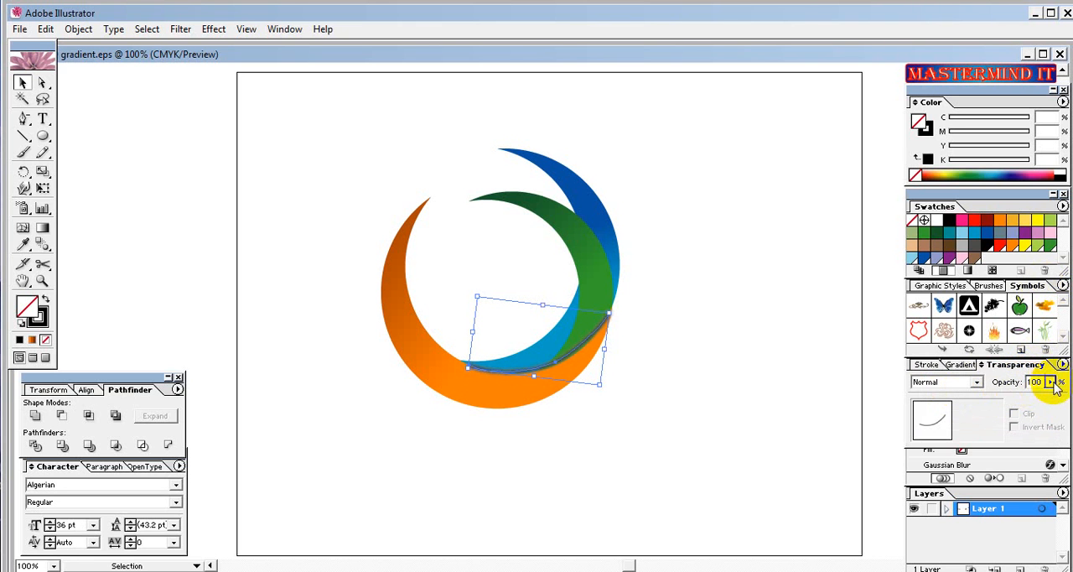
pyautogui.click(1053, 383)
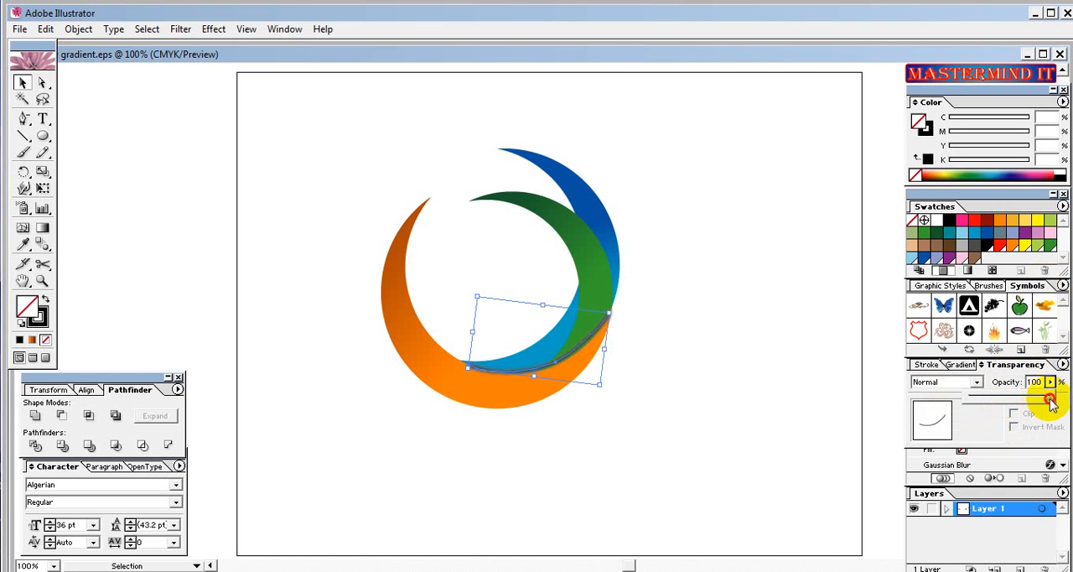
pyautogui.moveTo(1052, 403); pyautogui.dragTo(1020, 404)
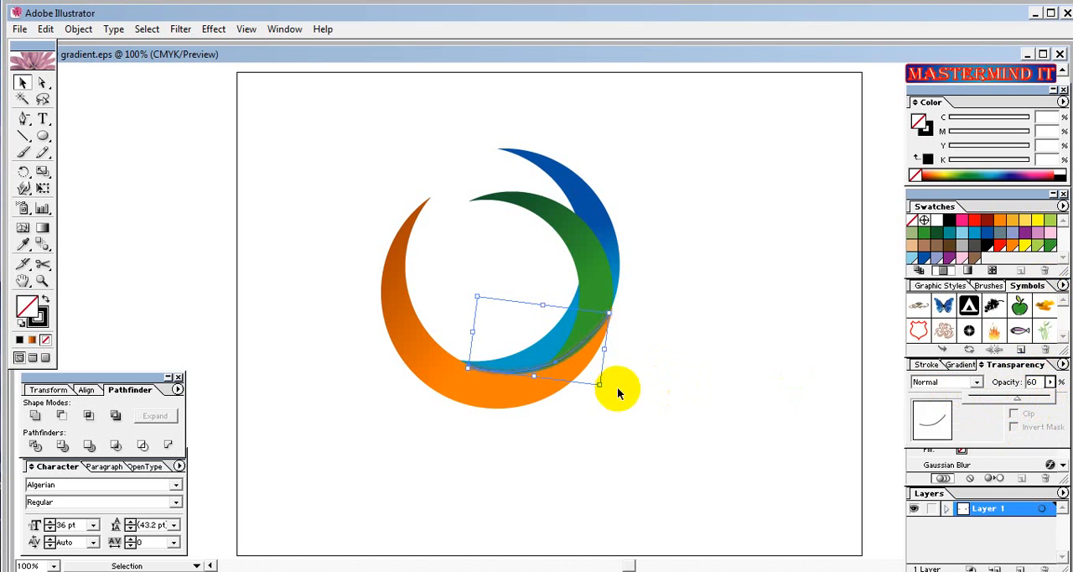
pyautogui.click(663, 430)
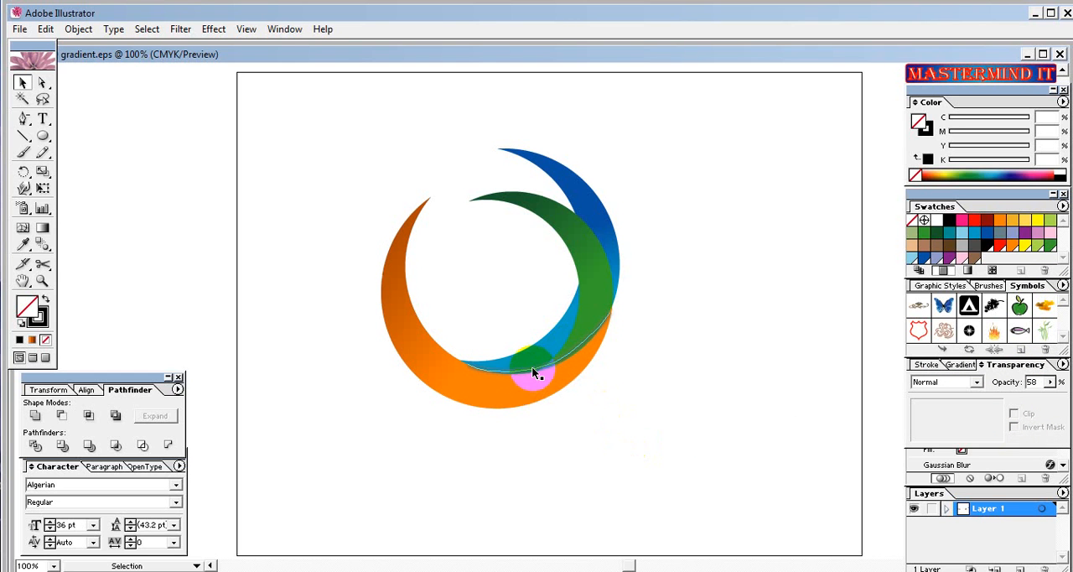
# Reselect the blurred stroke, fine-tune its fit against the orange crescent's inner edge, and deselect it.
pyautogui.click(492, 380)
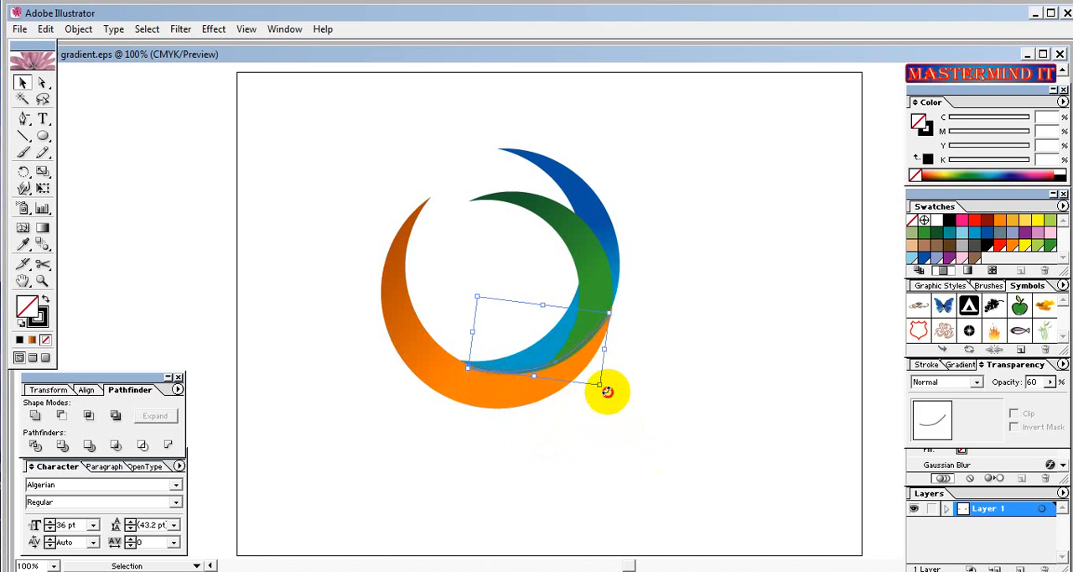
pyautogui.moveTo(606, 391); pyautogui.dragTo(605, 393)
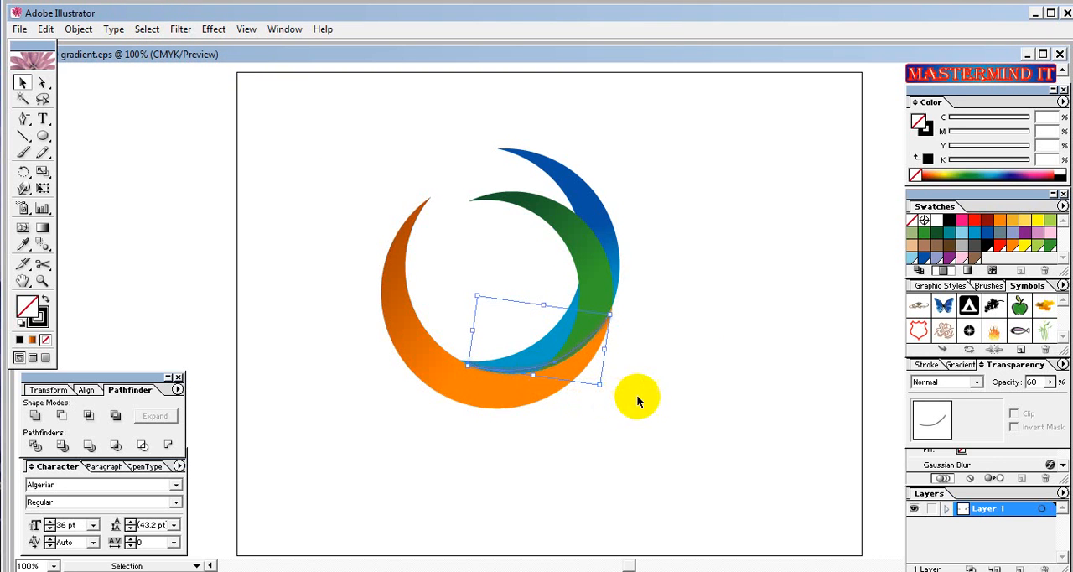
pyautogui.click(587, 366)
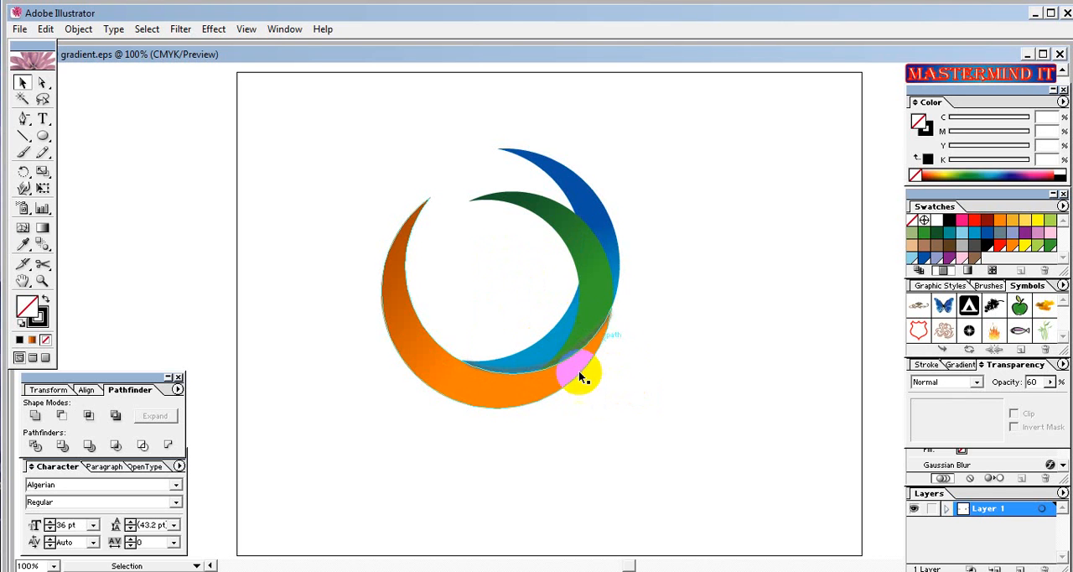
# Send the blurred stroke along the orange crescent's inner edge one level backward and deselect it.
pyautogui.click(528, 378)
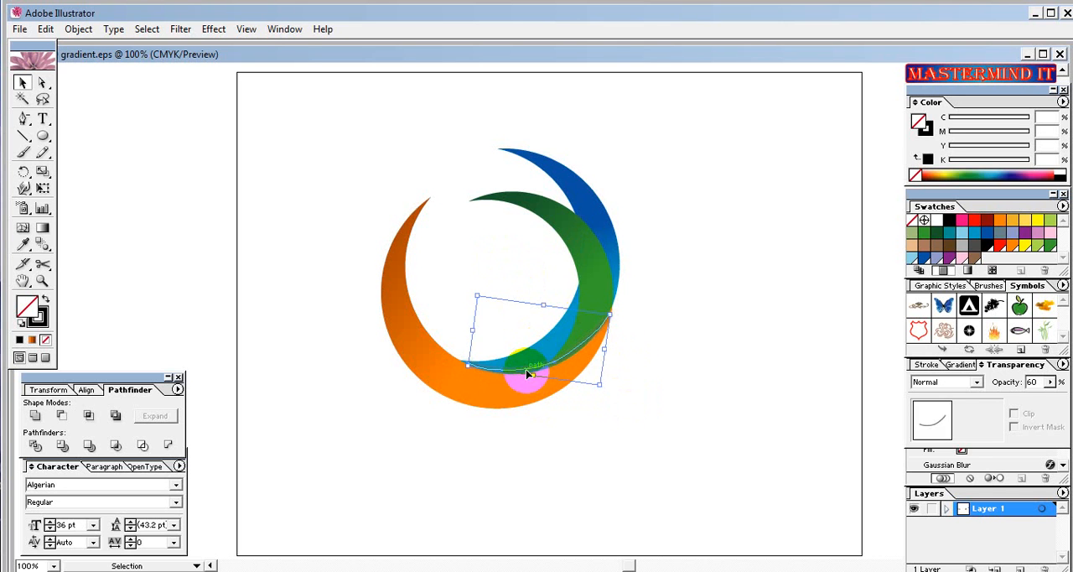
pyautogui.rightClick(528, 373)
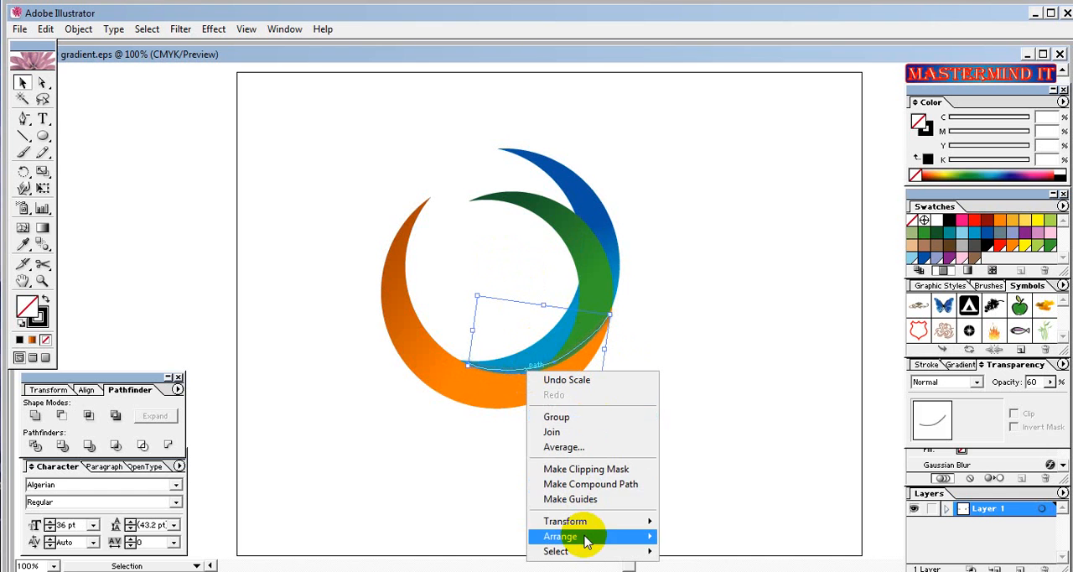
pyautogui.moveTo(583, 536)
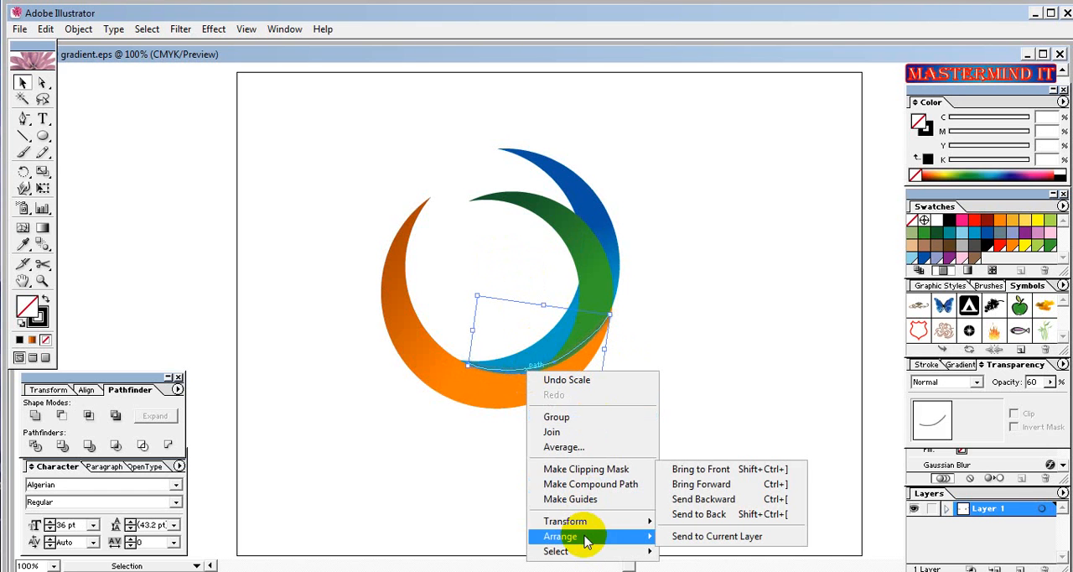
pyautogui.click(709, 503)
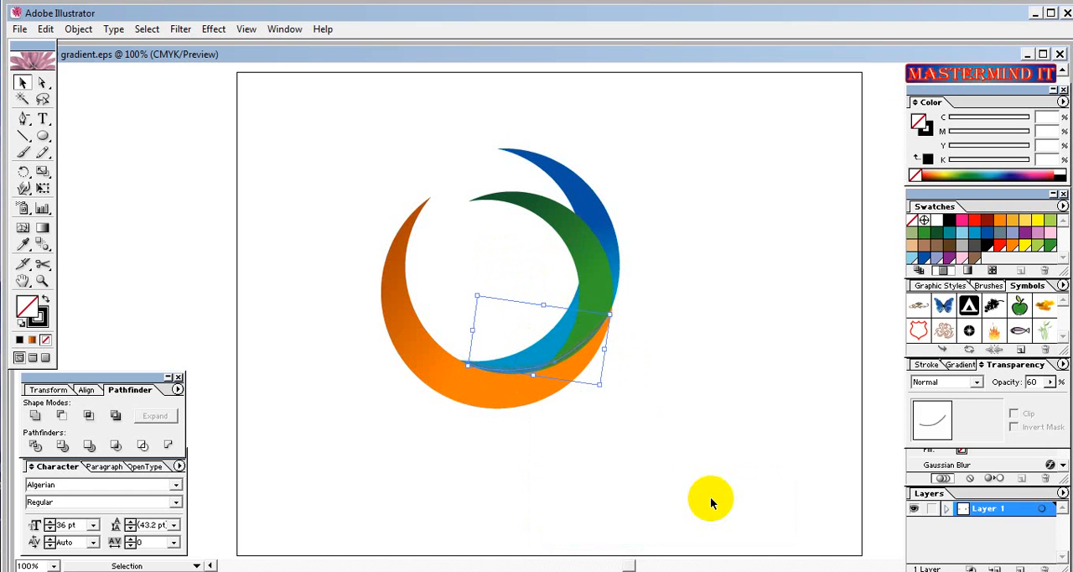
pyautogui.click(679, 432)
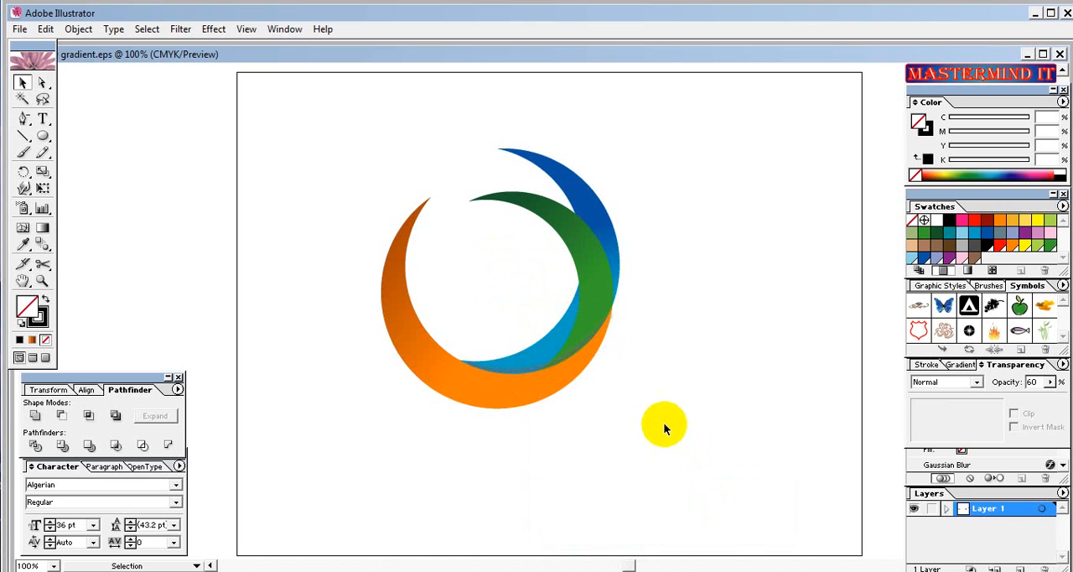
# Narrow the blurred stroke slightly from its right side, nudge it right one increment, and deselect it.
pyautogui.click(532, 372)
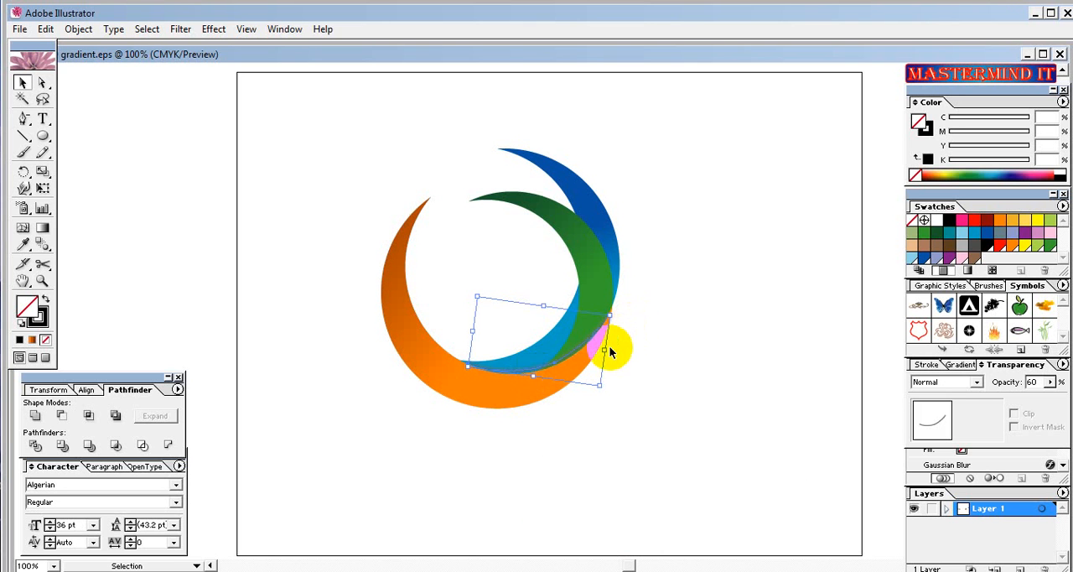
pyautogui.moveTo(604, 349); pyautogui.dragTo(602, 350)
pyautogui.press('Right')
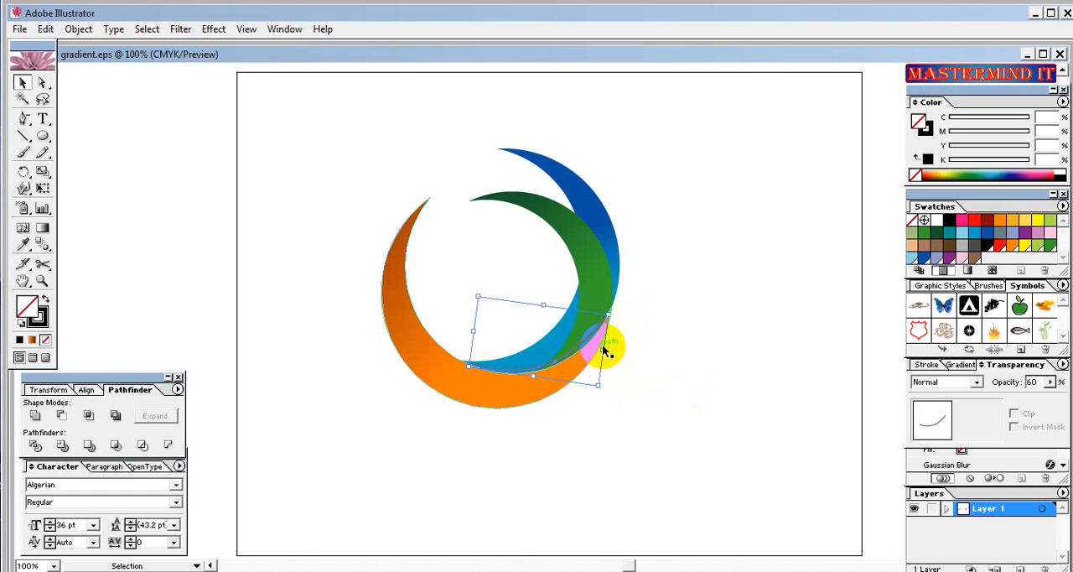
pyautogui.click(675, 392)
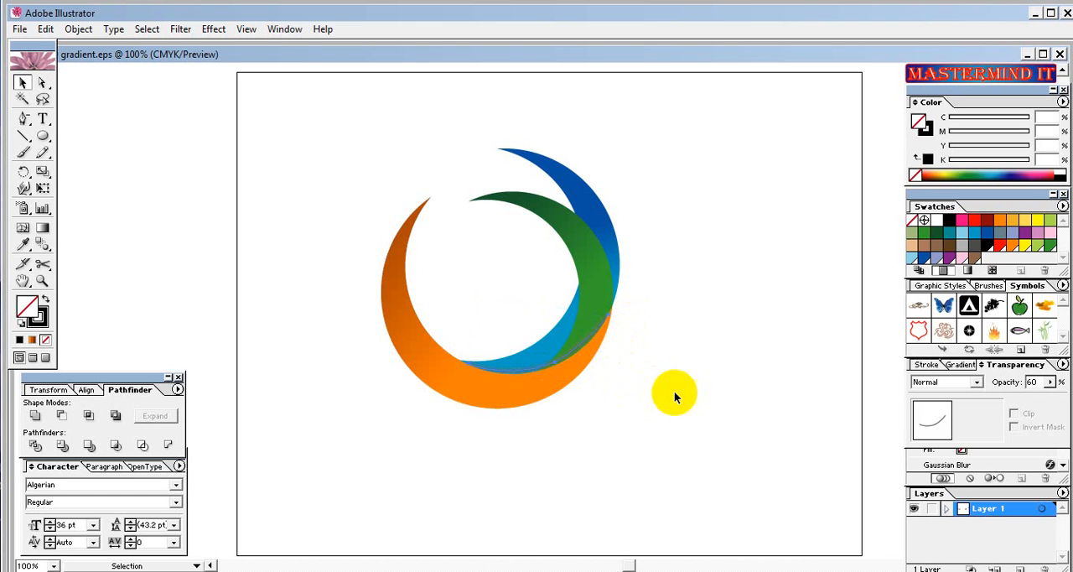
pyautogui.click(513, 370)
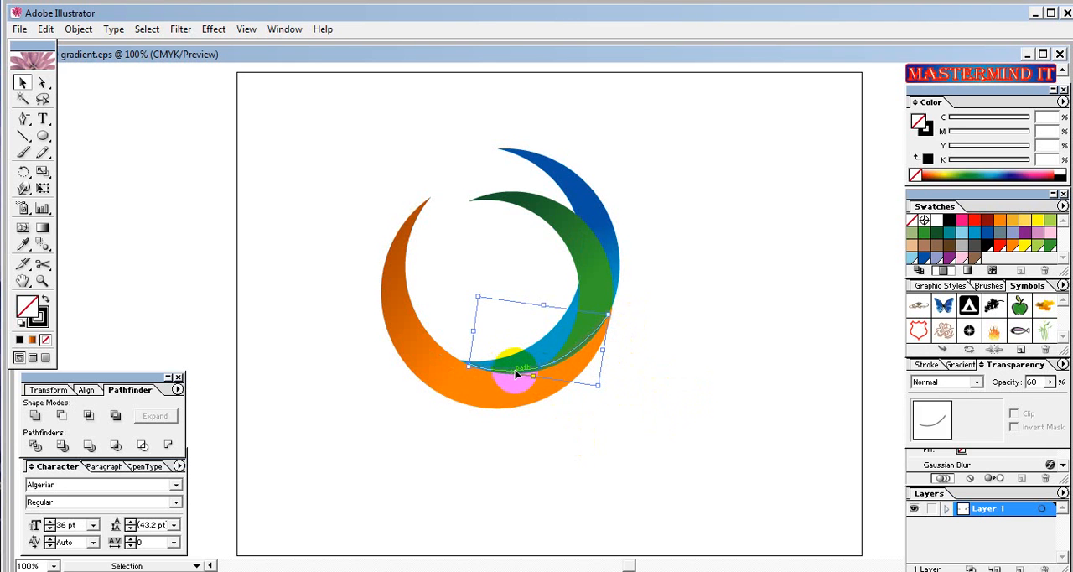
pyautogui.click(658, 375)
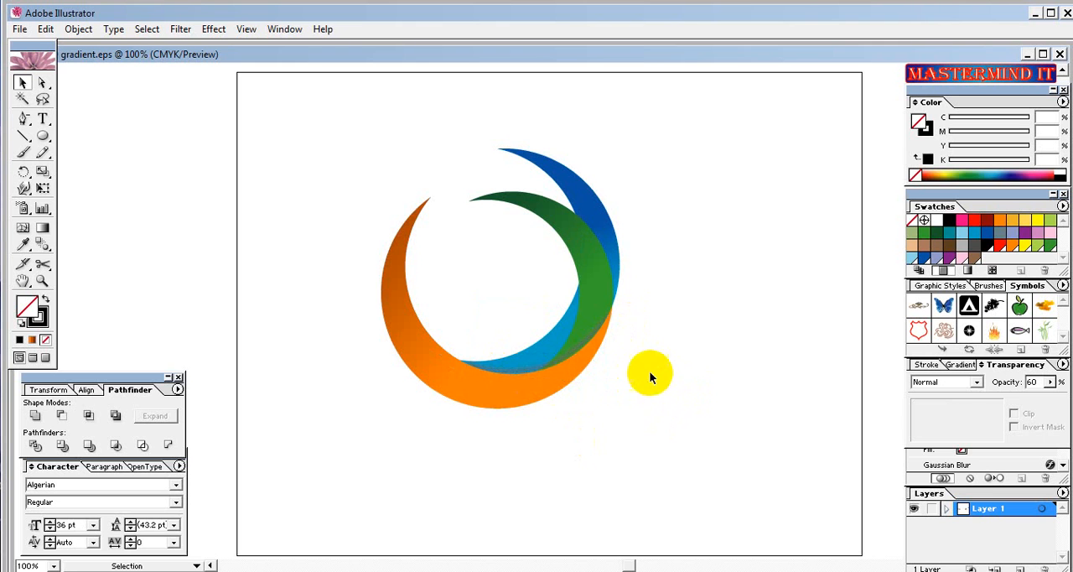
pyautogui.click(533, 371)
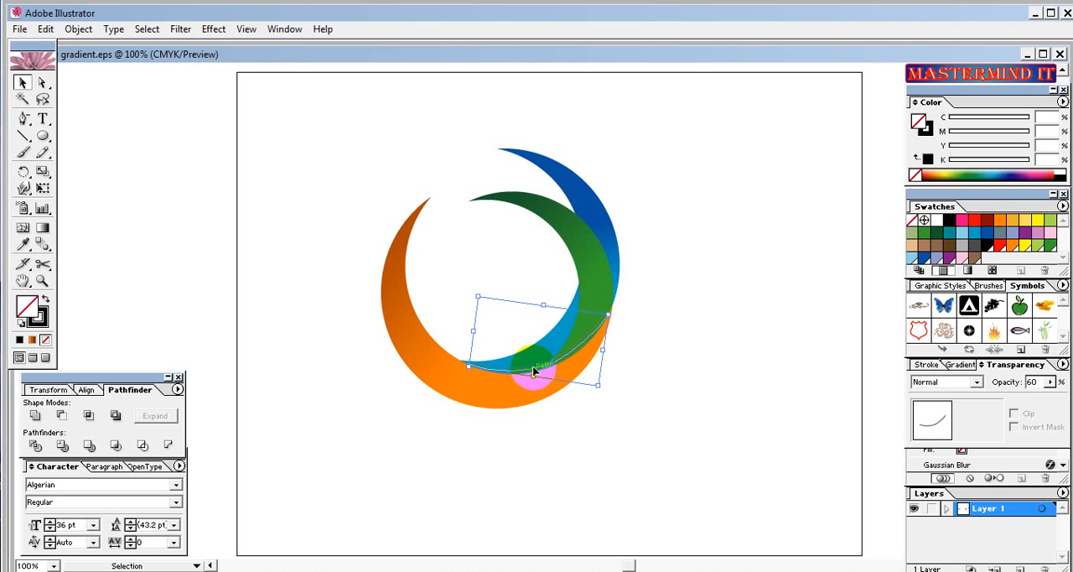
pyautogui.click(585, 460)
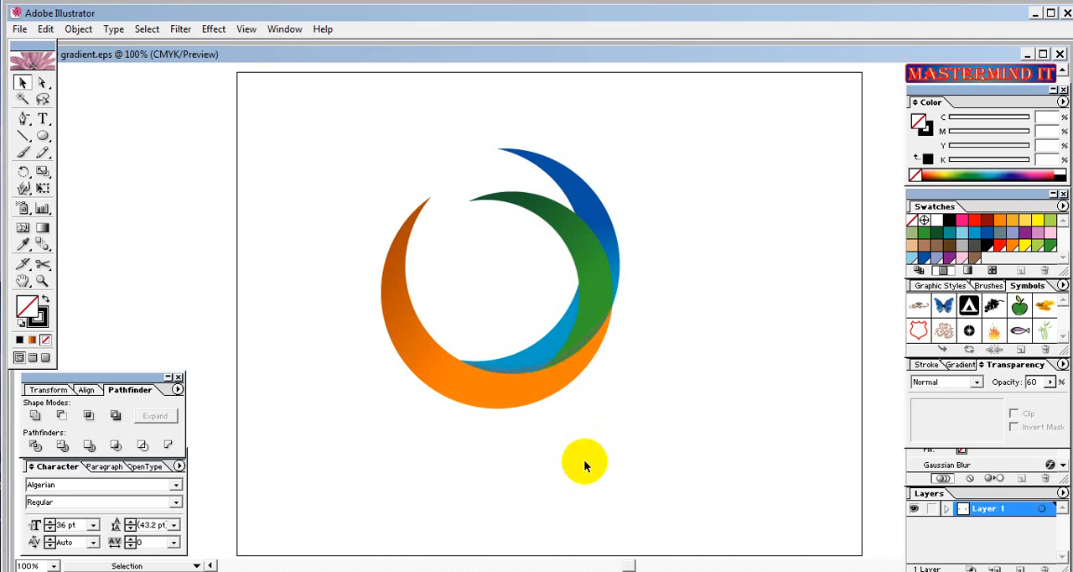
# Duplicate the blurred stroke, then shrink and rotate the copy to fit along the green crescent's lower inner edge over the blue.
pyautogui.click(514, 369)
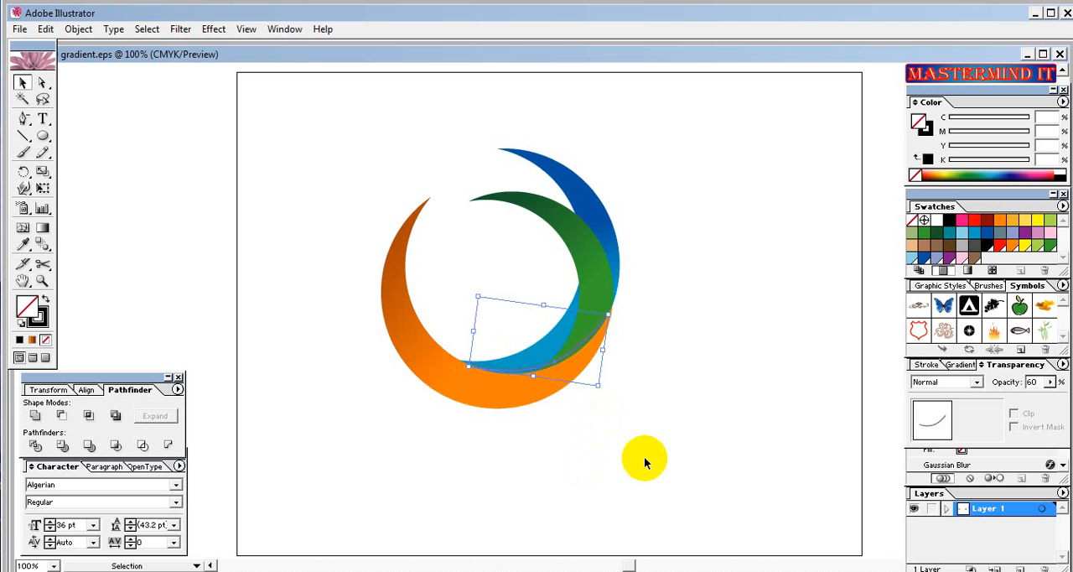
pyautogui.click(626, 418)
pyautogui.hotkey('ctrl', 'v')
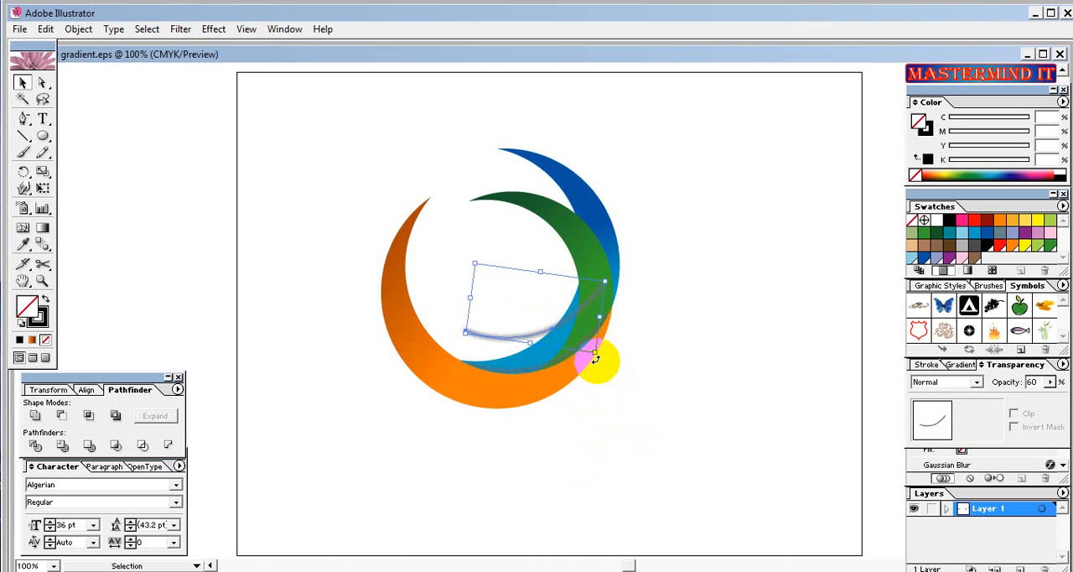
pyautogui.moveTo(595, 359); pyautogui.dragTo(574, 337)
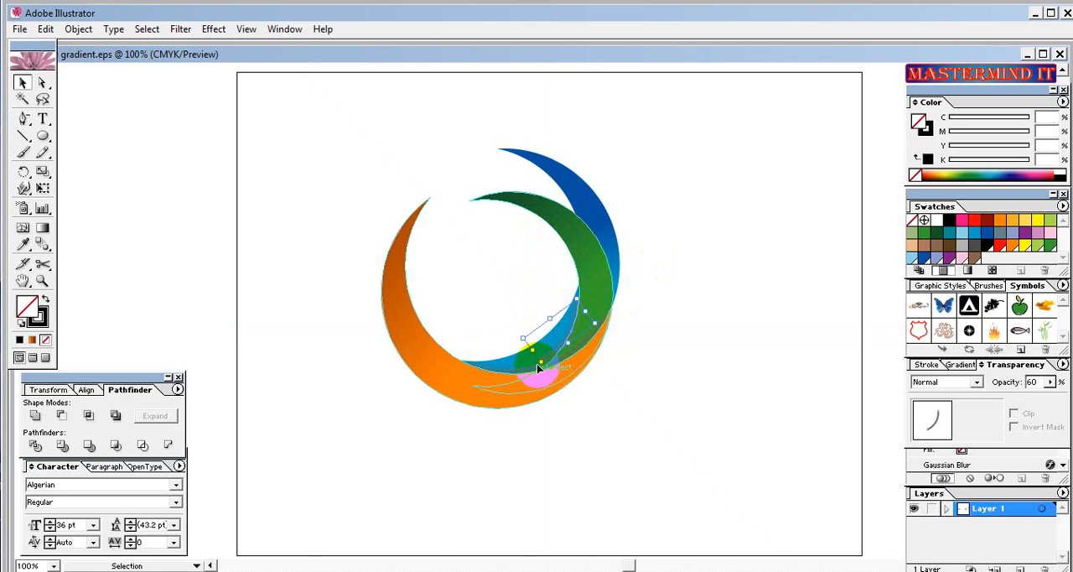
pyautogui.moveTo(541, 364); pyautogui.dragTo(597, 329)
pyautogui.click(536, 279)
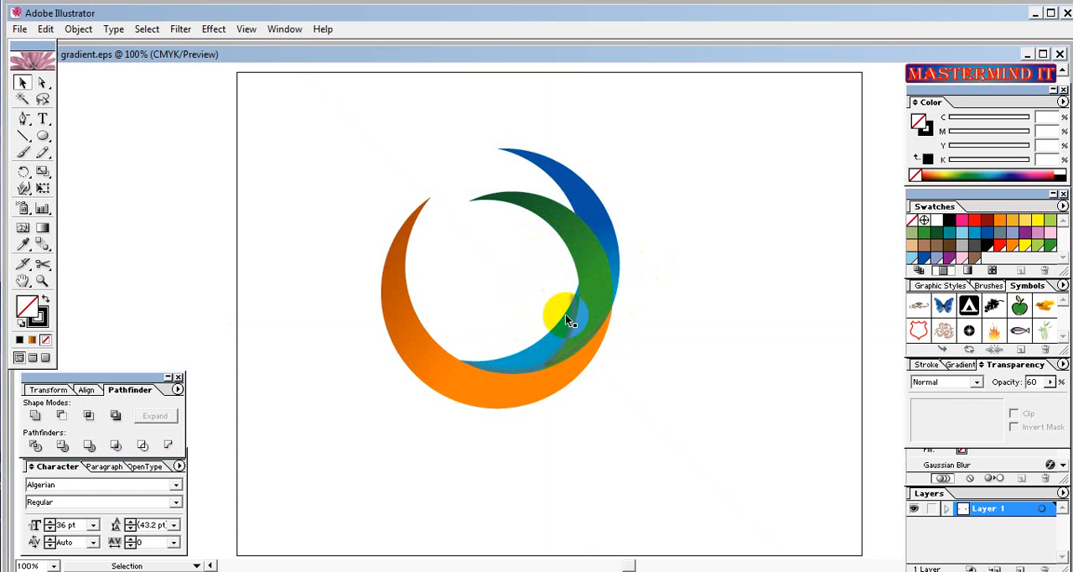
# Move the smaller shadow stroke's upper end anchor up and right onto the green crescent's inner edge.
pyautogui.click(42, 82)
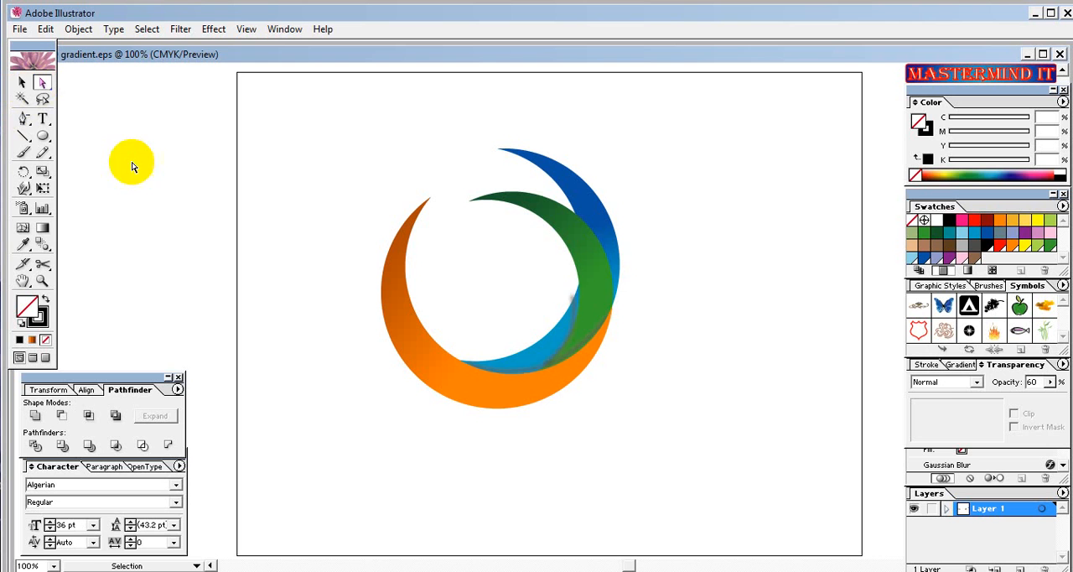
pyautogui.click(574, 303)
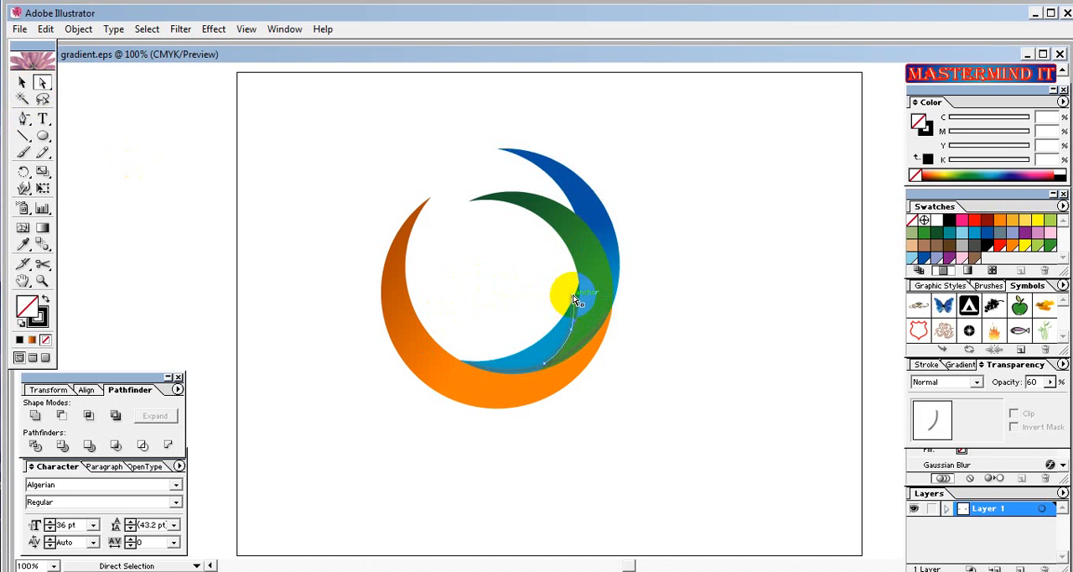
pyautogui.moveTo(575, 300); pyautogui.dragTo(580, 293)
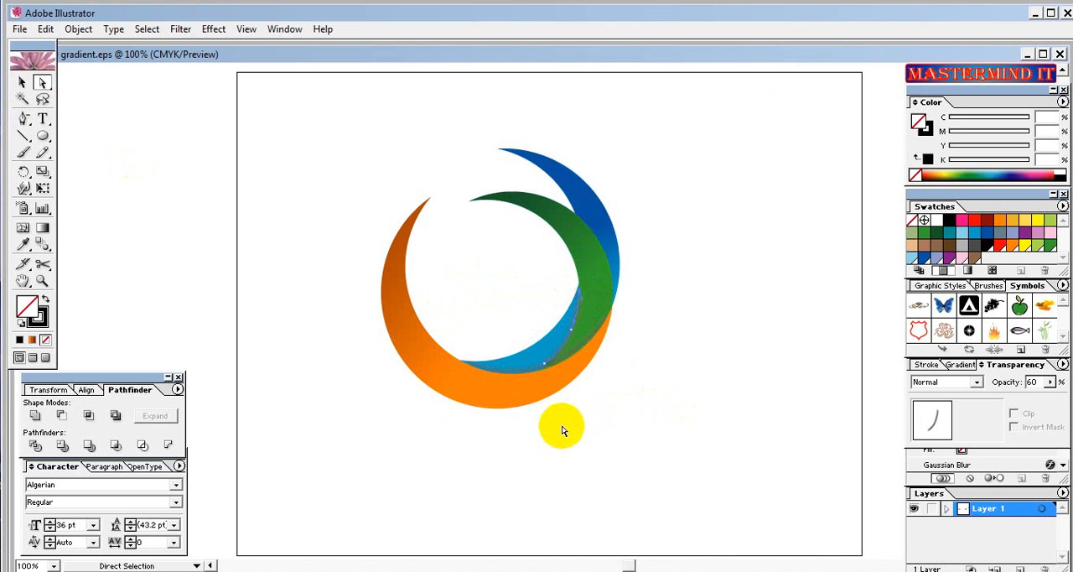
pyautogui.click(26, 82)
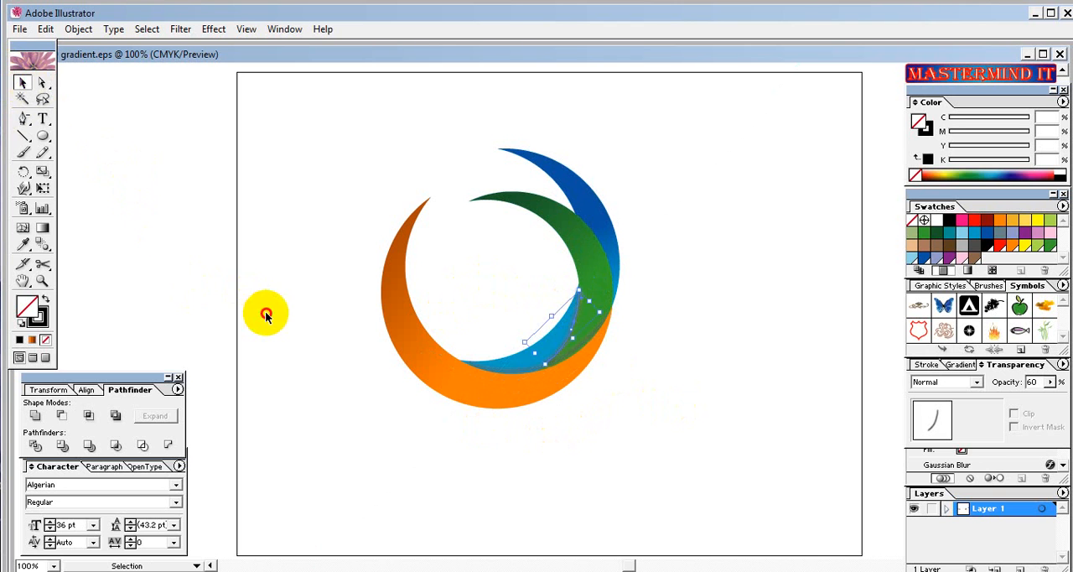
pyautogui.click(266, 317)
# Reduce the smaller shadow stroke's opacity to 46% and deselect it.
pyautogui.click(578, 343)
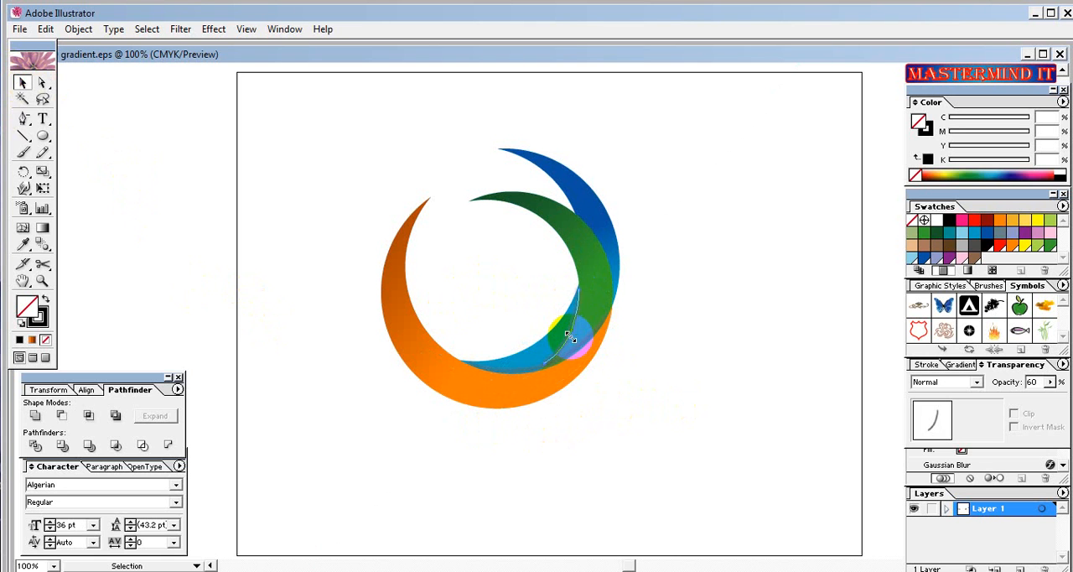
pyautogui.click(1050, 381)
pyautogui.moveTo(1012, 405); pyautogui.dragTo(1009, 405)
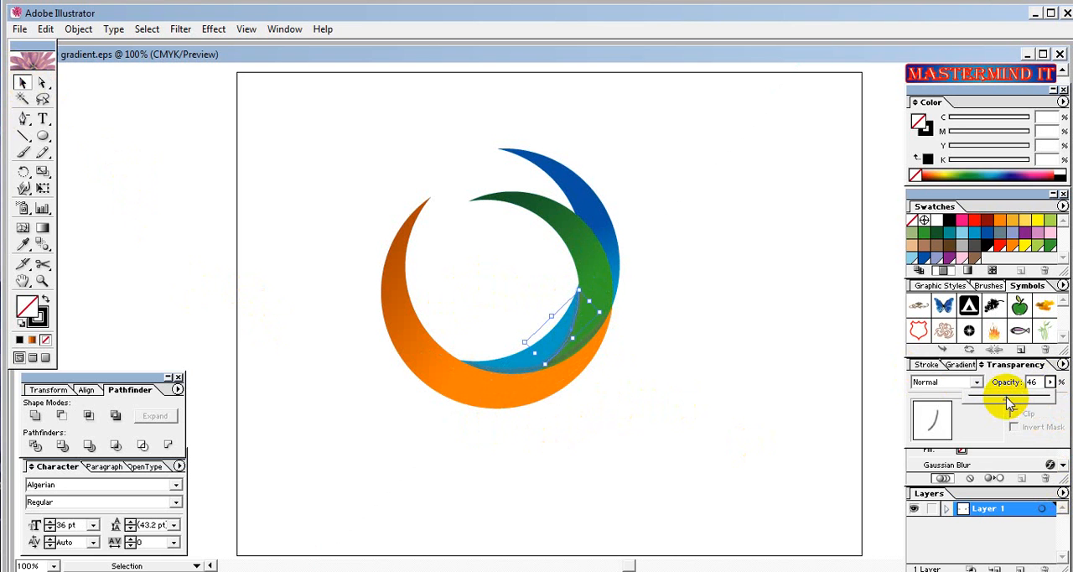
pyautogui.click(764, 448)
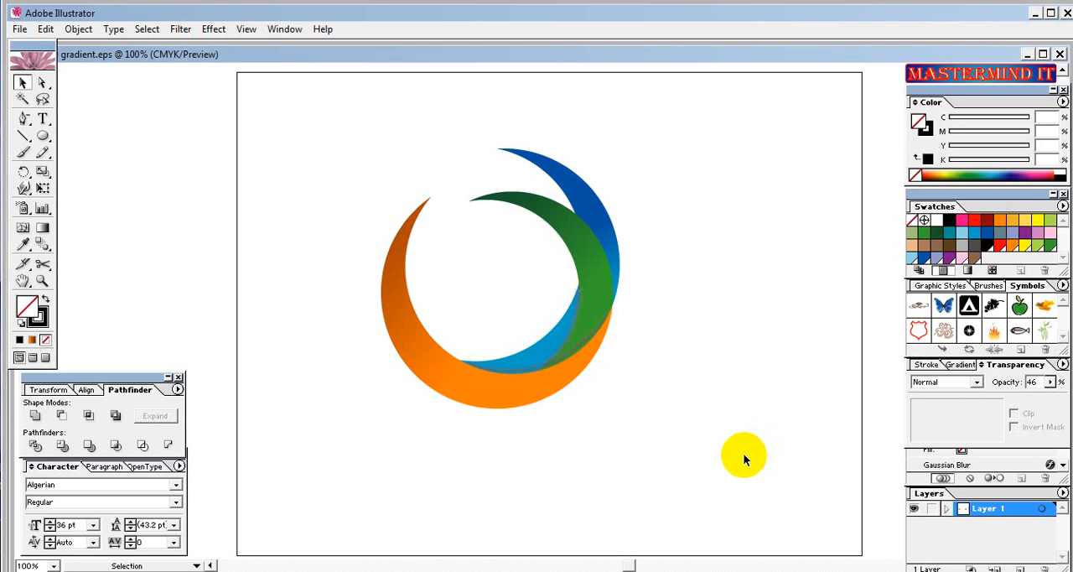
# Shorten the smaller shadow stroke slightly at its lower end so it stays clear of the orange crescent, and deselect it.
pyautogui.click(543, 367)
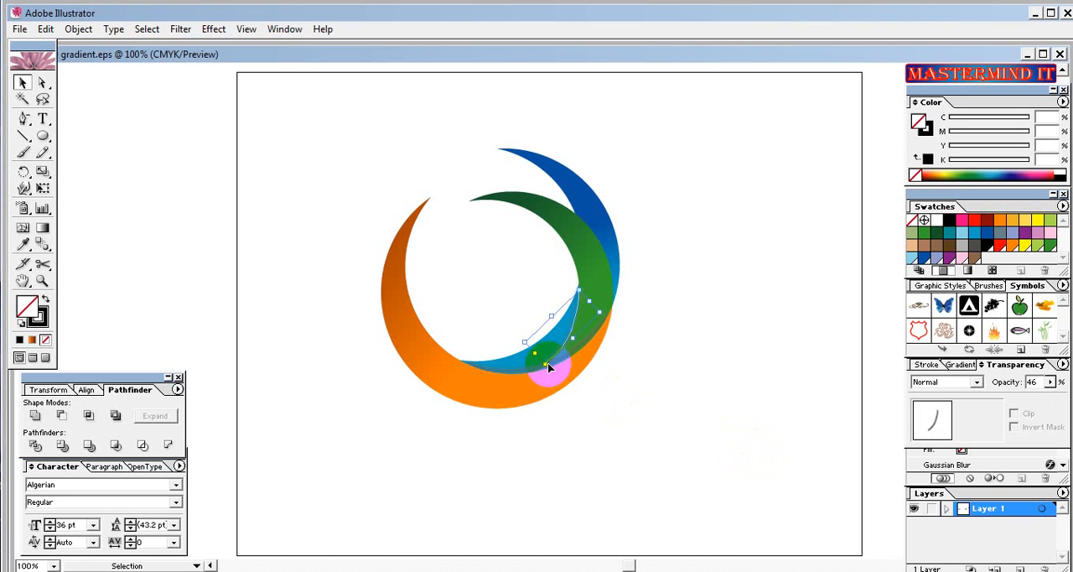
pyautogui.moveTo(546, 366); pyautogui.dragTo(548, 363)
pyautogui.click(634, 427)
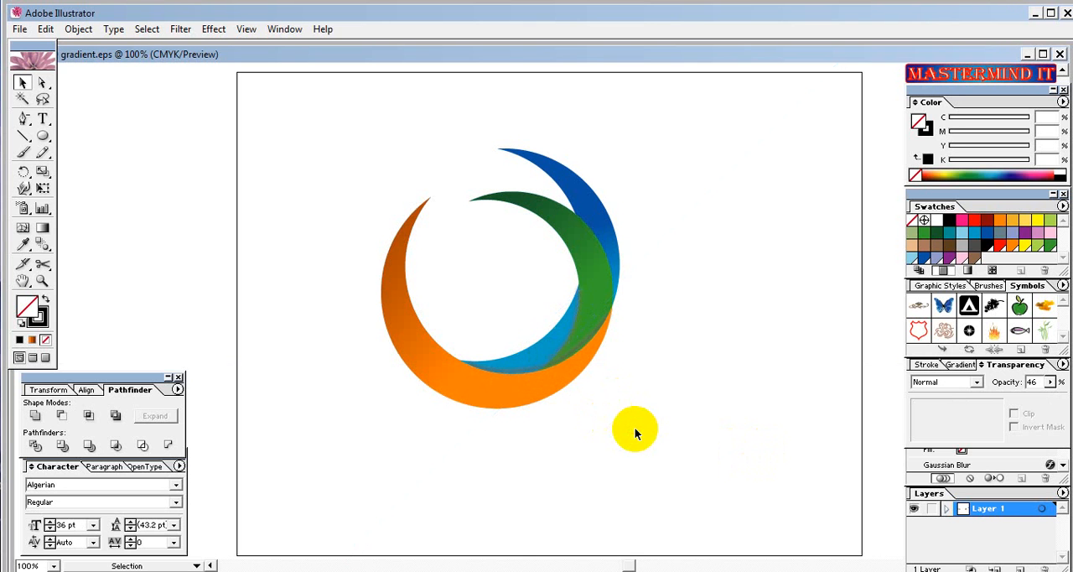
pyautogui.click(555, 357)
pyautogui.moveTo(549, 360); pyautogui.dragTo(567, 377)
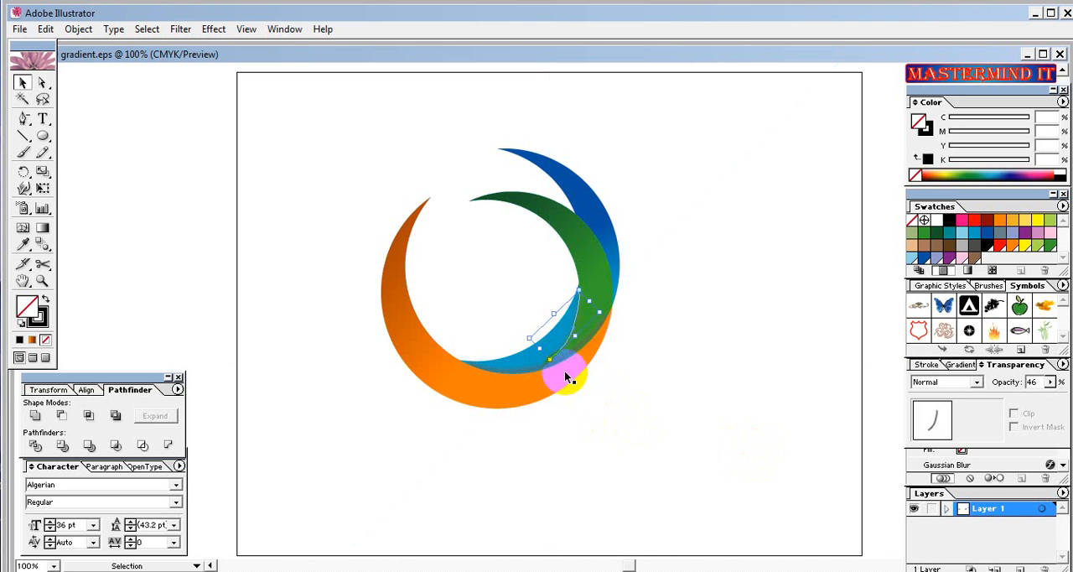
pyautogui.click(669, 406)
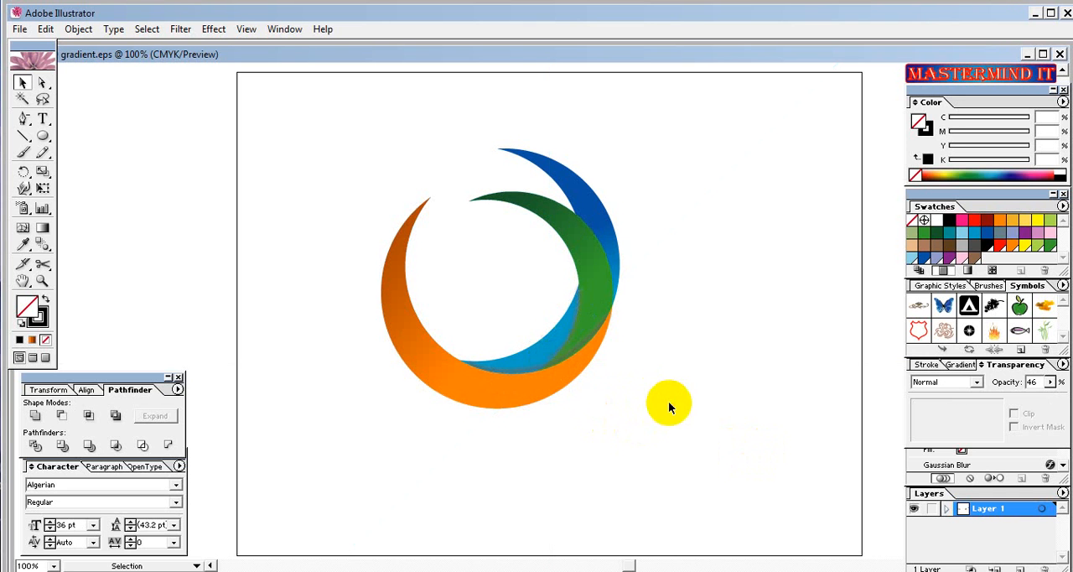
# Stretch the longer shadow stroke along the orange crescent slightly upward and deselect it.
pyautogui.click(550, 363)
pyautogui.click(534, 369)
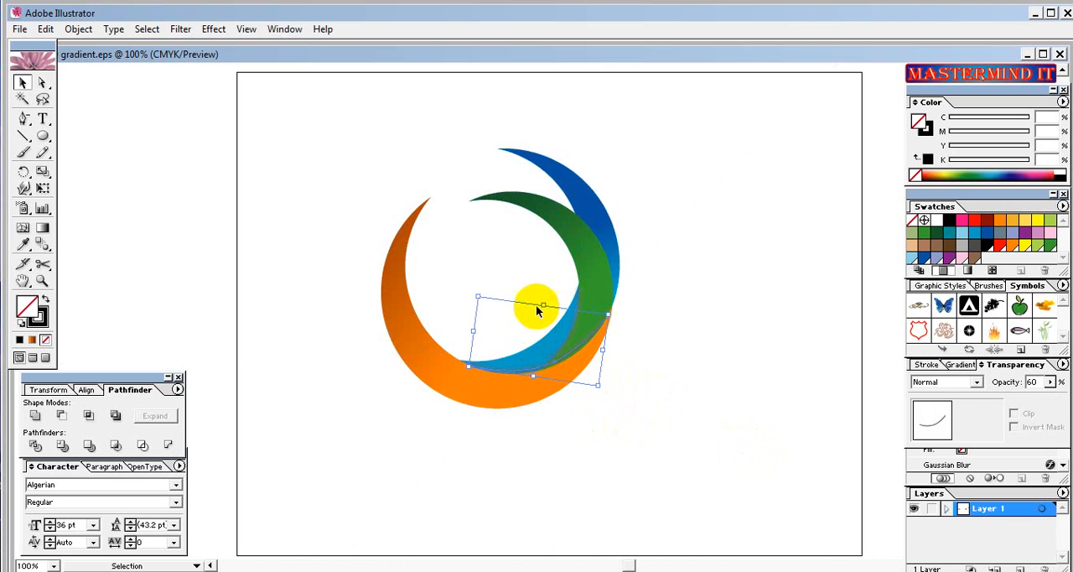
pyautogui.moveTo(543, 305); pyautogui.dragTo(542, 299)
pyautogui.click(528, 275)
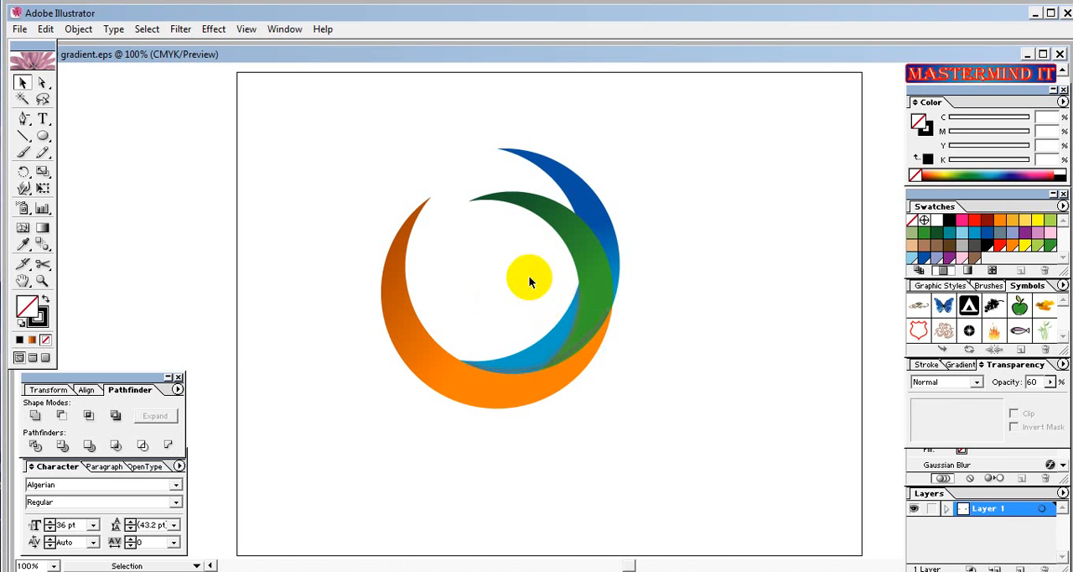
# Send the smaller shadow stroke on the green crescent's edge one level backward and deselect it.
pyautogui.click(555, 357)
pyautogui.rightClick(553, 353)
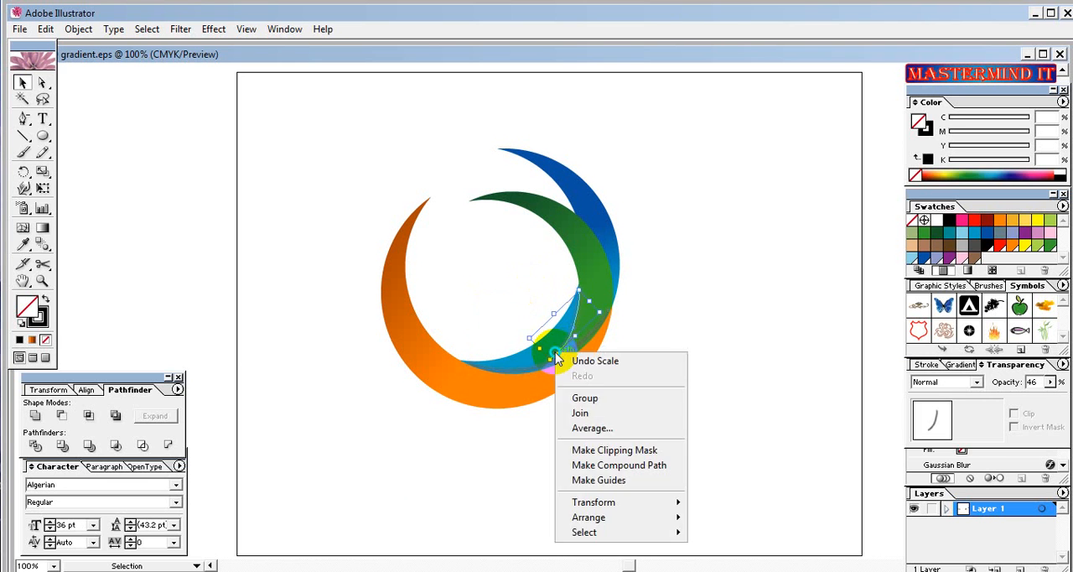
pyautogui.moveTo(611, 517)
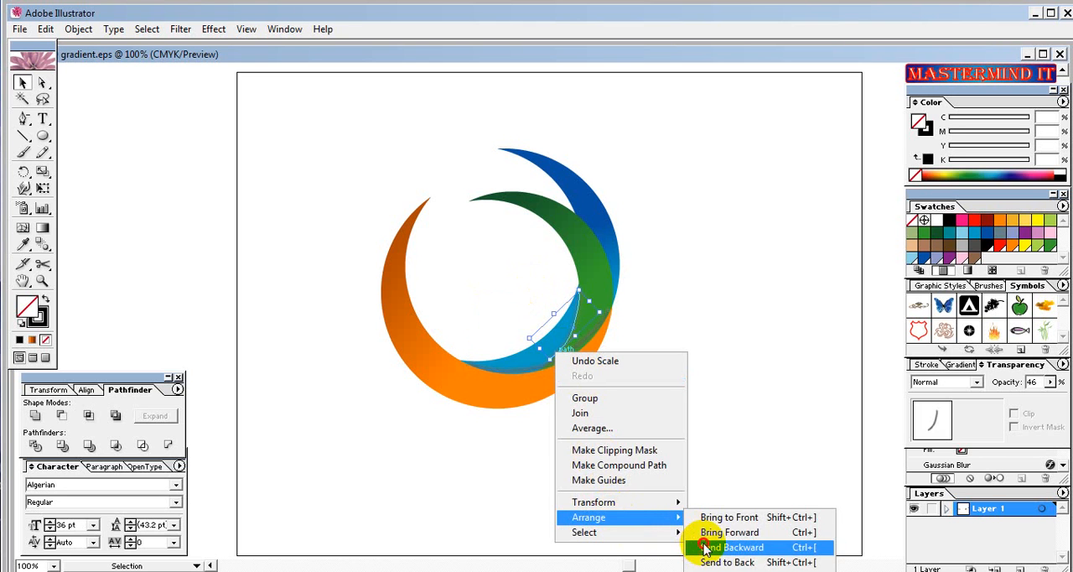
pyautogui.click(699, 546)
pyautogui.click(647, 503)
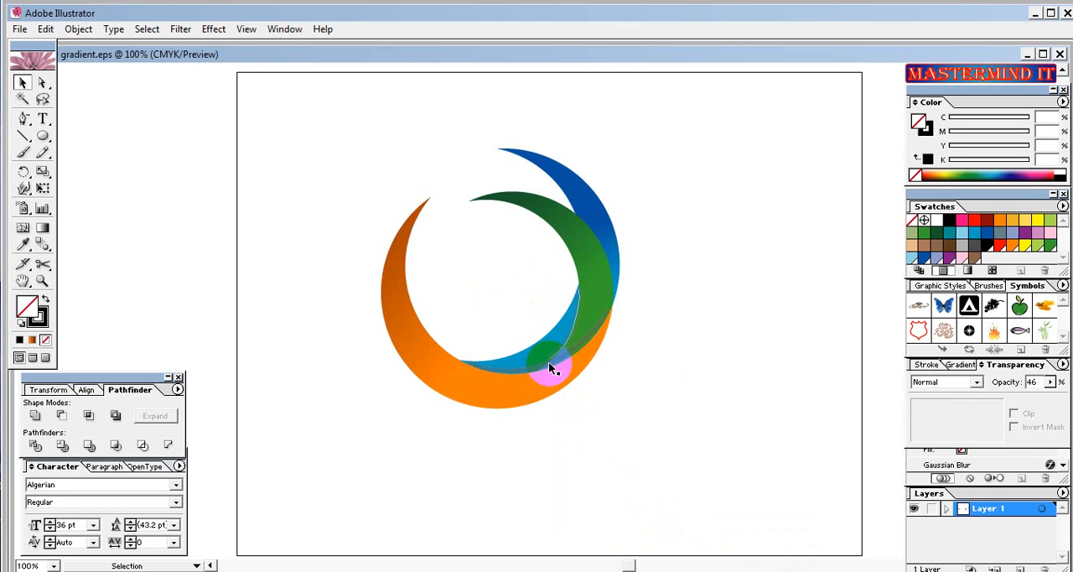
# Paste another copy of the longer shadow stroke, move it outside the blue crescent's upper right, and rotate it counterclockwise to match the curve.
pyautogui.click(550, 362)
pyautogui.click(651, 443)
pyautogui.hotkey('ctrl', 'v')
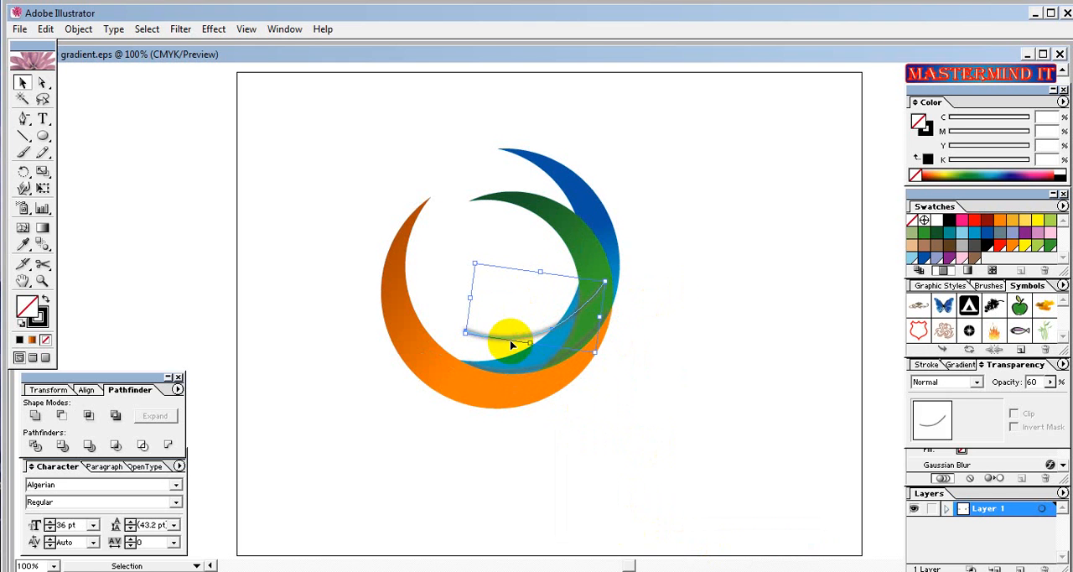
pyautogui.moveTo(511, 343); pyautogui.dragTo(629, 243)
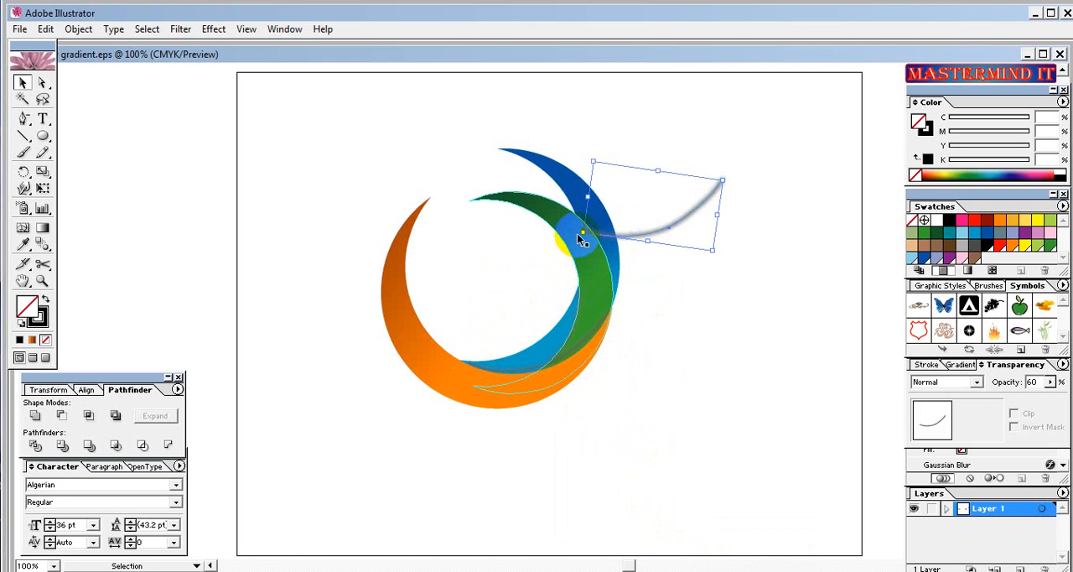
pyautogui.moveTo(576, 236); pyautogui.dragTo(730, 288)
pyautogui.click(730, 288)
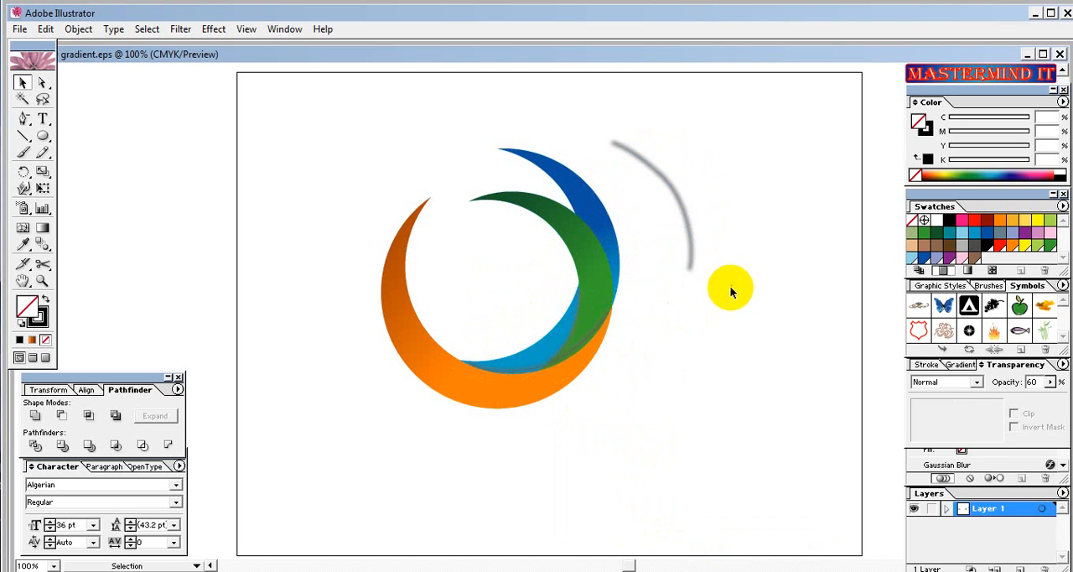
# Move the pasted shadow stroke onto the green crescent's outer edge over the blue crescent and nudge it into line with the curve.
pyautogui.click(625, 149)
pyautogui.moveTo(619, 143); pyautogui.dragTo(621, 299)
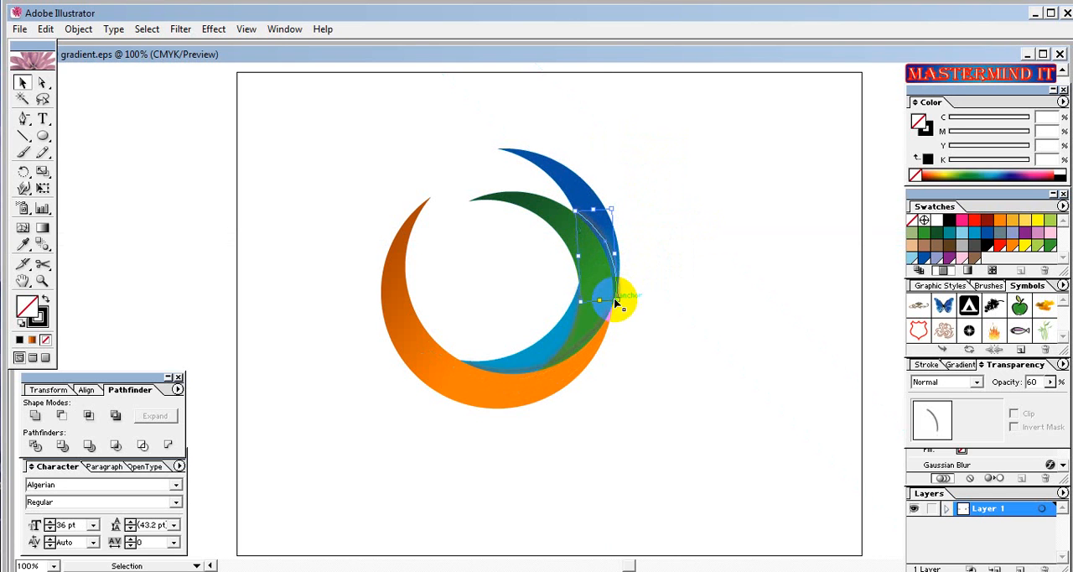
pyautogui.press('Left')
pyautogui.press('Left')
pyautogui.press('Left')
pyautogui.press('Left')
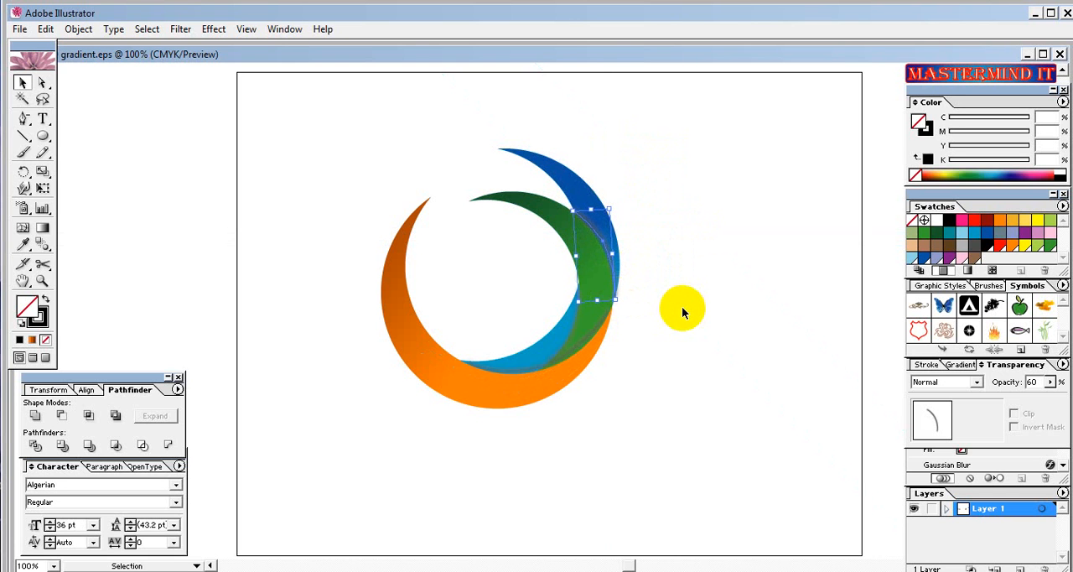
pyautogui.moveTo(588, 208); pyautogui.dragTo(588, 213)
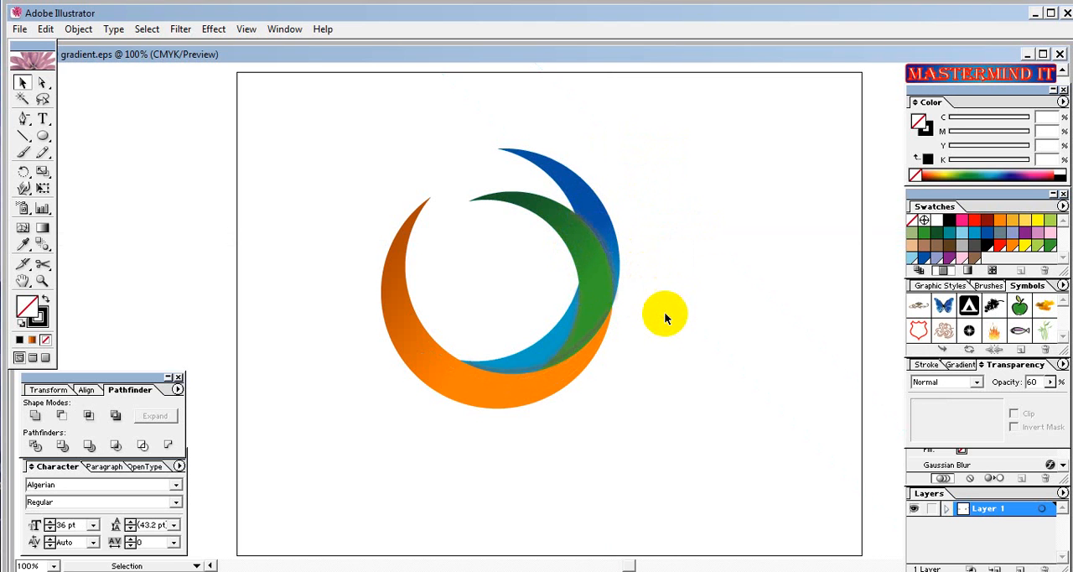
# Send the shadow stroke between the green and blue crescents one level backward and deselect it.
pyautogui.rightClick(615, 290)
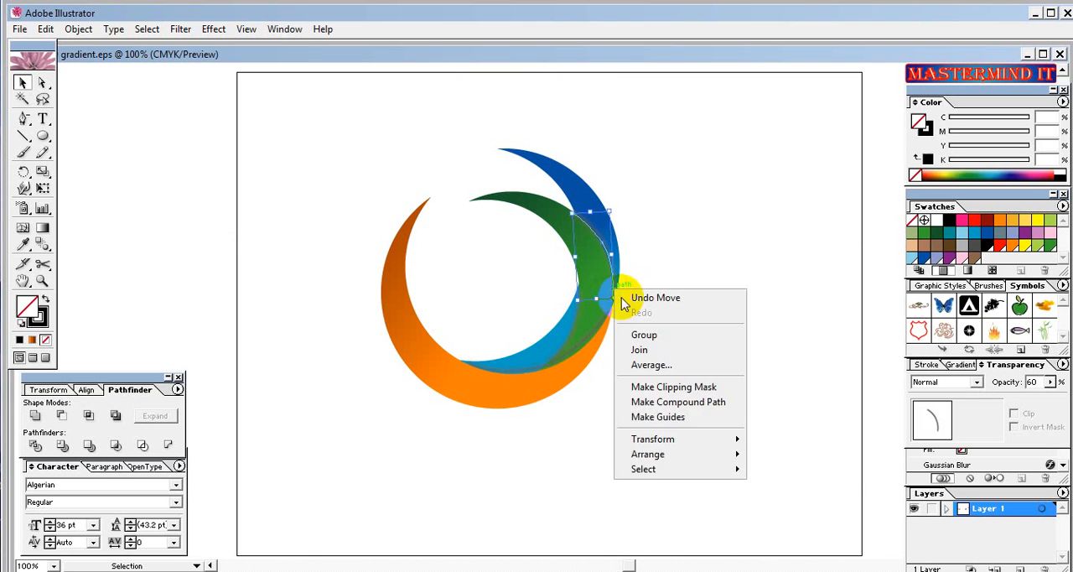
pyautogui.moveTo(681, 454)
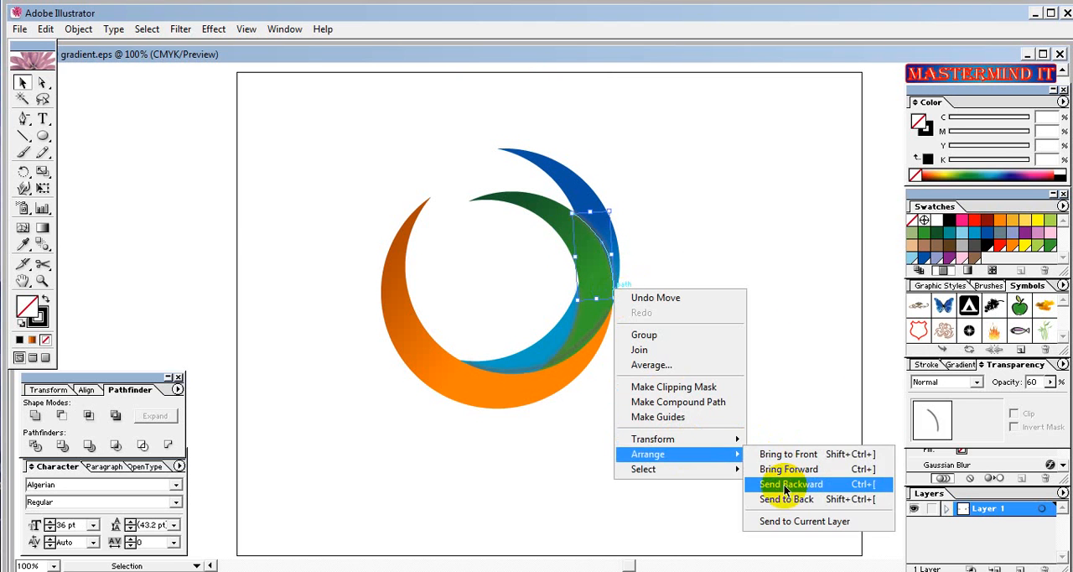
pyautogui.click(787, 484)
pyautogui.click(707, 386)
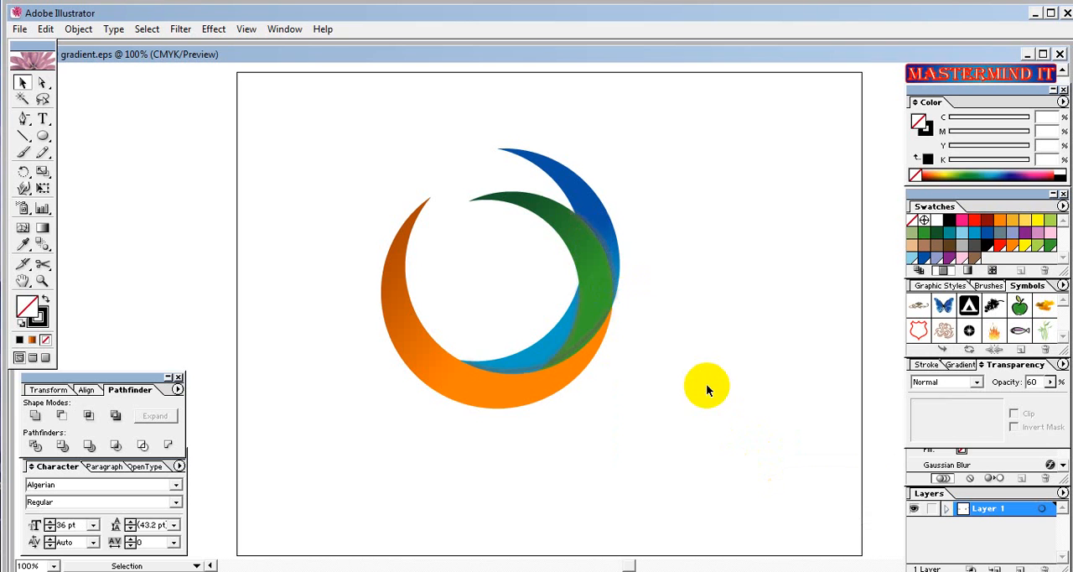
# Narrow the green-blue shadow stroke slightly at its lower end, nudge it back to the right, and deselect it.
pyautogui.click(614, 292)
pyautogui.click(699, 339)
pyautogui.click(618, 306)
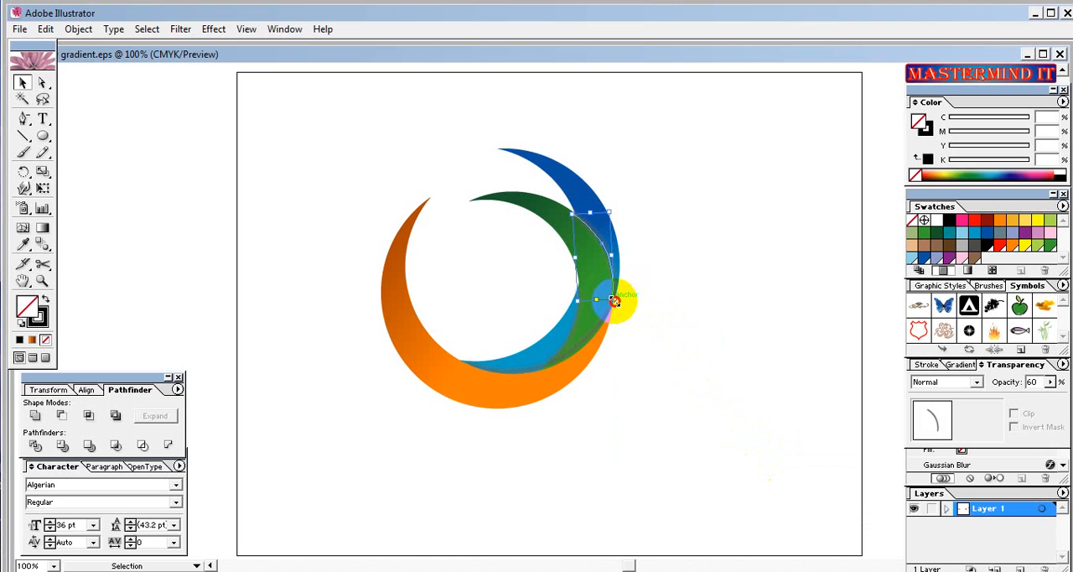
pyautogui.moveTo(615, 301); pyautogui.dragTo(606, 297)
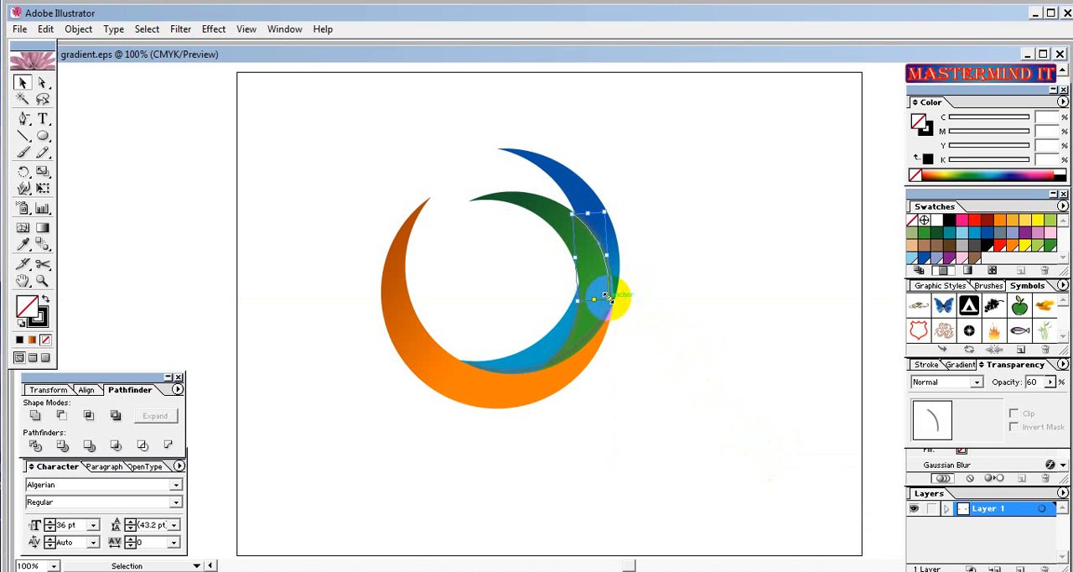
pyautogui.press('Right')
pyautogui.press('Right')
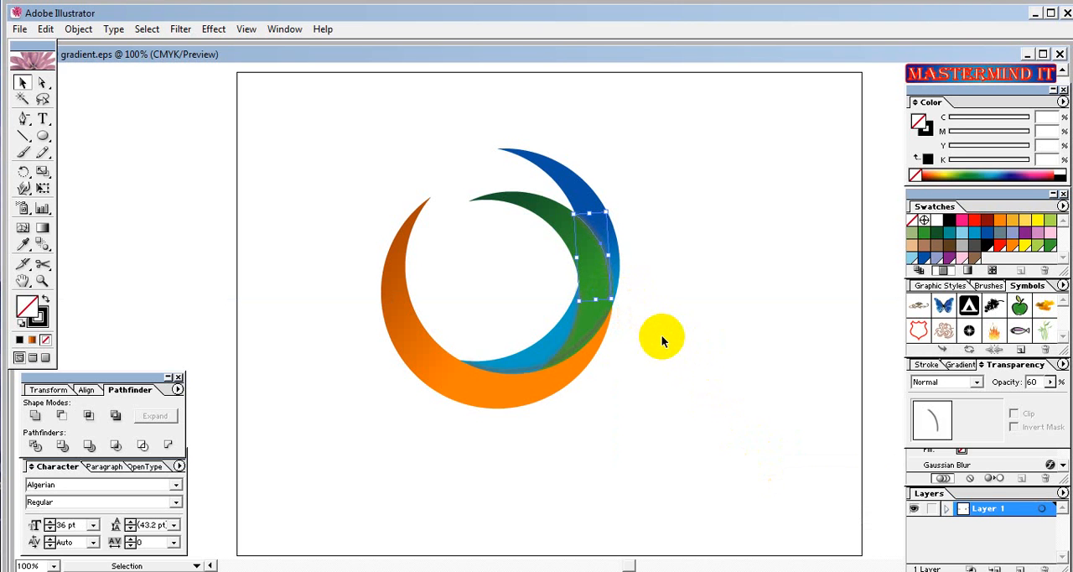
pyautogui.click(662, 335)
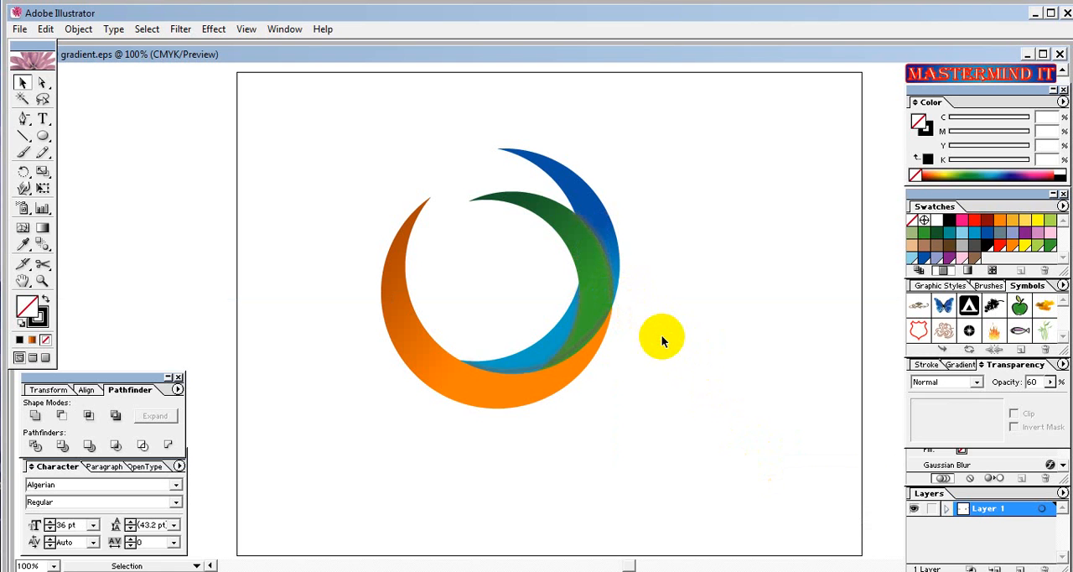
# Nudge the longer shadow stroke along the orange crescent slightly downward and deselect it.
pyautogui.click(541, 365)
pyautogui.press('Down')
pyautogui.press('Down')
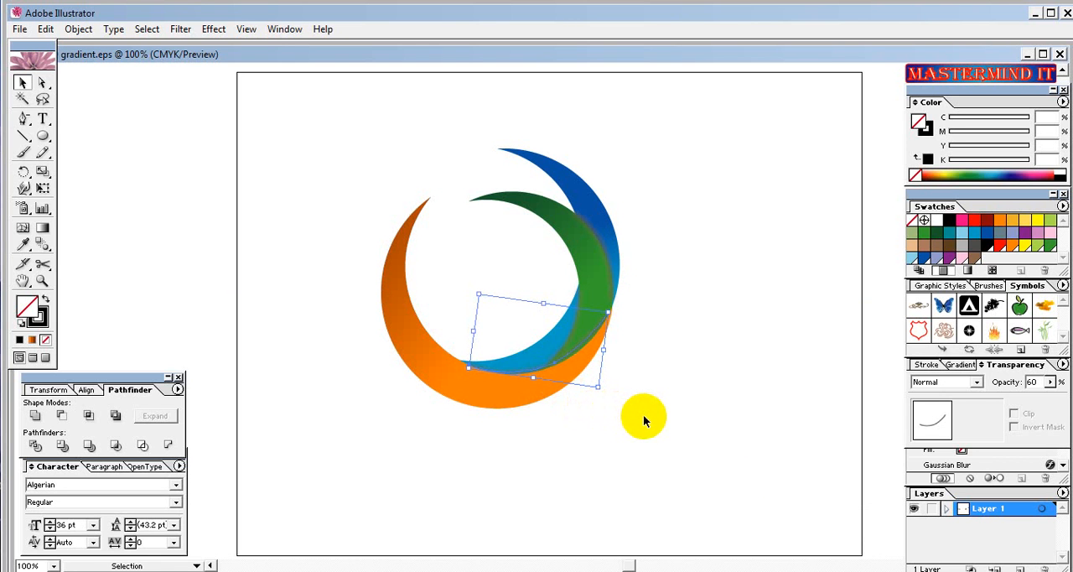
pyautogui.click(643, 414)
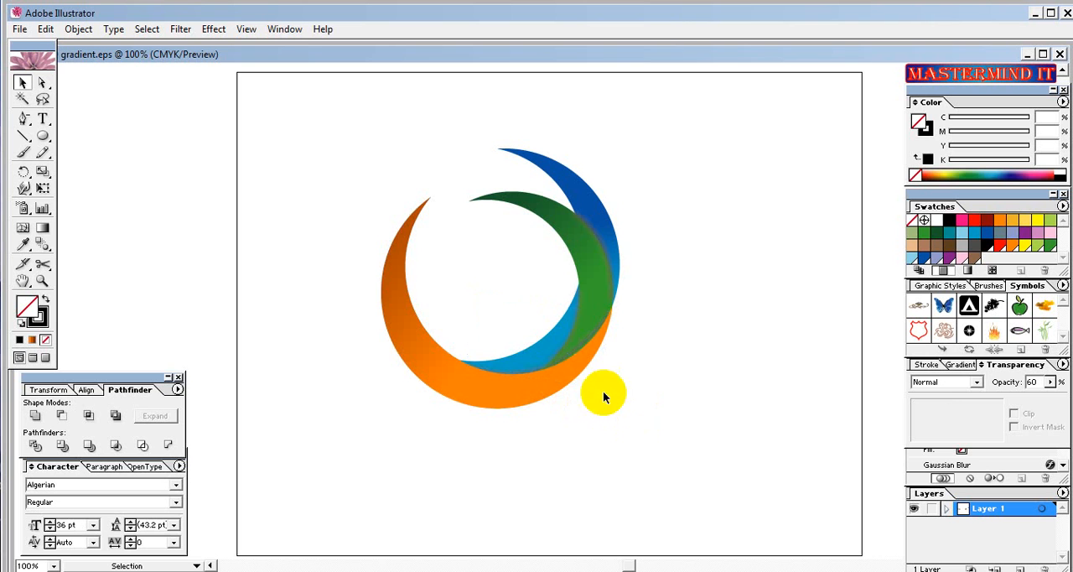
# Stretch the smaller shadow stroke on the green crescent's inner edge slightly downward at its lower end and deselect it.
pyautogui.click(560, 354)
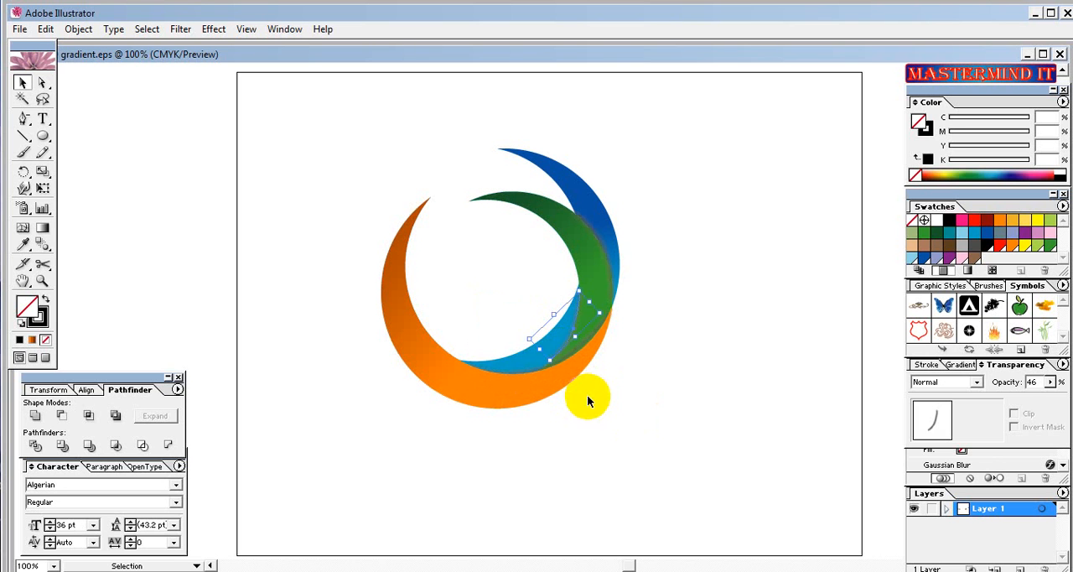
pyautogui.click(614, 406)
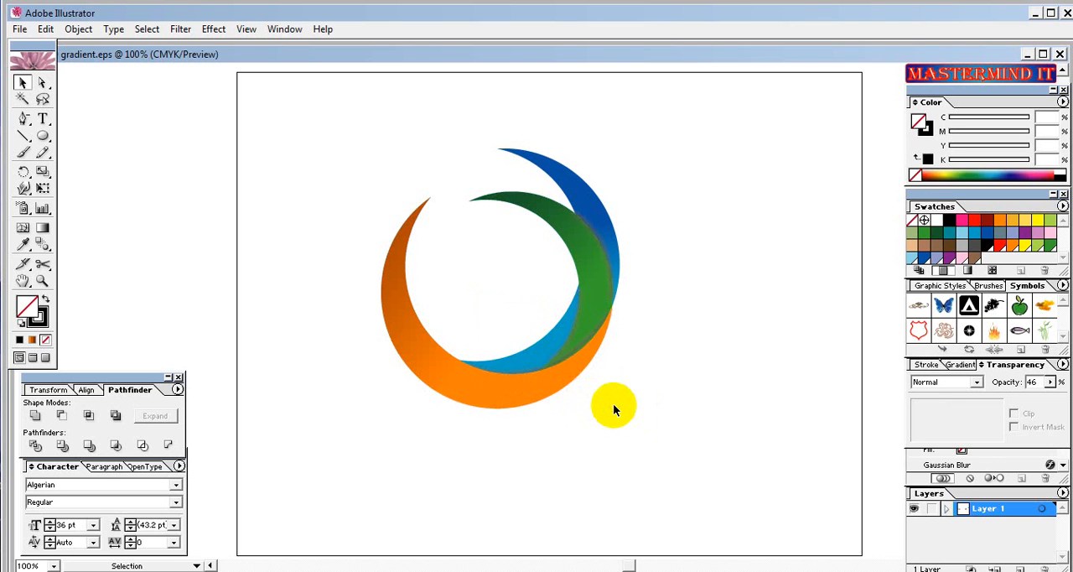
pyautogui.click(551, 365)
pyautogui.moveTo(551, 360); pyautogui.dragTo(551, 366)
pyautogui.click(668, 409)
pyautogui.click(568, 347)
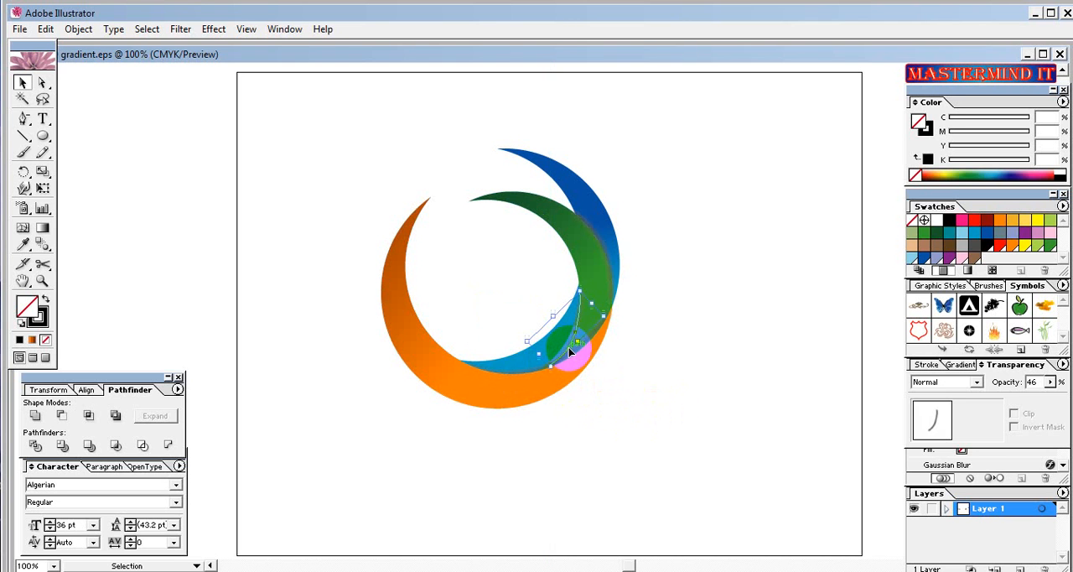
pyautogui.click(675, 388)
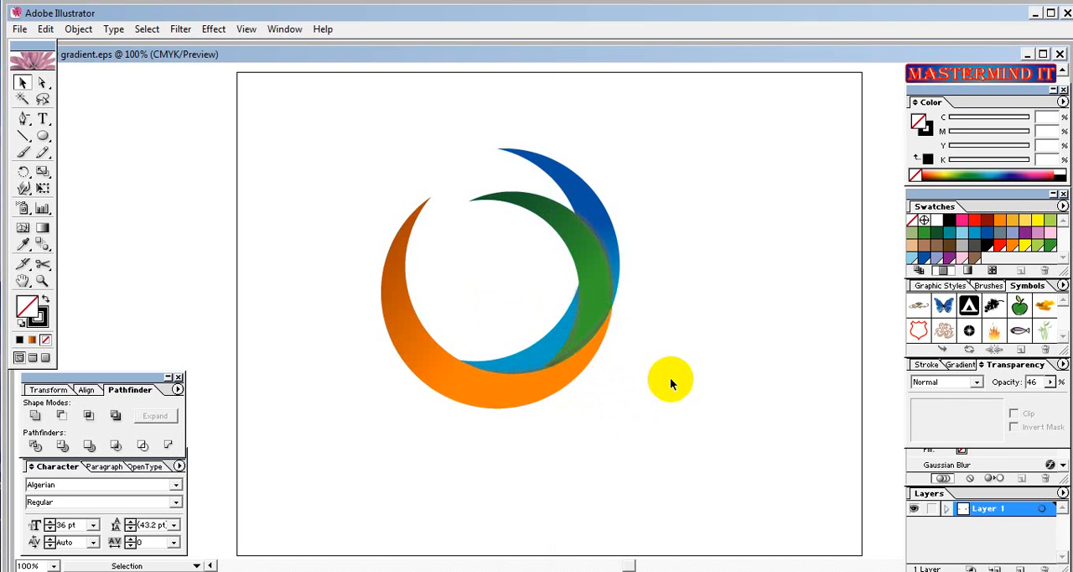
# Stretch the shadow stroke between the green and blue crescents slightly at its lower end and deselect everything.
pyautogui.click(609, 294)
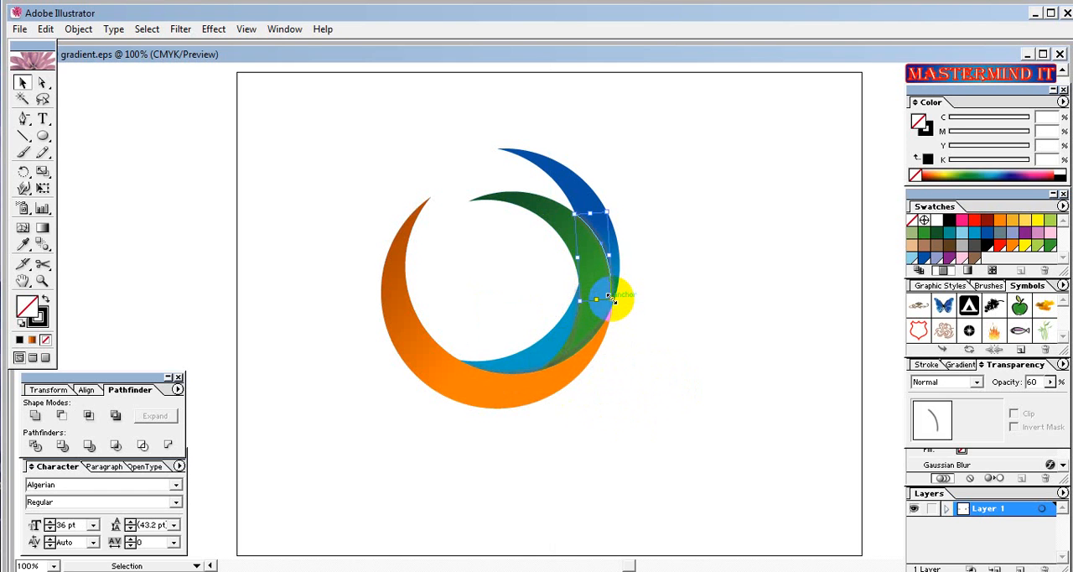
pyautogui.click(652, 334)
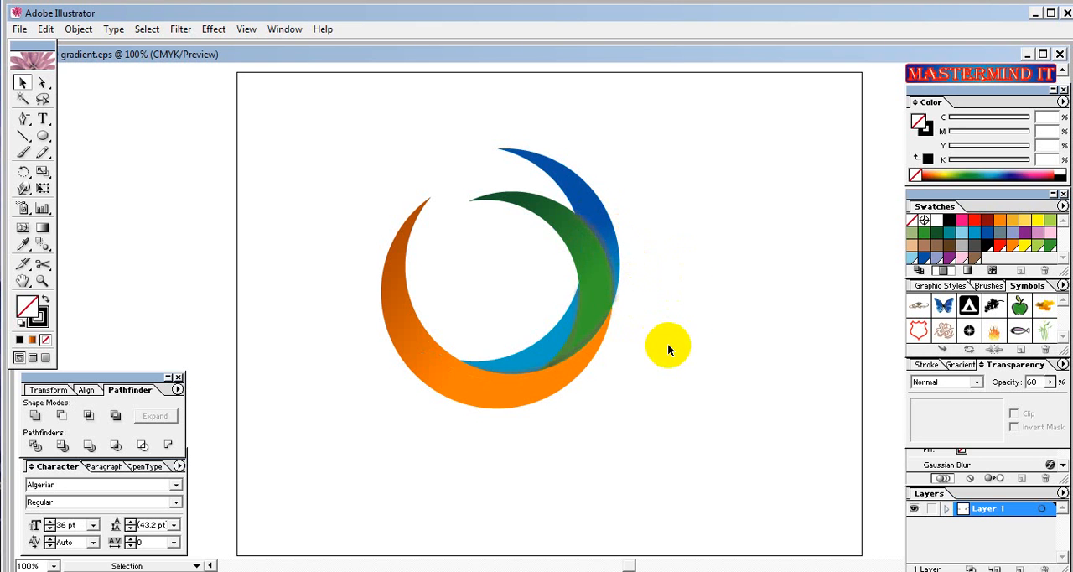
pyautogui.click(612, 299)
pyautogui.click(625, 307)
pyautogui.click(596, 209)
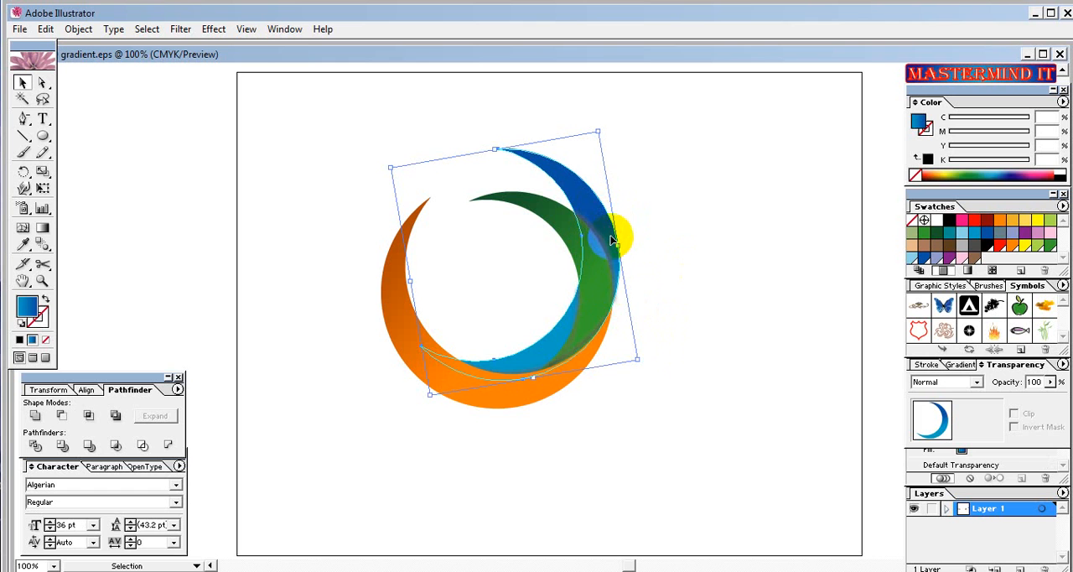
pyautogui.click(677, 422)
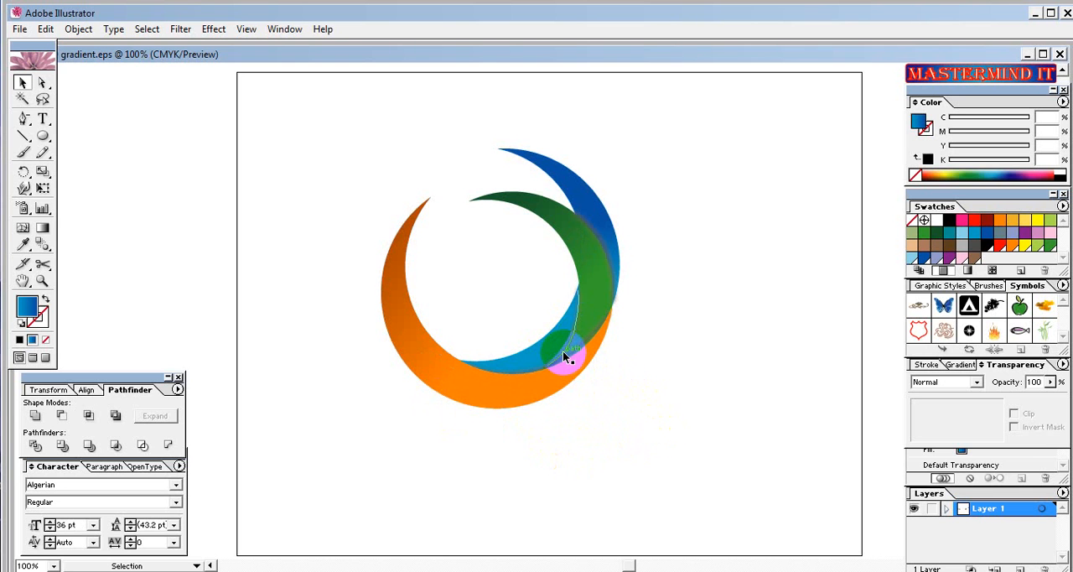
# Reduce the opacity of the smaller inner-edge shadow stroke to 33% and of the longer stroke along the orange crescent to 43%.
pyautogui.click(565, 357)
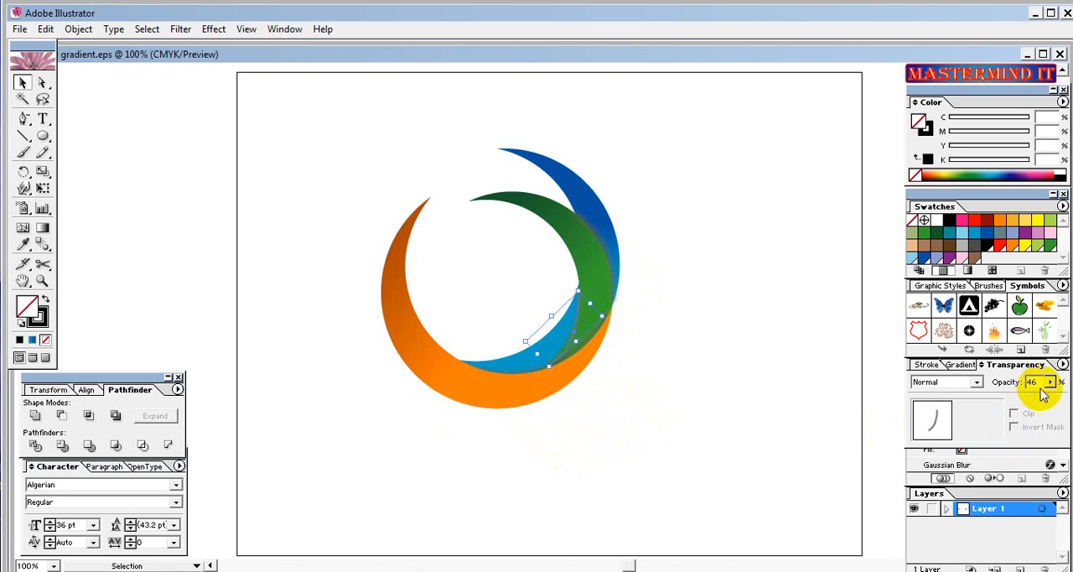
pyautogui.moveTo(1050, 381); pyautogui.dragTo(998, 404)
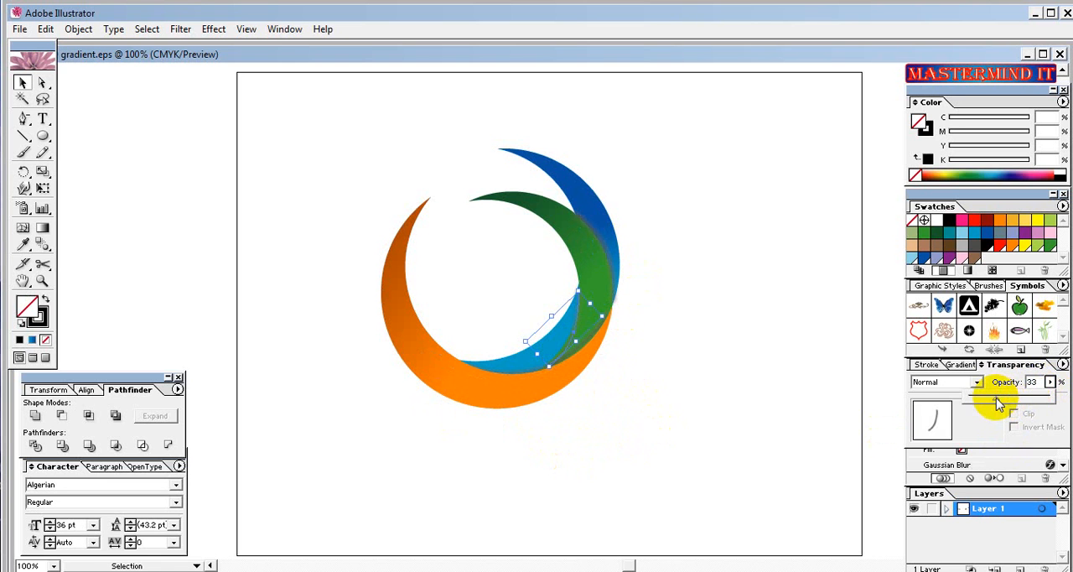
pyautogui.click(695, 458)
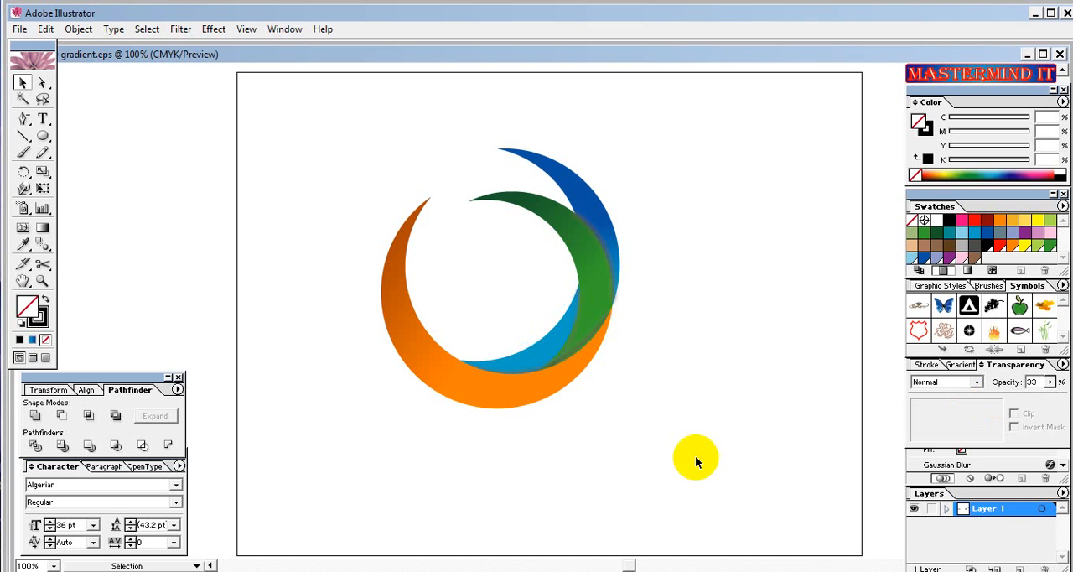
pyautogui.click(574, 354)
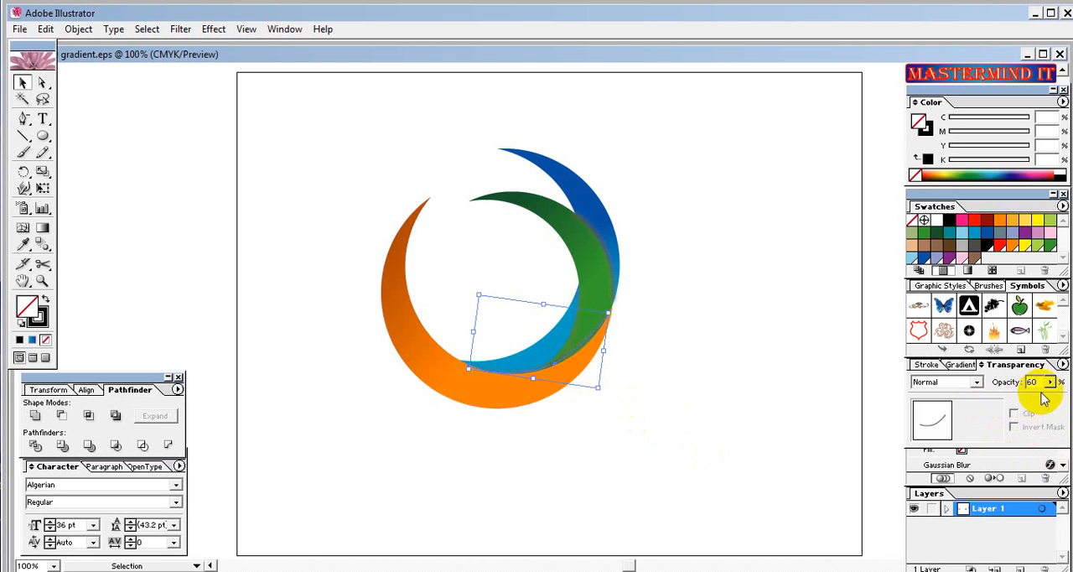
pyautogui.moveTo(1050, 382); pyautogui.dragTo(1006, 402)
pyautogui.click(788, 417)
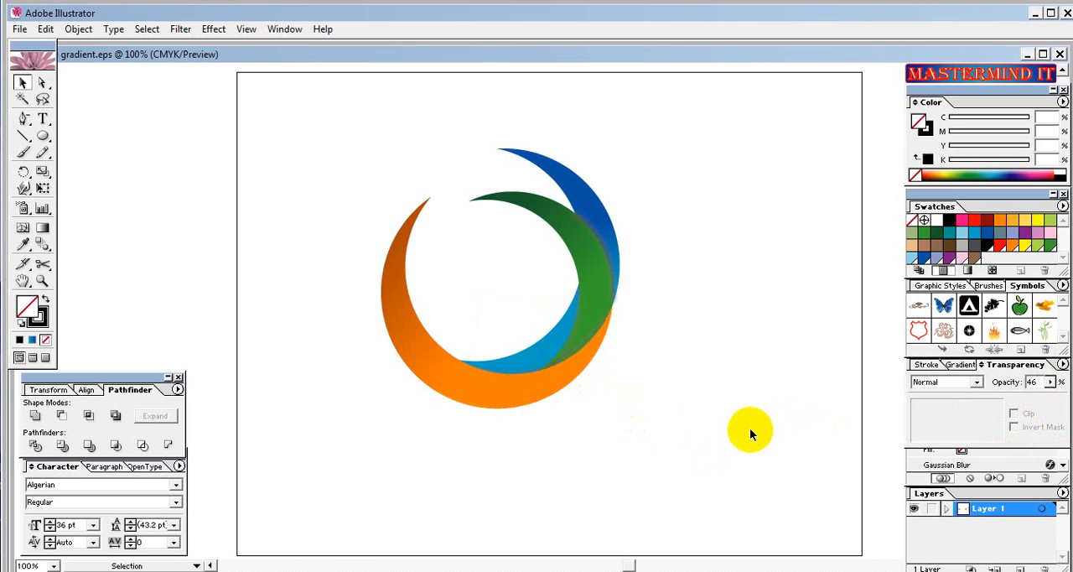
# Rotate the longer shadow stroke along the orange crescent slightly clockwise and deselect it.
pyautogui.click(514, 370)
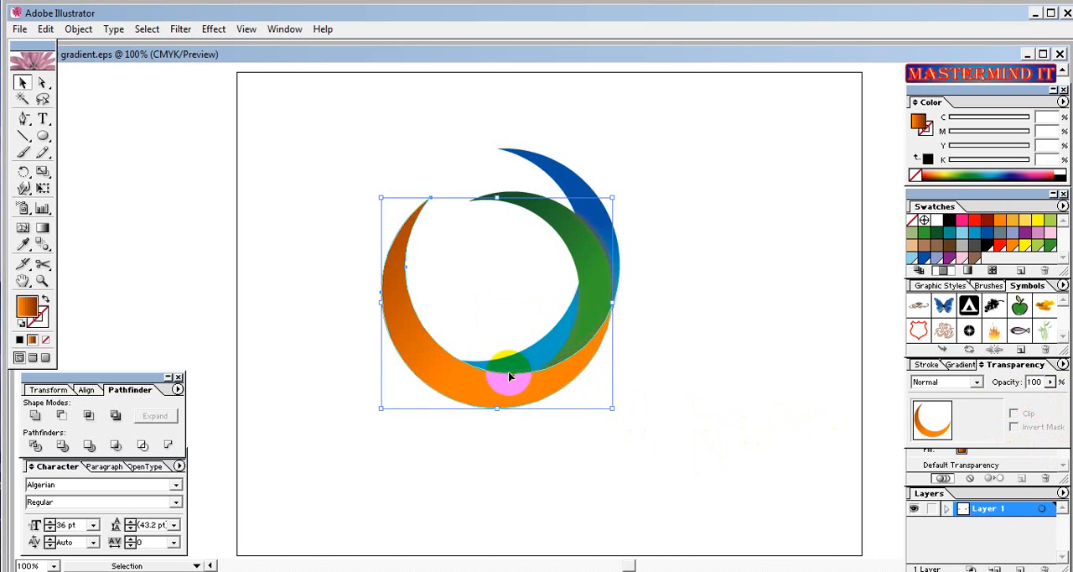
pyautogui.click(509, 368)
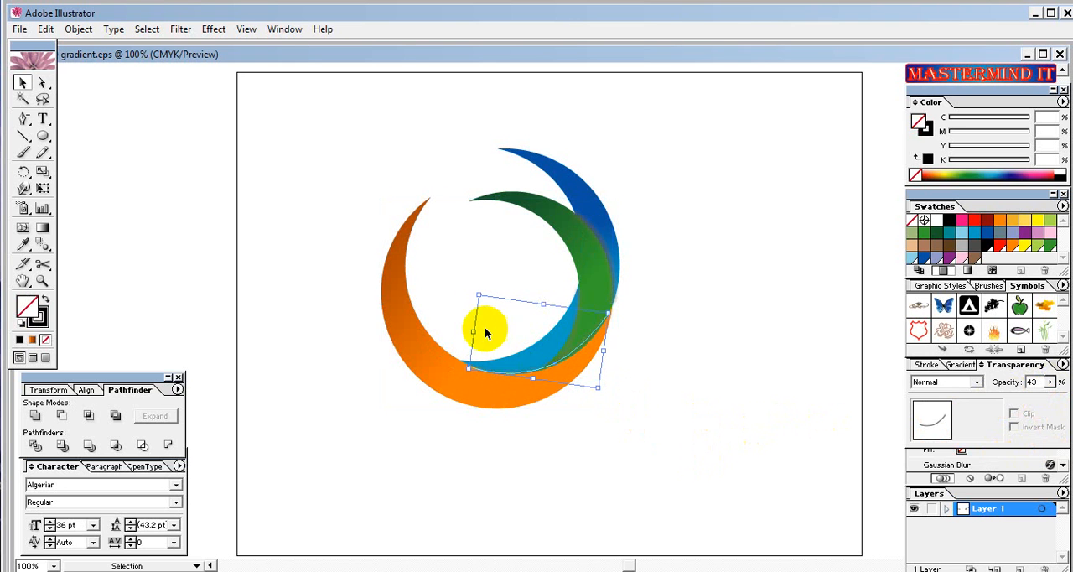
pyautogui.moveTo(600, 392); pyautogui.dragTo(598, 396)
pyautogui.click(627, 403)
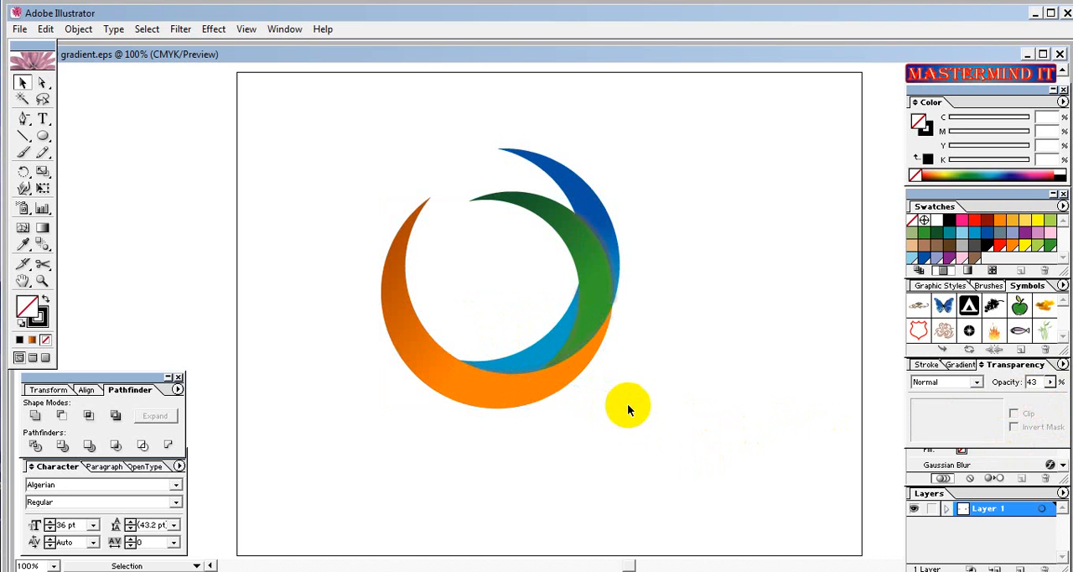
# Resize the green-blue shadow stroke slightly from its lower end to follow the green crescent's edge, and deselect it.
pyautogui.click(619, 305)
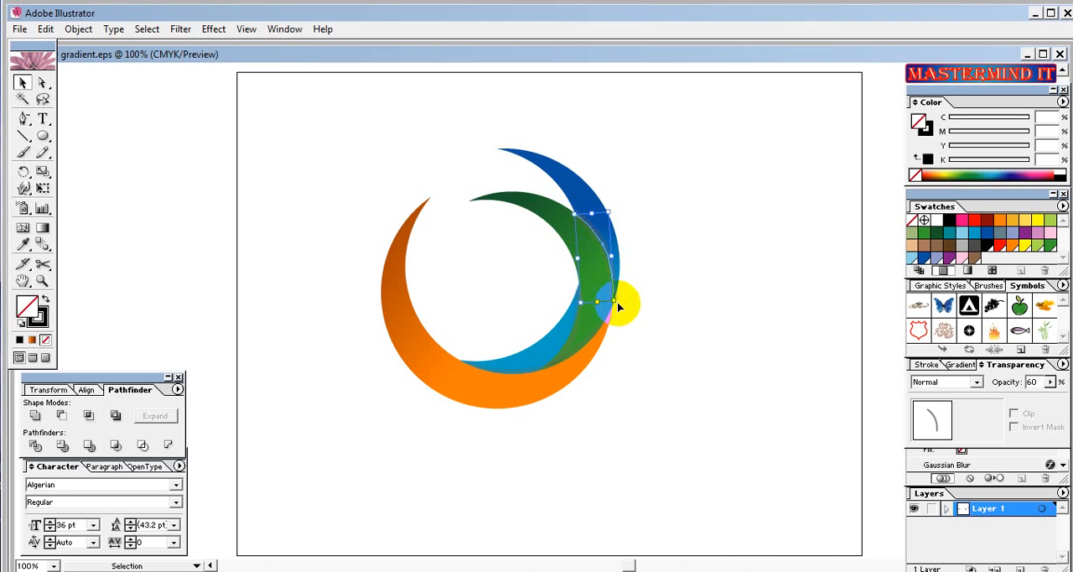
pyautogui.moveTo(613, 300); pyautogui.dragTo(614, 300)
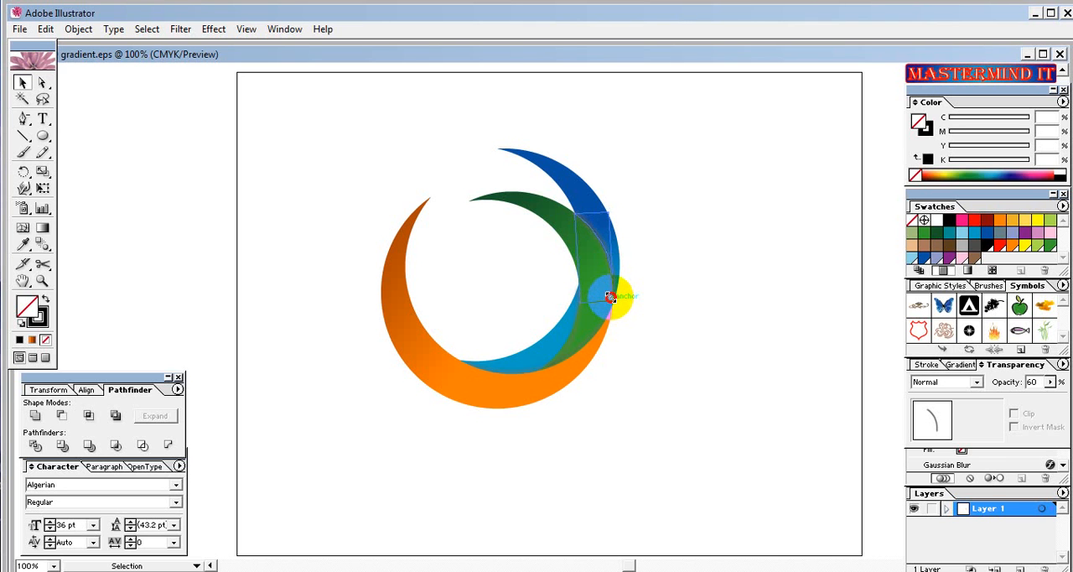
pyautogui.click(650, 329)
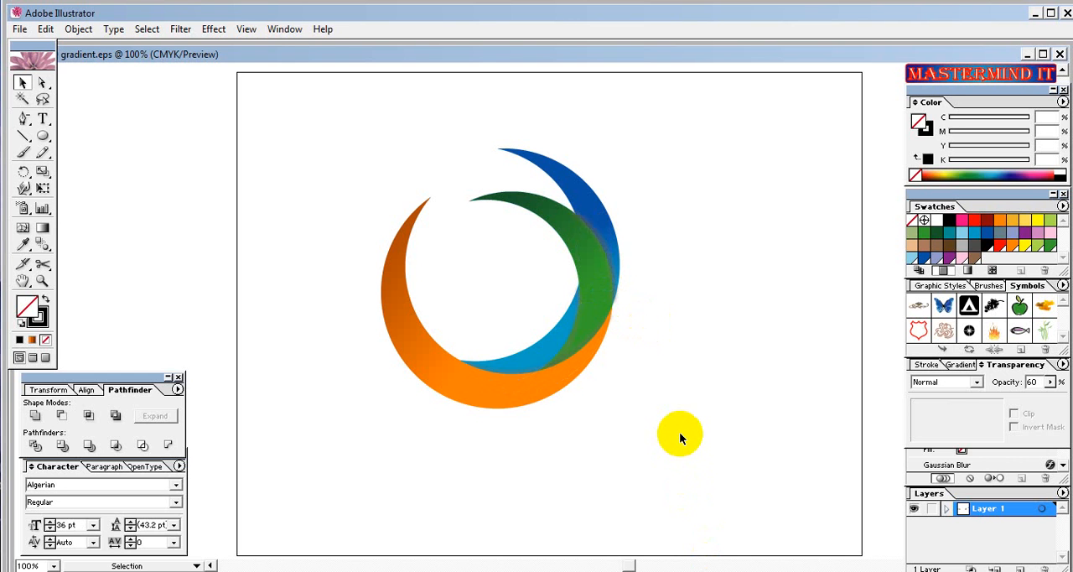
# Select all the crescents and shadow strokes, move the whole logo up and to the left on the artboard, and deselect it.
pyautogui.moveTo(680, 434); pyautogui.dragTo(352, 164)
pyautogui.moveTo(632, 421); pyautogui.dragTo(422, 156)
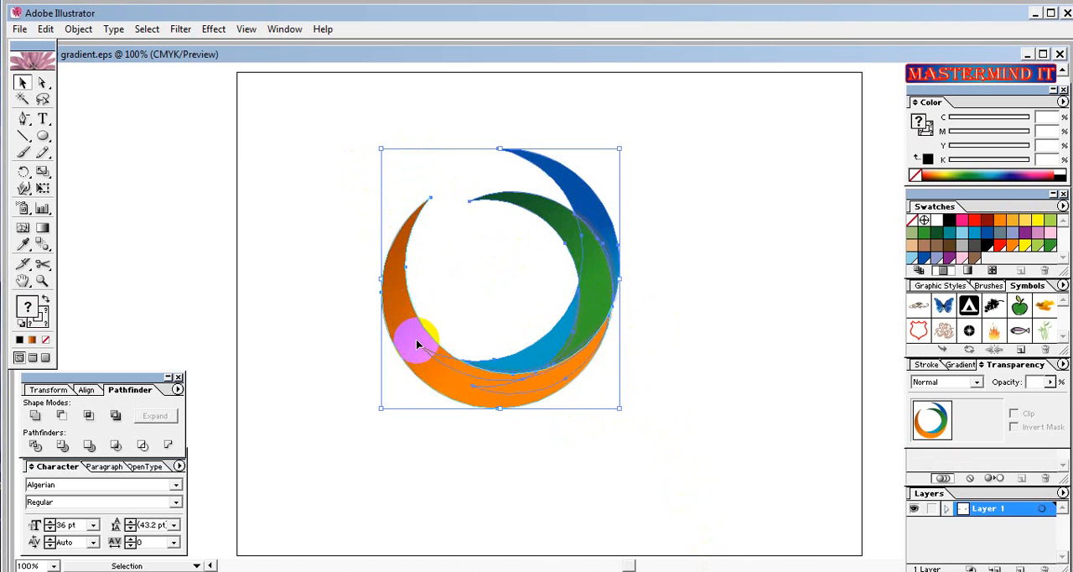
pyautogui.moveTo(417, 344); pyautogui.dragTo(384, 312)
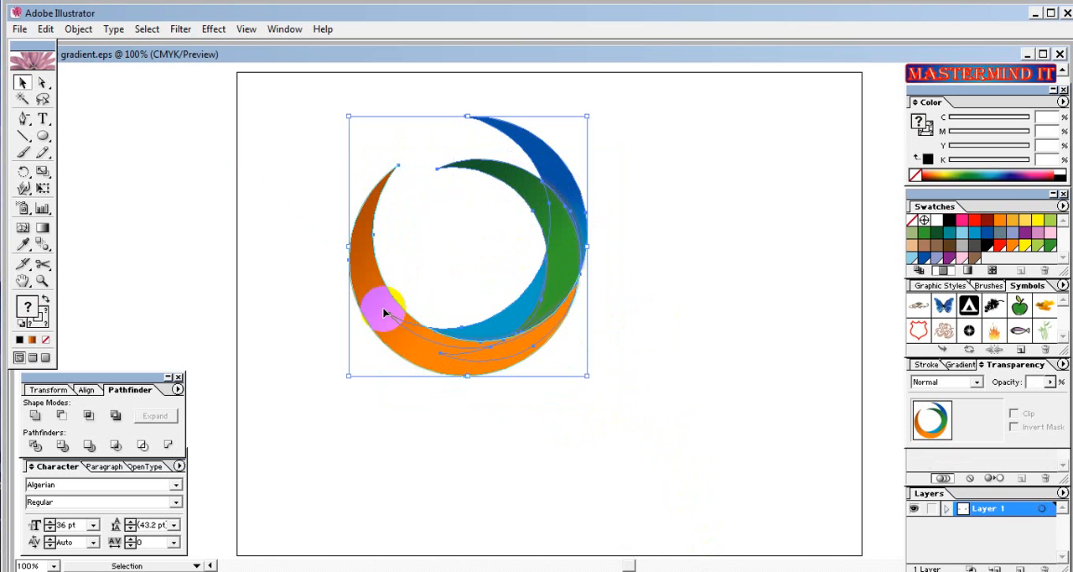
pyautogui.click(632, 390)
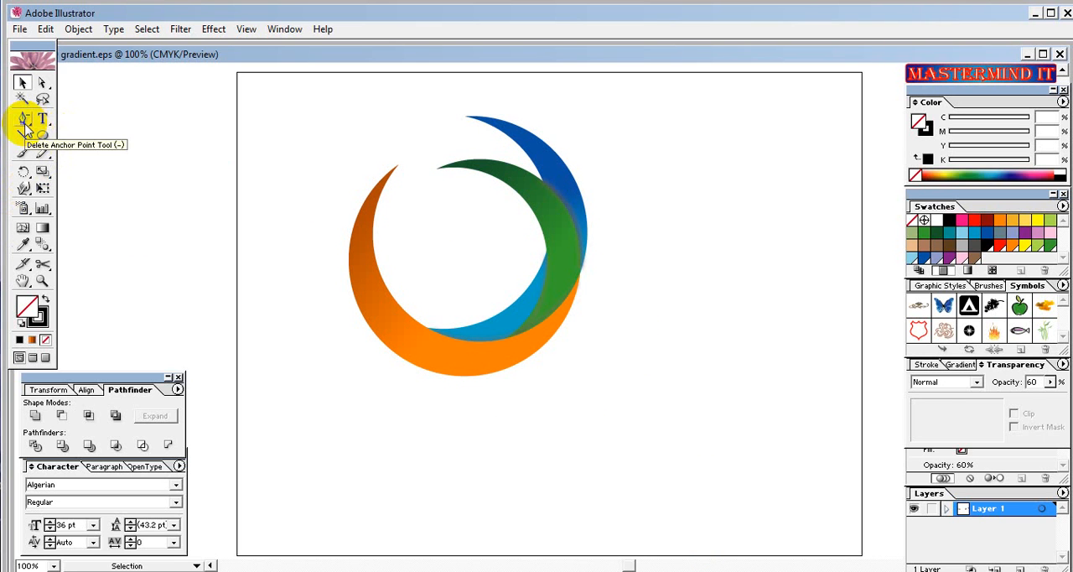
pyautogui.moveTo(25, 127); pyautogui.dragTo(37, 126)
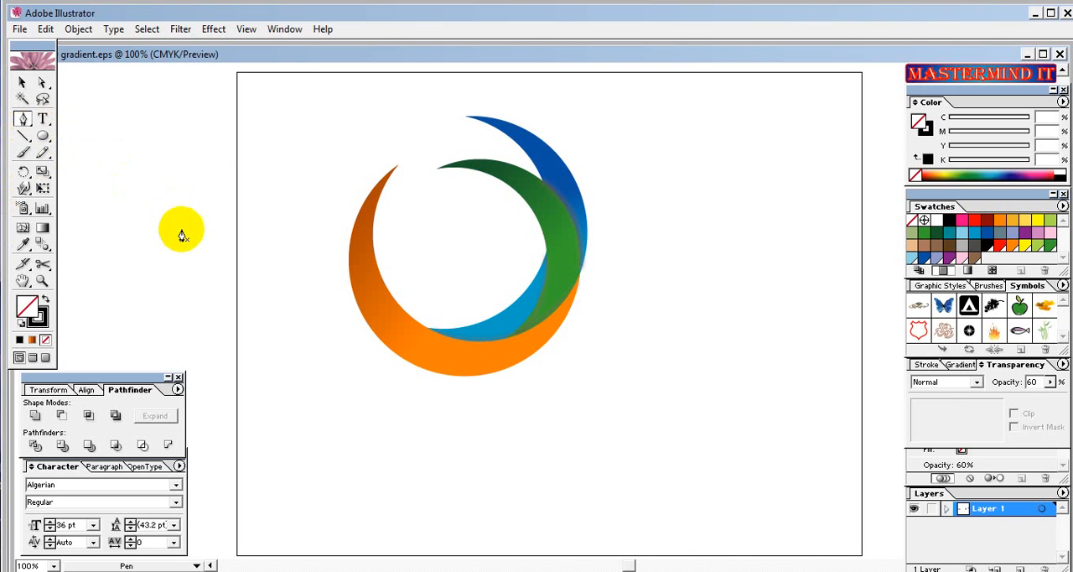
pyautogui.click(388, 320)
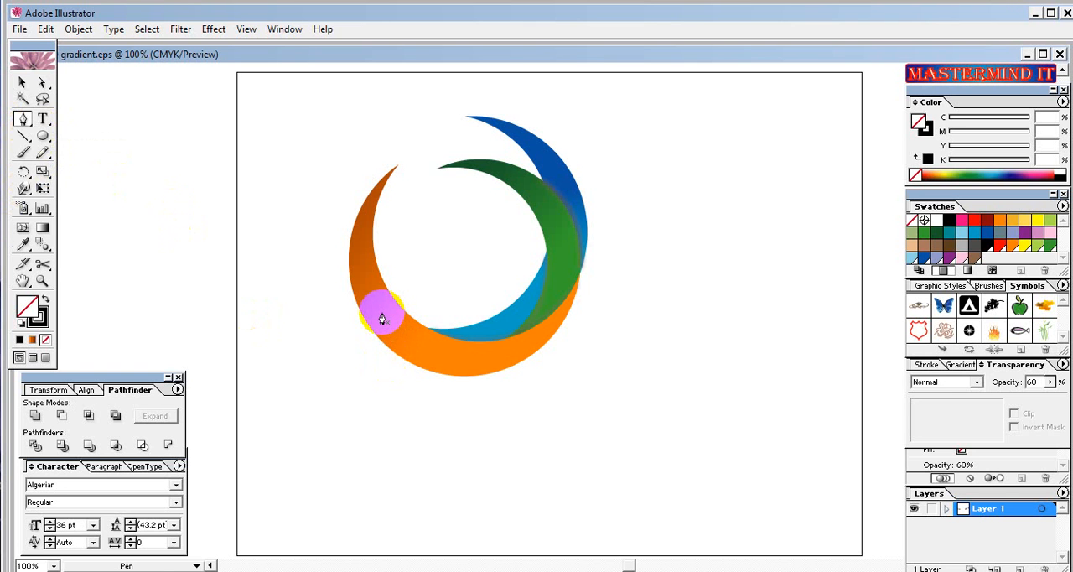
pyautogui.click(382, 311)
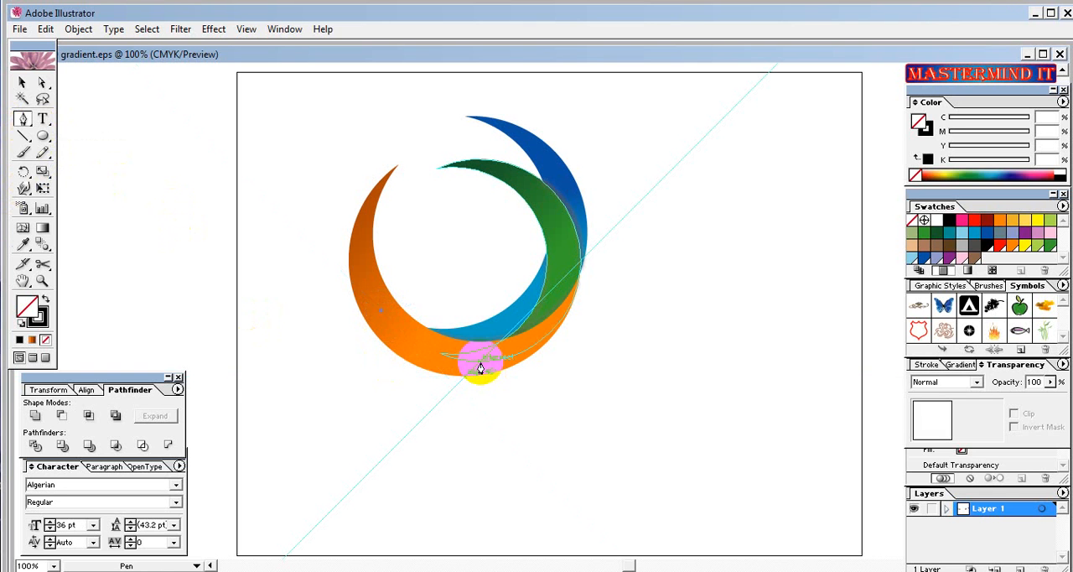
pyautogui.moveTo(481, 362)
pyautogui.mouseDown()
pyautogui.moveTo(522, 367)
pyautogui.moveTo(539, 348)
pyautogui.mouseUp()
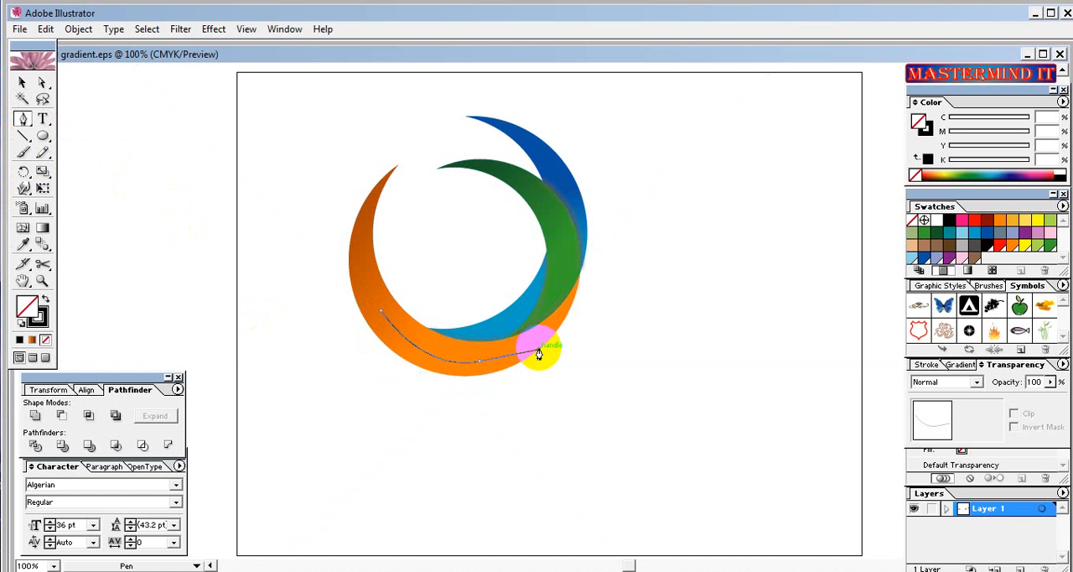
pyautogui.click(481, 366)
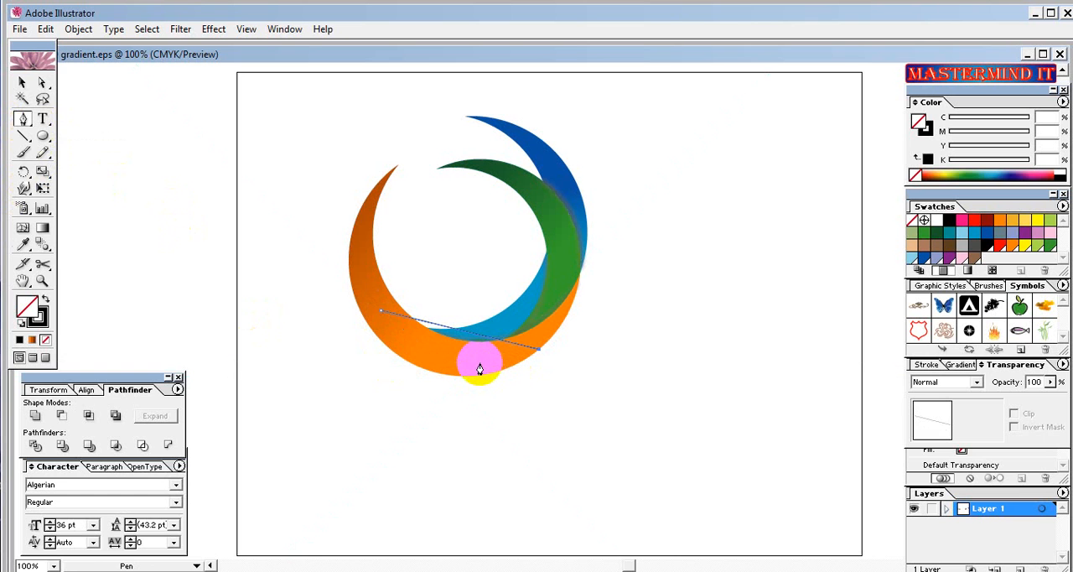
pyautogui.press('ctrl')
pyautogui.hotkey('ctrl', 'z')
pyautogui.hotkey('ctrl', 'z')
pyautogui.hotkey('ctrl', 'z')
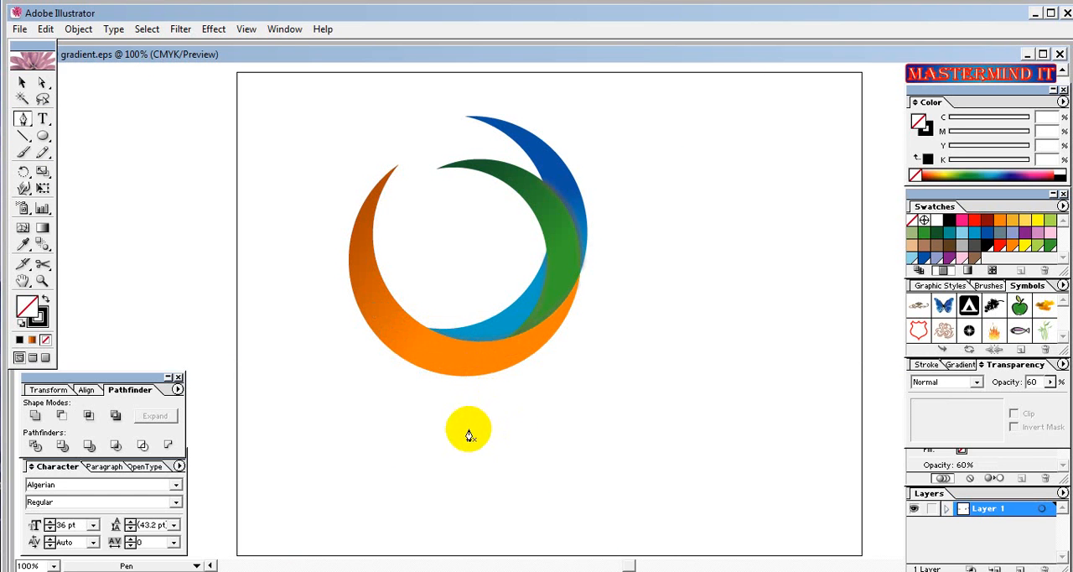
pyautogui.click(476, 408)
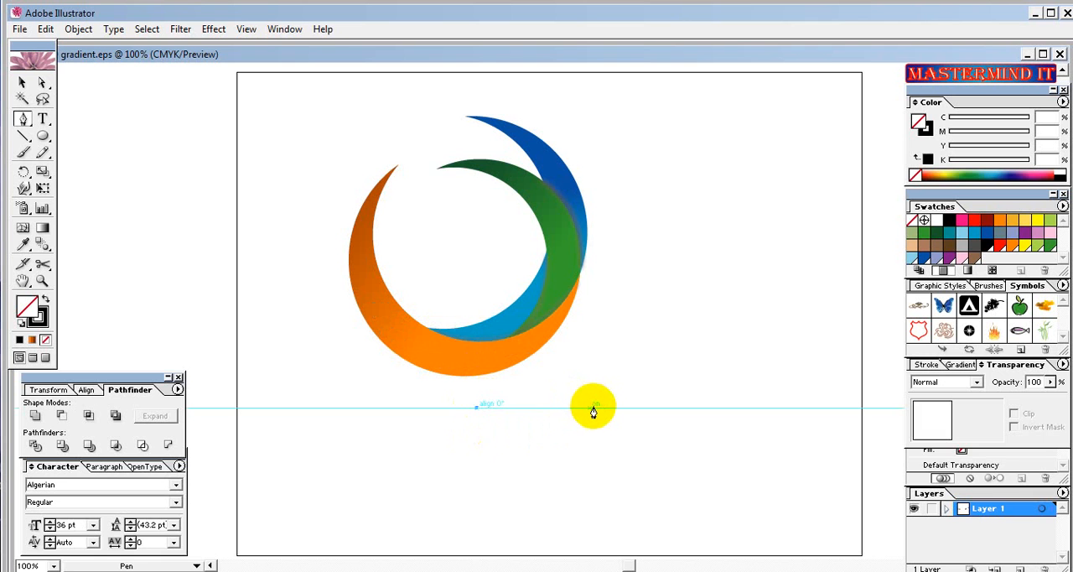
pyautogui.moveTo(594, 408); pyautogui.dragTo(657, 367)
pyautogui.click(659, 367)
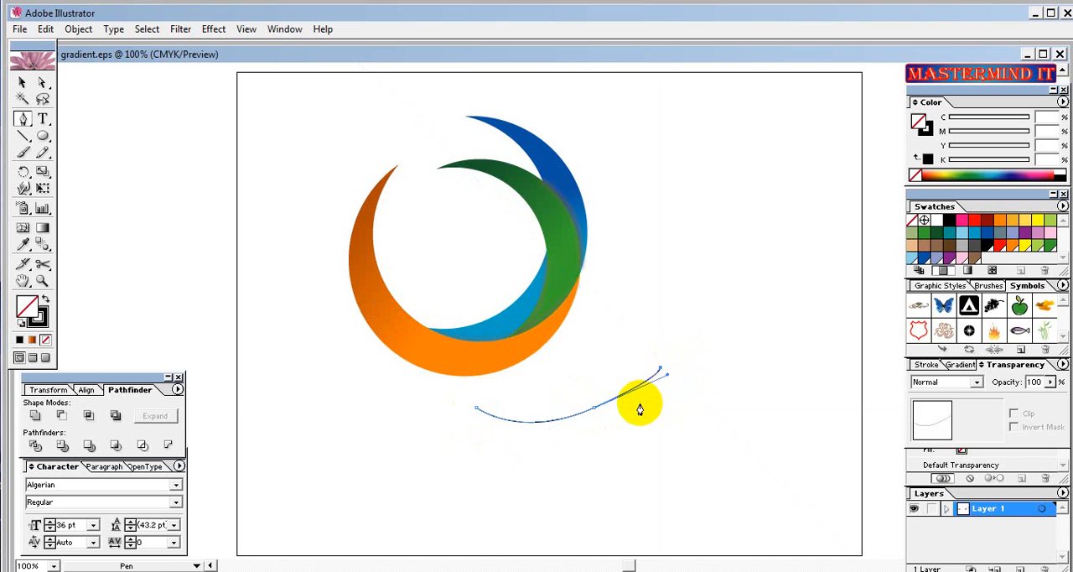
pyautogui.click(595, 410)
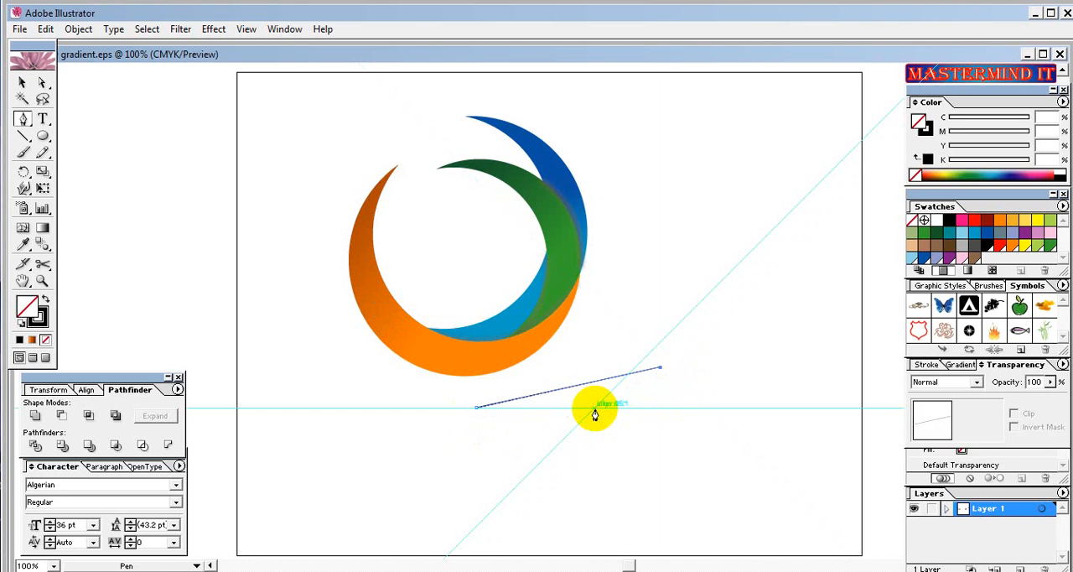
pyautogui.hotkey('ctrl', 'z')
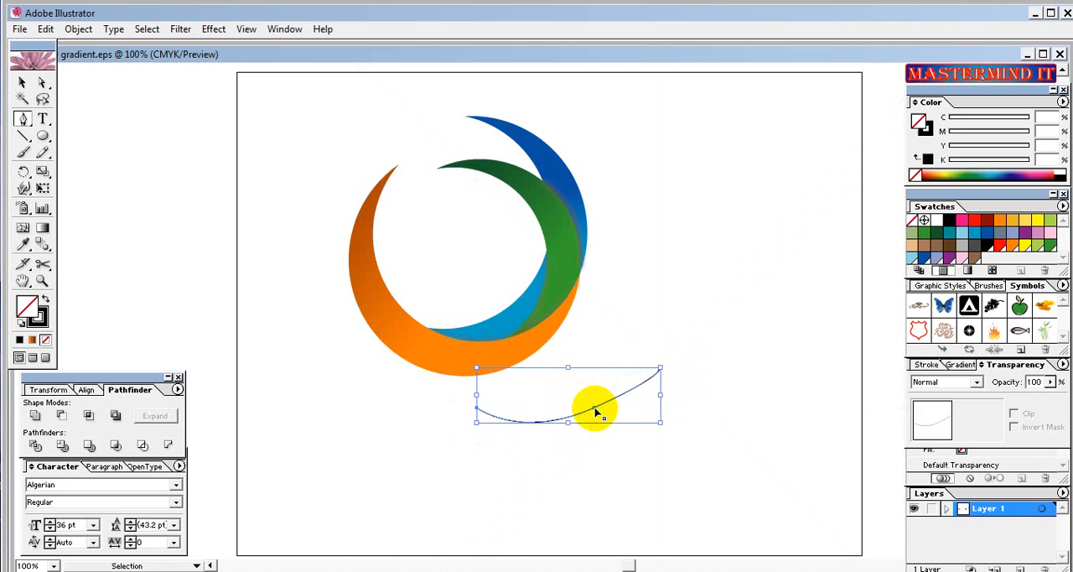
pyautogui.hotkey('ctrl', 'z')
pyautogui.hotkey('ctrl', 'z')
pyautogui.press('z')
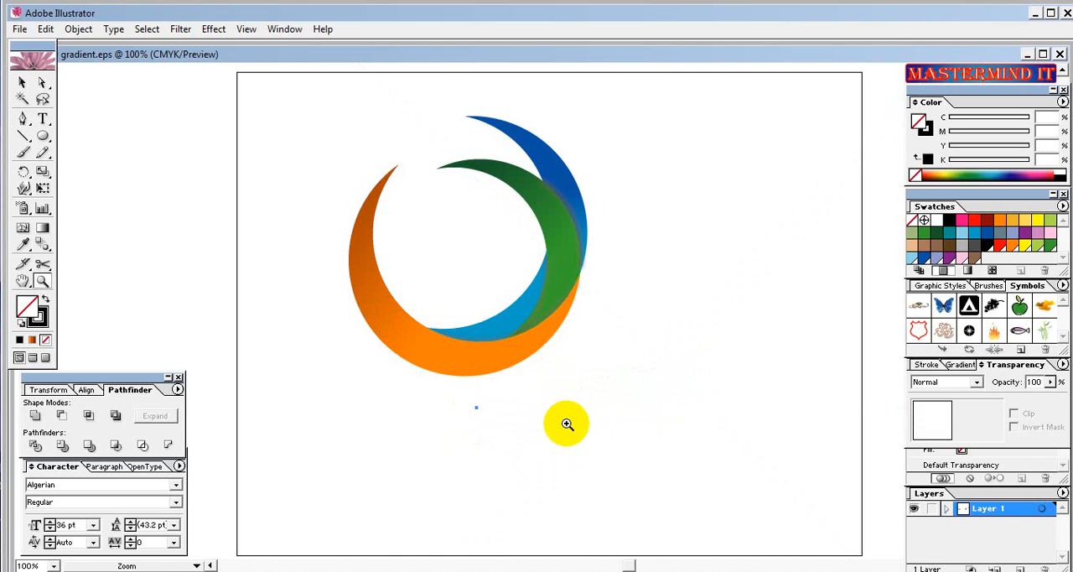
# Clear the current selection and turn off Smart Guides.
pyautogui.click(22, 82)
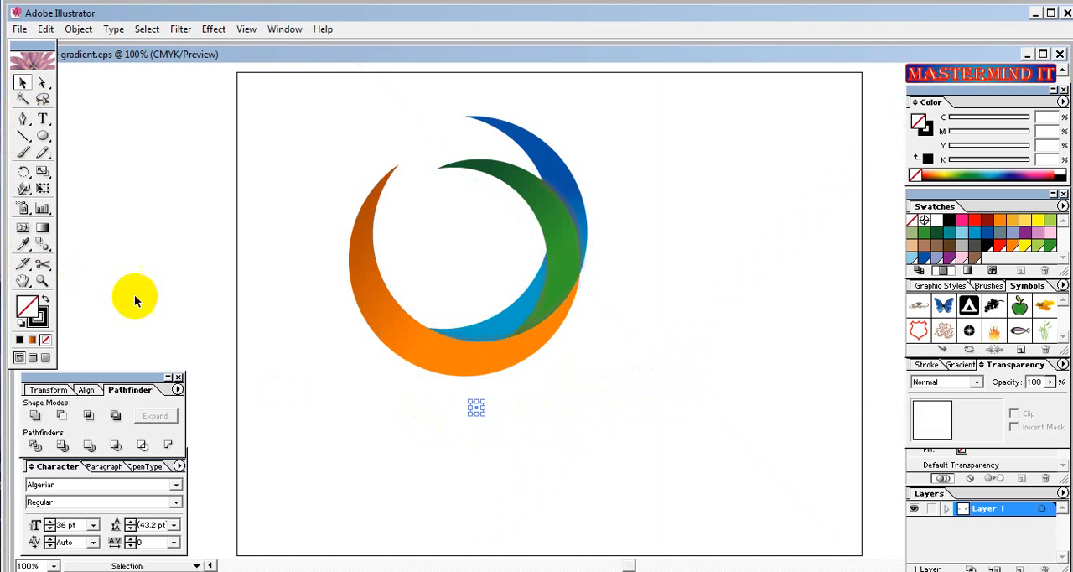
pyautogui.click(316, 429)
pyautogui.click(422, 332)
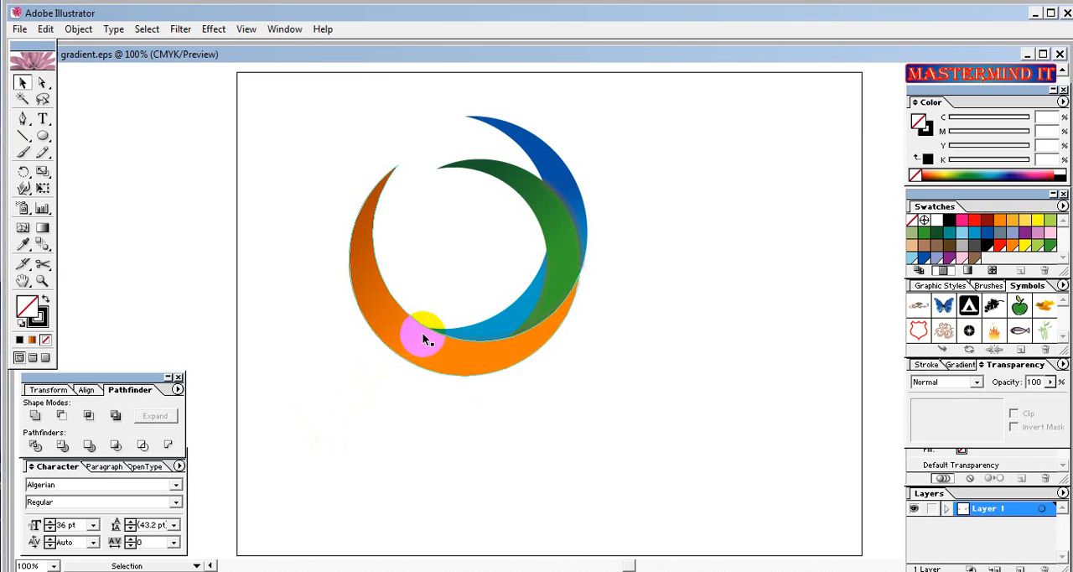
pyautogui.click(318, 226)
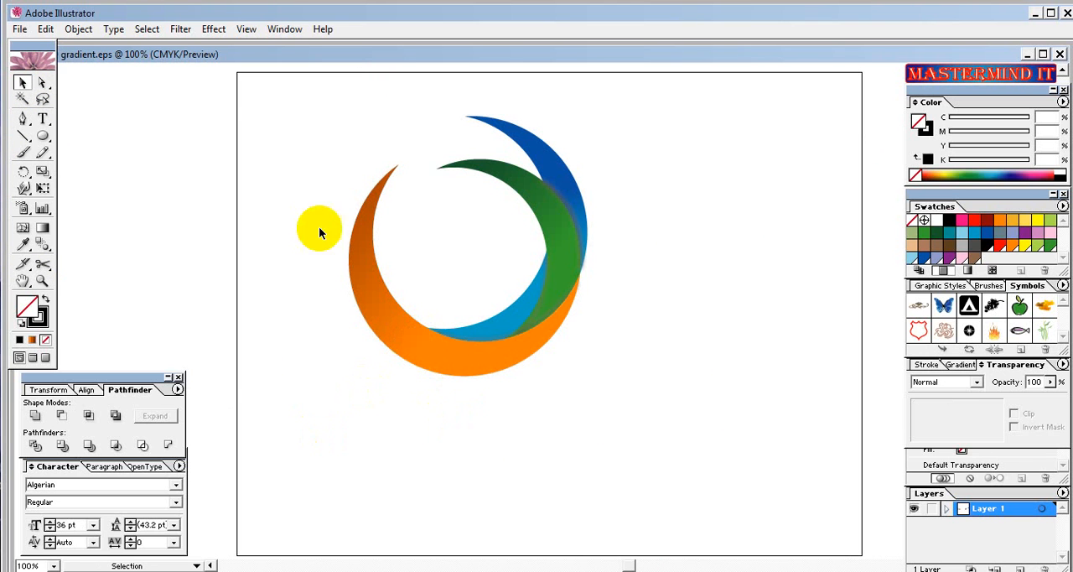
pyautogui.click(277, 30)
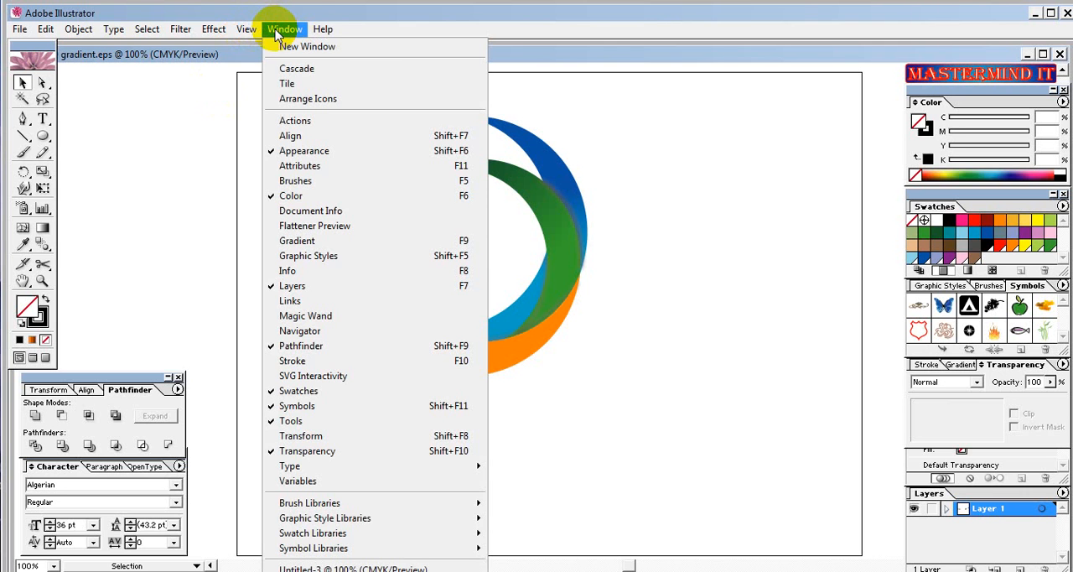
pyautogui.moveTo(257, 35)
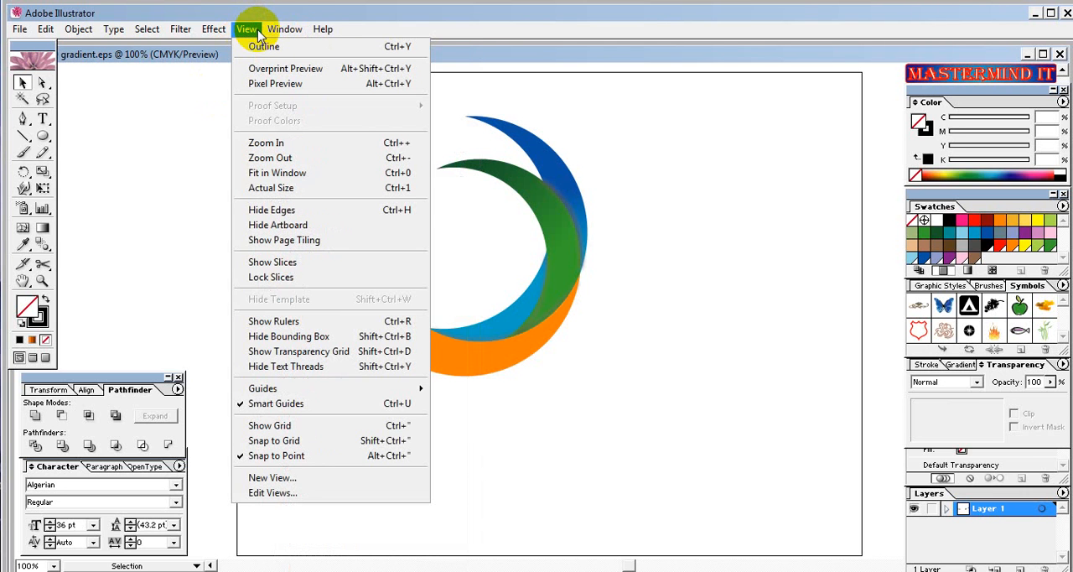
pyautogui.moveTo(286, 391)
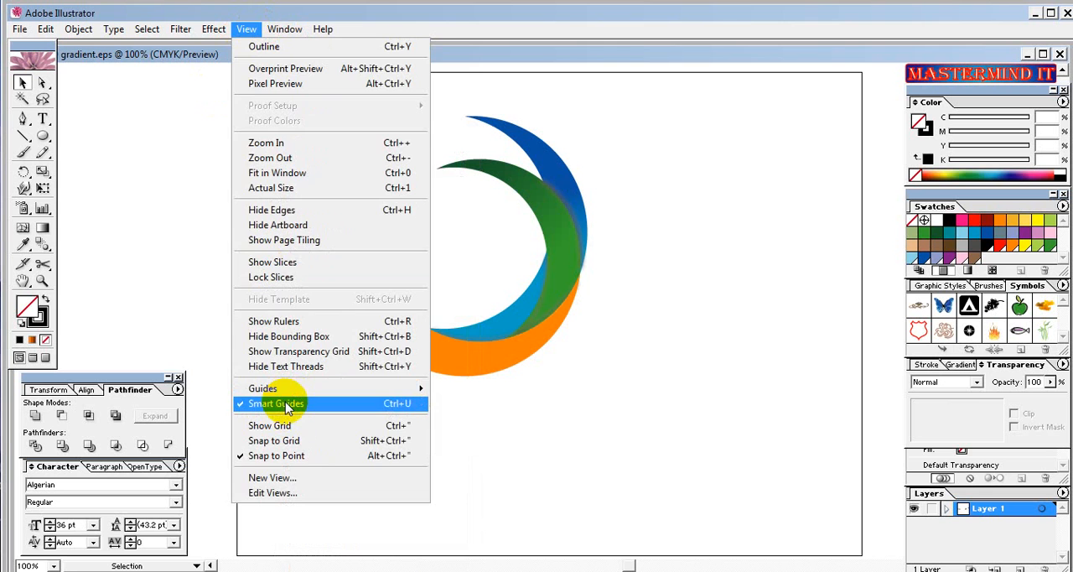
pyautogui.click(286, 406)
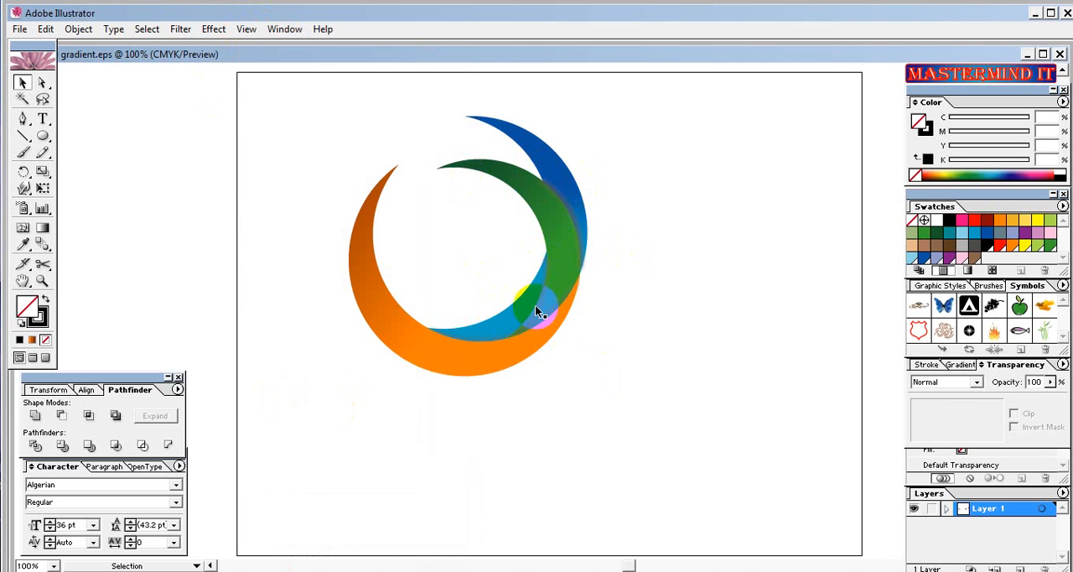
pyautogui.click(405, 333)
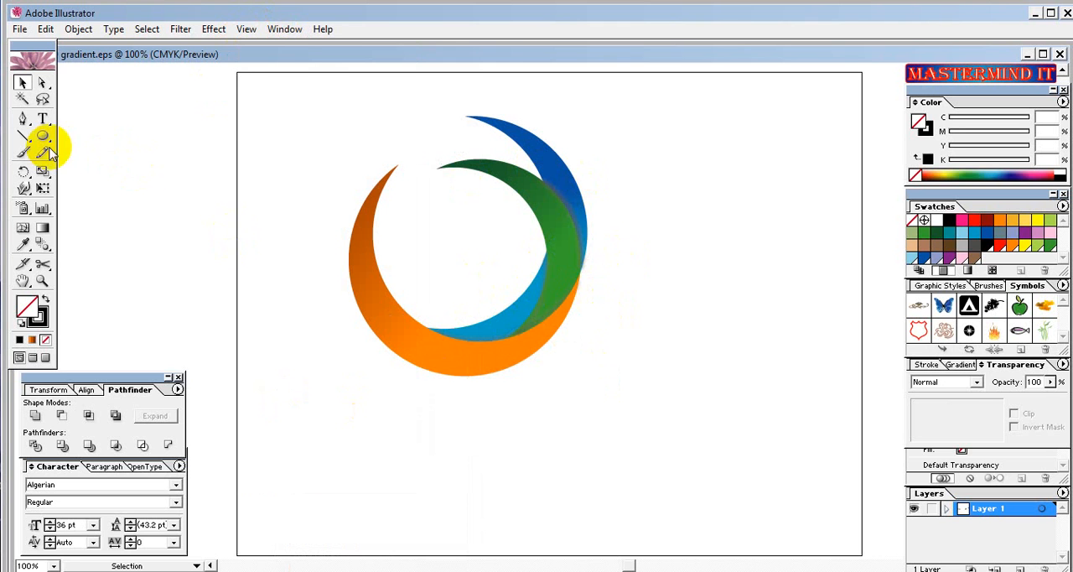
pyautogui.click(23, 118)
pyautogui.click(311, 395)
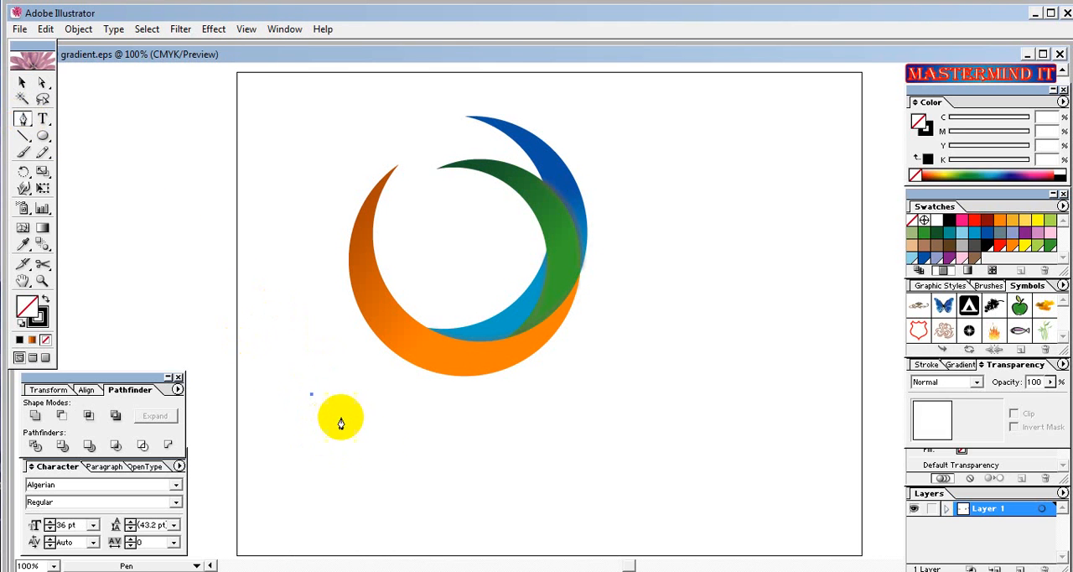
pyautogui.moveTo(437, 409)
pyautogui.mouseDown()
pyautogui.moveTo(539, 391)
pyautogui.moveTo(532, 379)
pyautogui.moveTo(541, 390)
pyautogui.mouseUp()
pyautogui.press('ctrl')
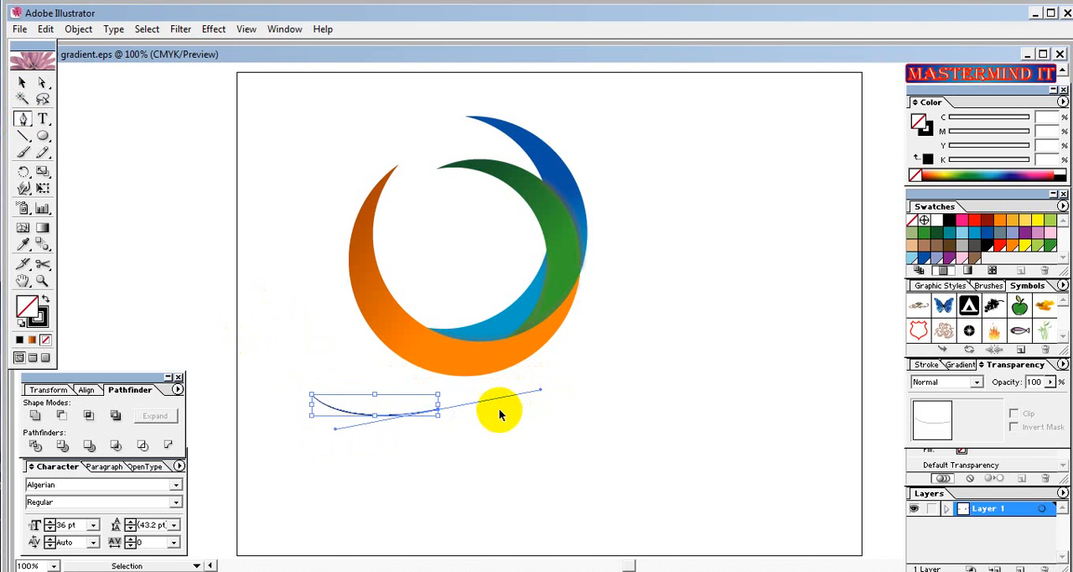
pyautogui.hotkey('ctrl', 'z')
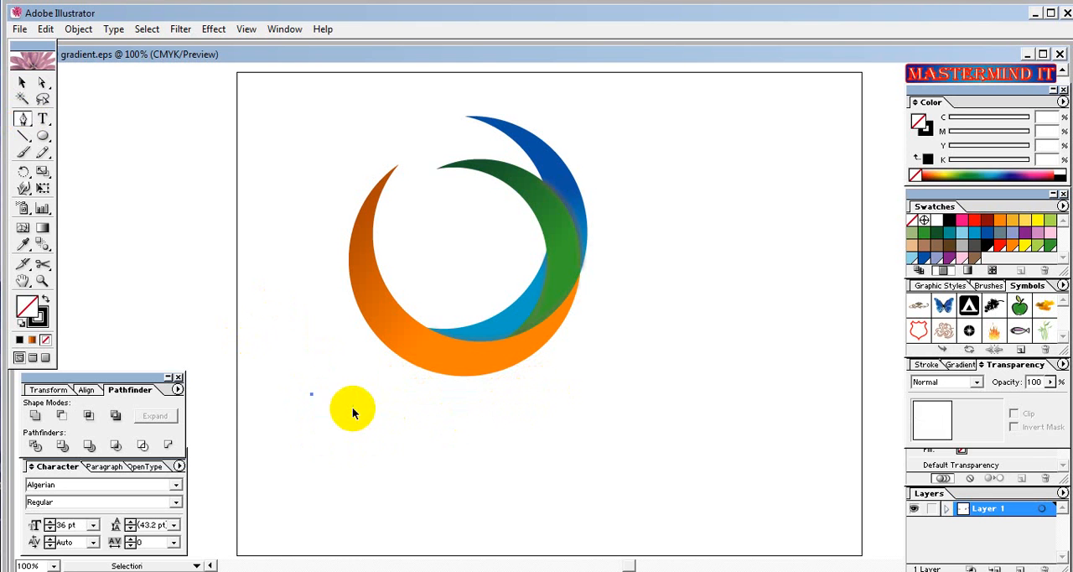
pyautogui.hotkey('ctrl', 'z')
# Draw a thin closed crescent with two curved segments below the logo using the Pen tool, and deselect it.
pyautogui.click(315, 399)
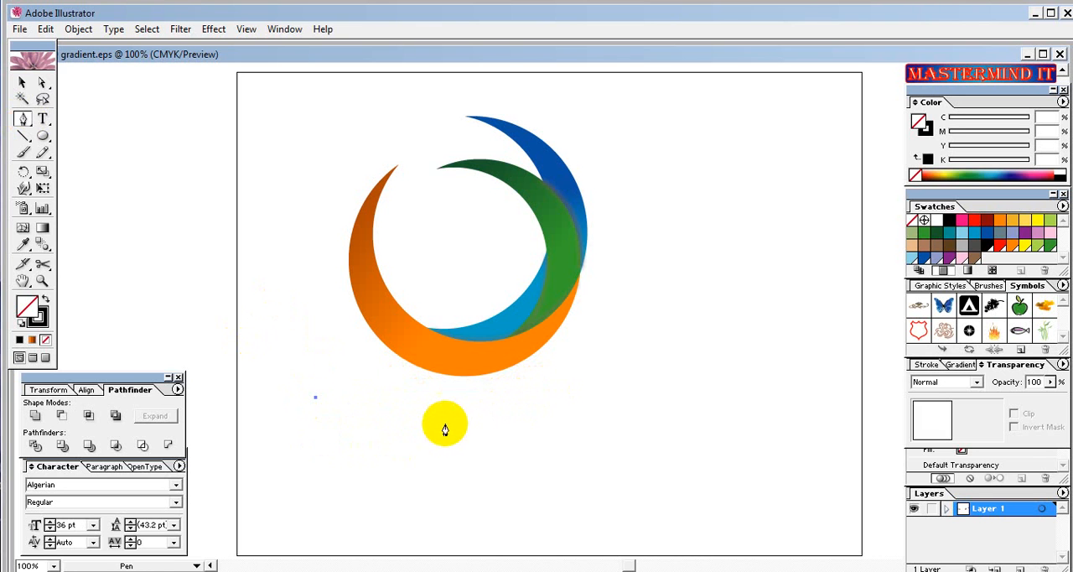
pyautogui.moveTo(451, 413); pyautogui.dragTo(530, 386)
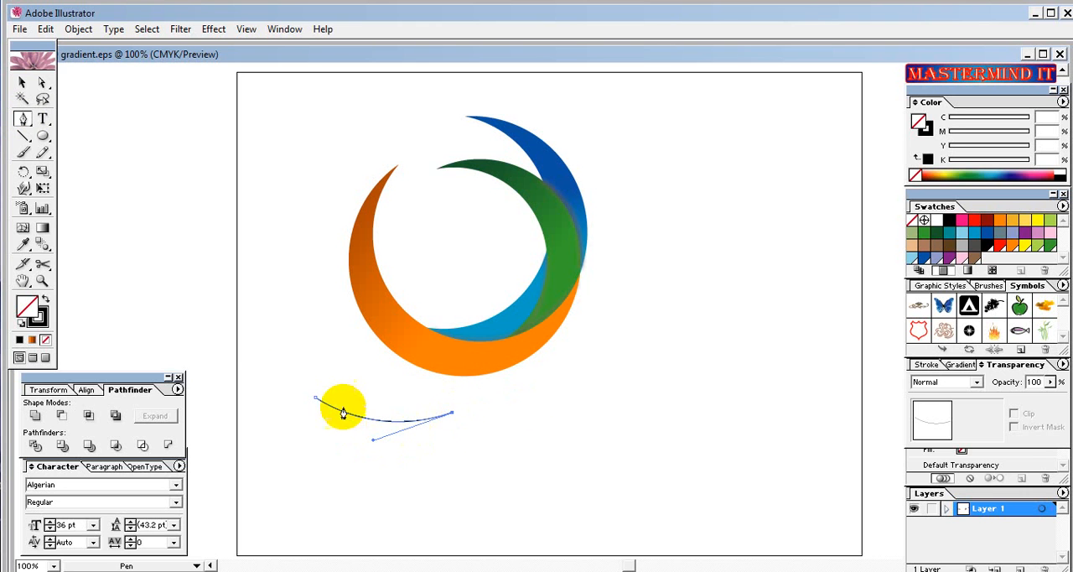
pyautogui.click(316, 399)
pyautogui.moveTo(316, 398); pyautogui.dragTo(246, 364)
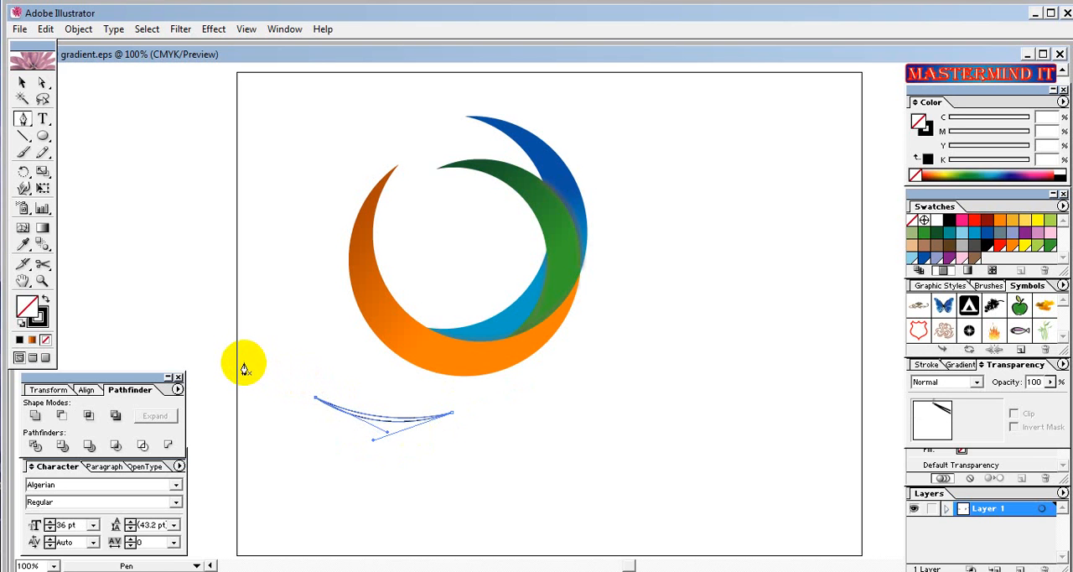
pyautogui.keyDown('ctrl'); pyautogui.click(246, 363); pyautogui.keyUp('ctrl')
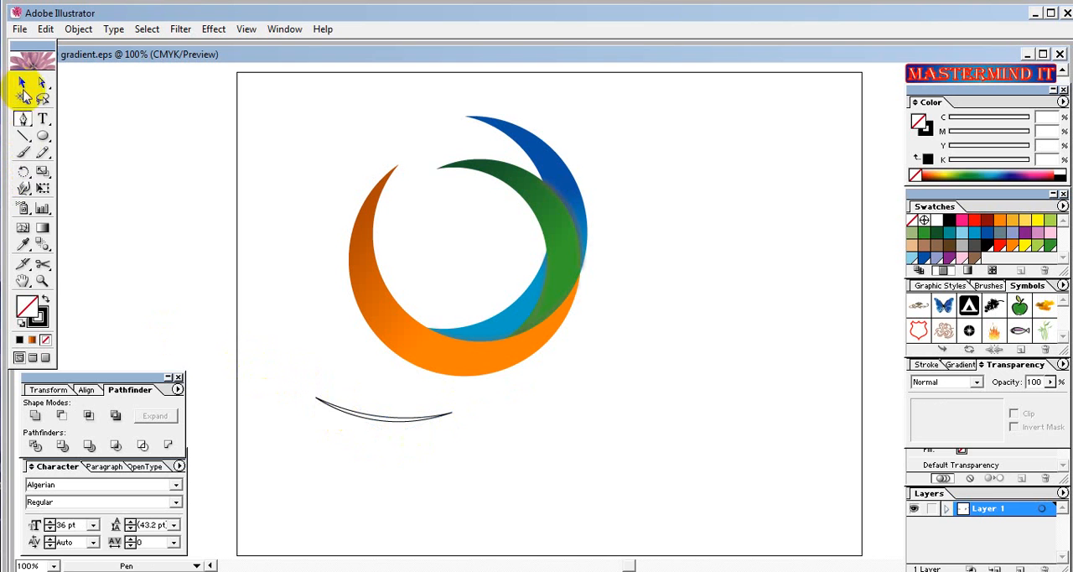
# Give the thin crescent a white fill and no stroke, and place it on the lower part of the orange crescent.
pyautogui.click(22, 81)
pyautogui.click(352, 415)
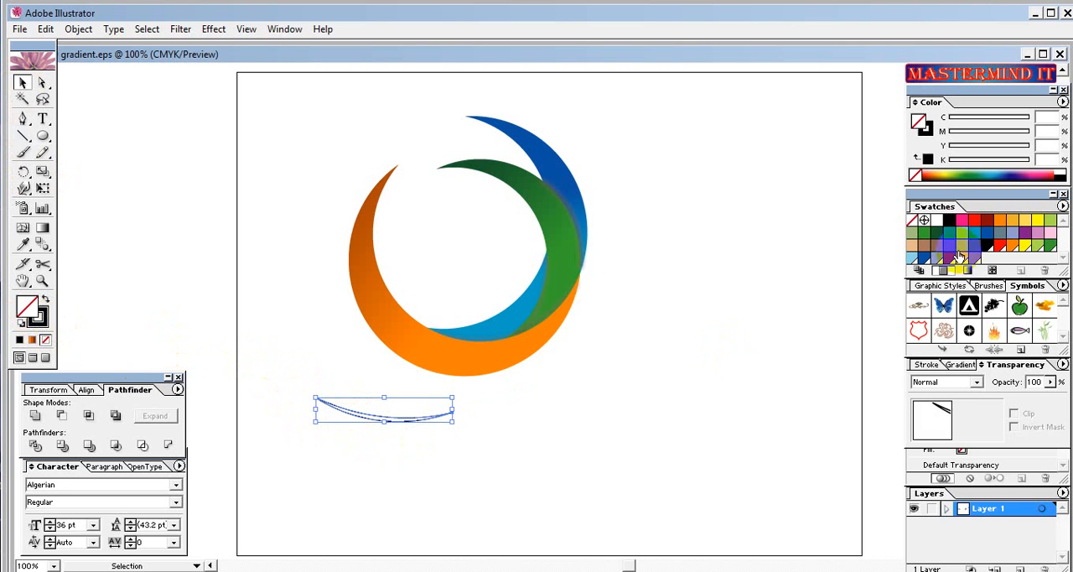
pyautogui.click(937, 221)
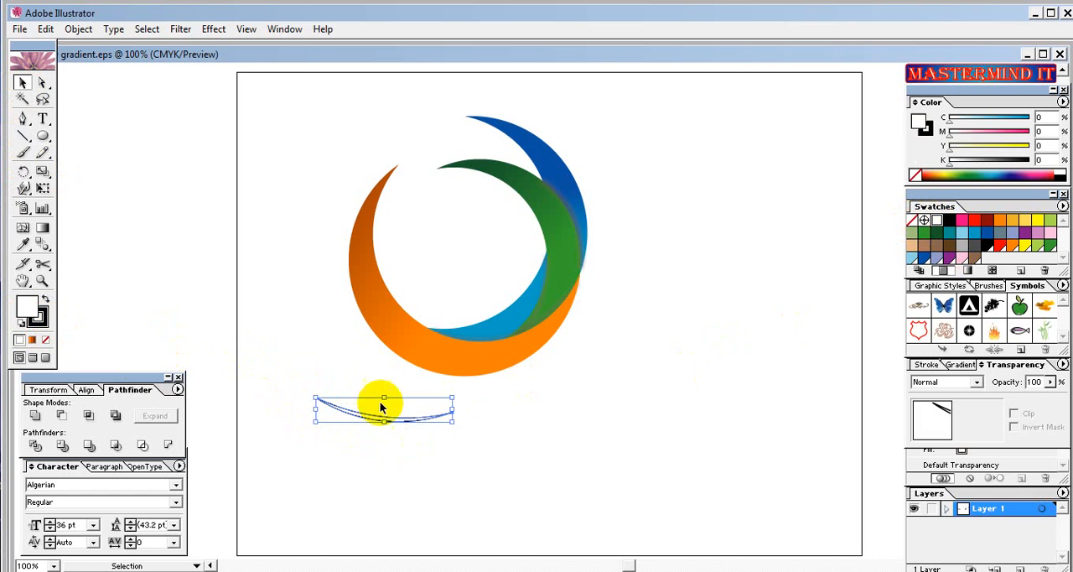
pyautogui.moveTo(369, 421); pyautogui.dragTo(429, 354)
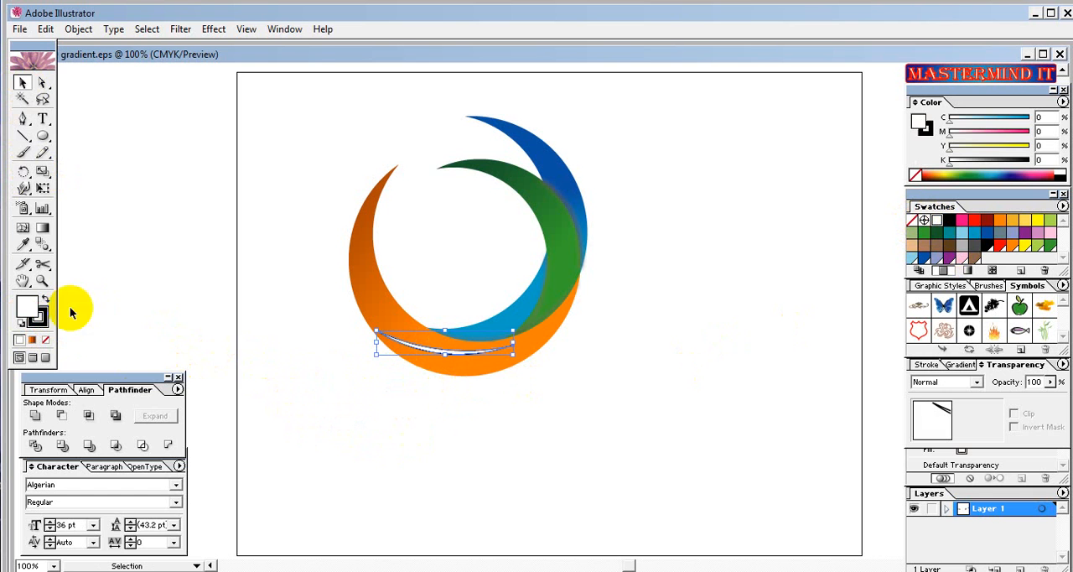
pyautogui.click(45, 339)
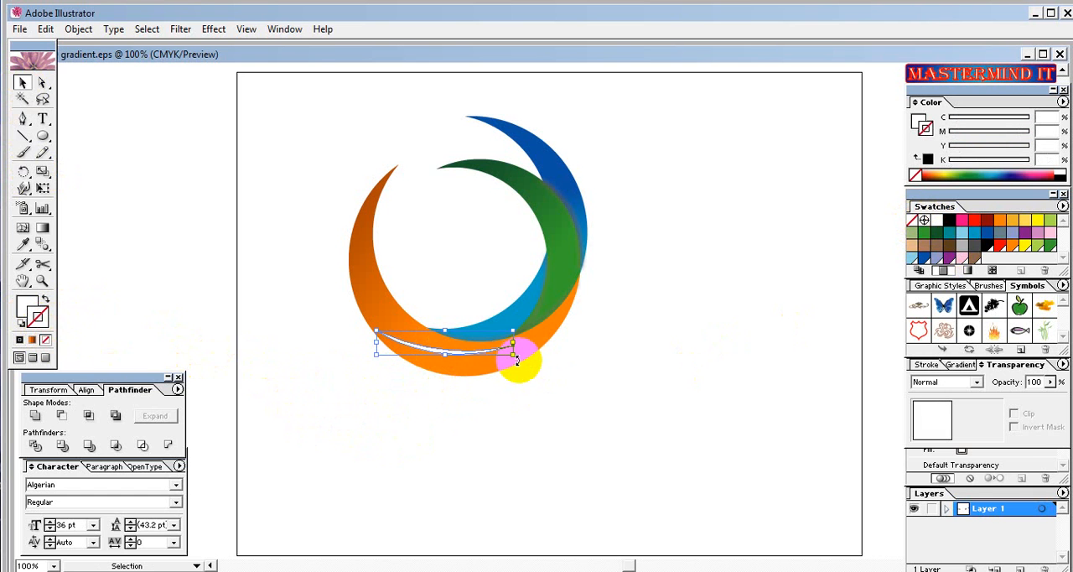
# Rotate the white highlight clockwise, then nudge it down and shorten it slightly to follow the orange crescent's curve, and deselect it.
pyautogui.moveTo(520, 366); pyautogui.dragTo(517, 385)
pyautogui.click(518, 385)
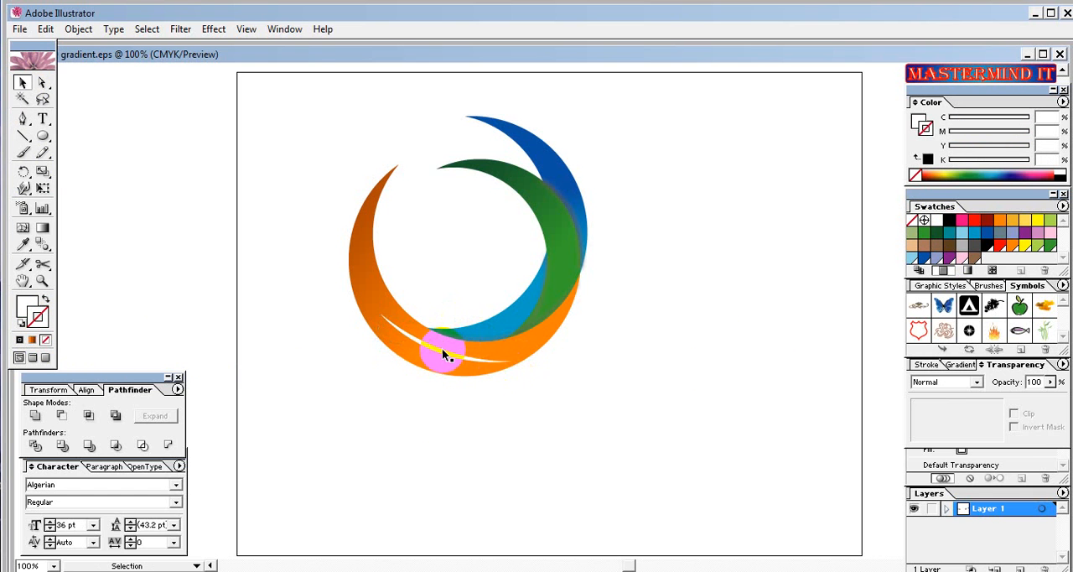
pyautogui.moveTo(438, 353); pyautogui.dragTo(440, 360)
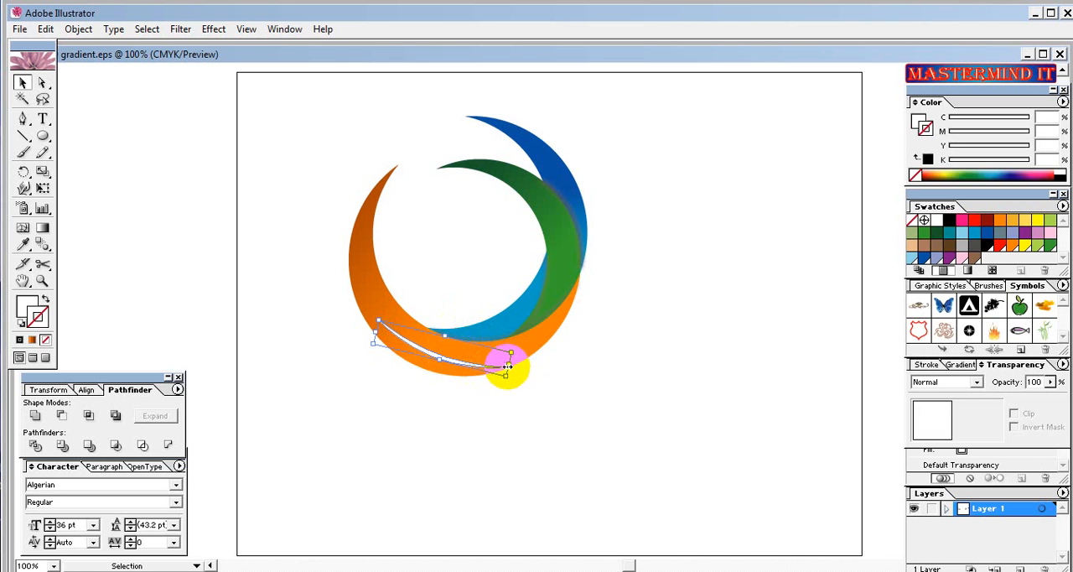
pyautogui.moveTo(507, 367); pyautogui.dragTo(499, 363)
pyautogui.click(496, 361)
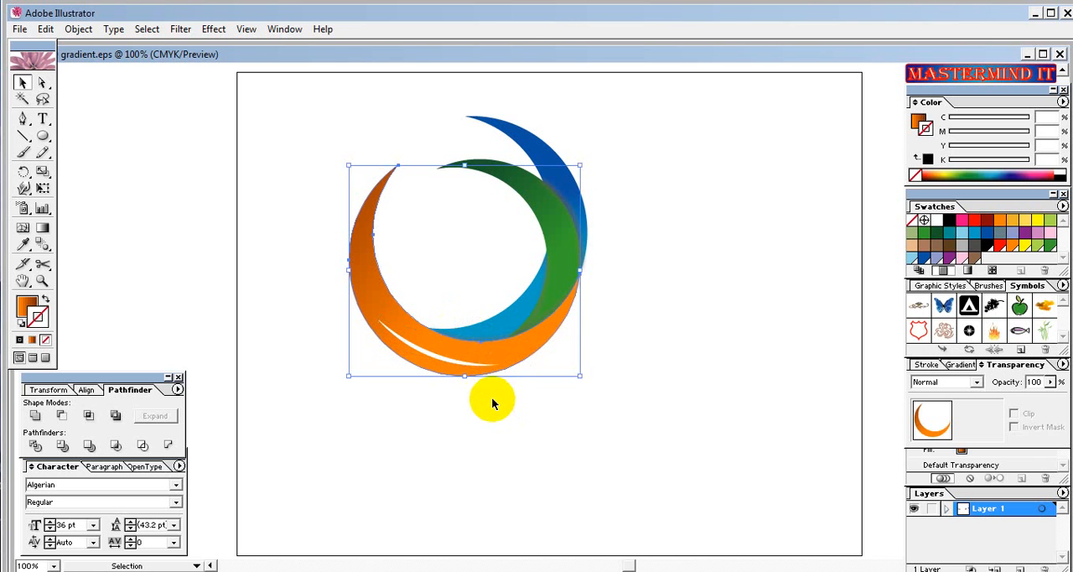
pyautogui.click(492, 404)
# Select the white highlight on the orange crescent and rotate it very slightly clockwise.
pyautogui.click(427, 355)
pyautogui.click(439, 352)
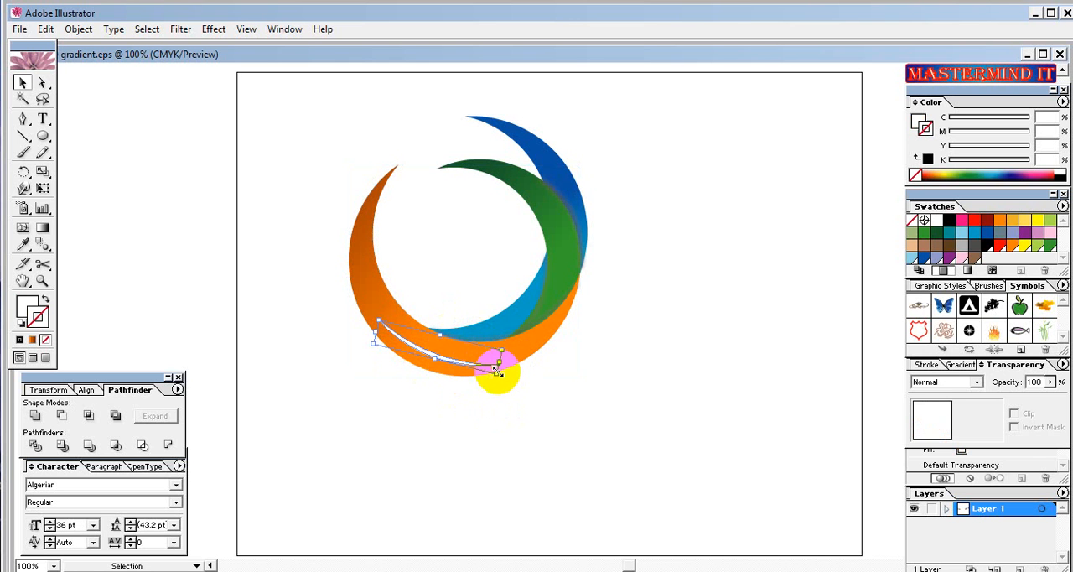
pyautogui.moveTo(501, 366); pyautogui.dragTo(500, 369)
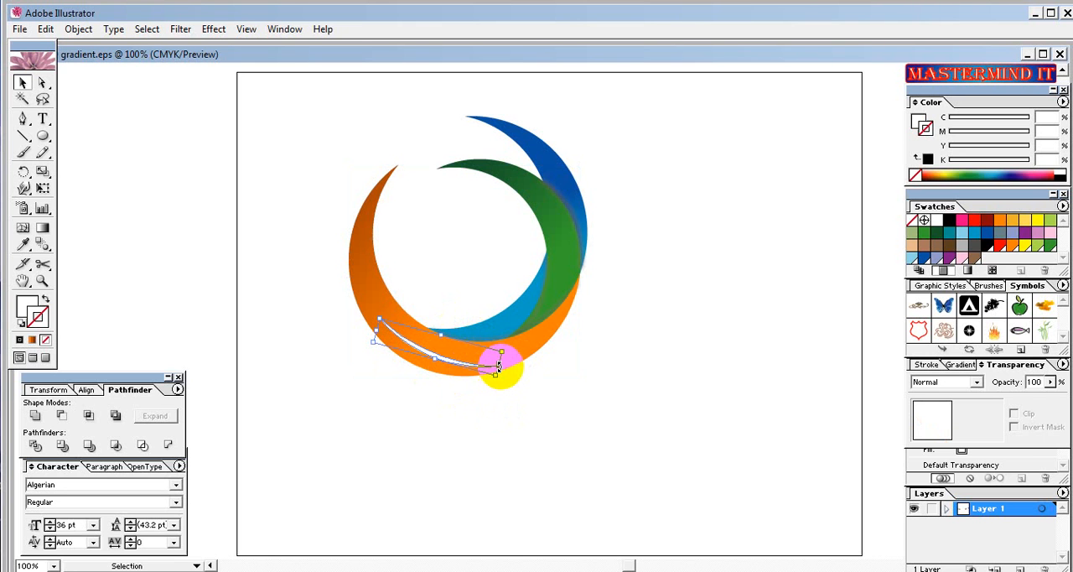
# Set the white highlight on the orange crescent to 38% opacity and stretch it slightly taller toward the crescent's inner edge.
pyautogui.click(503, 377)
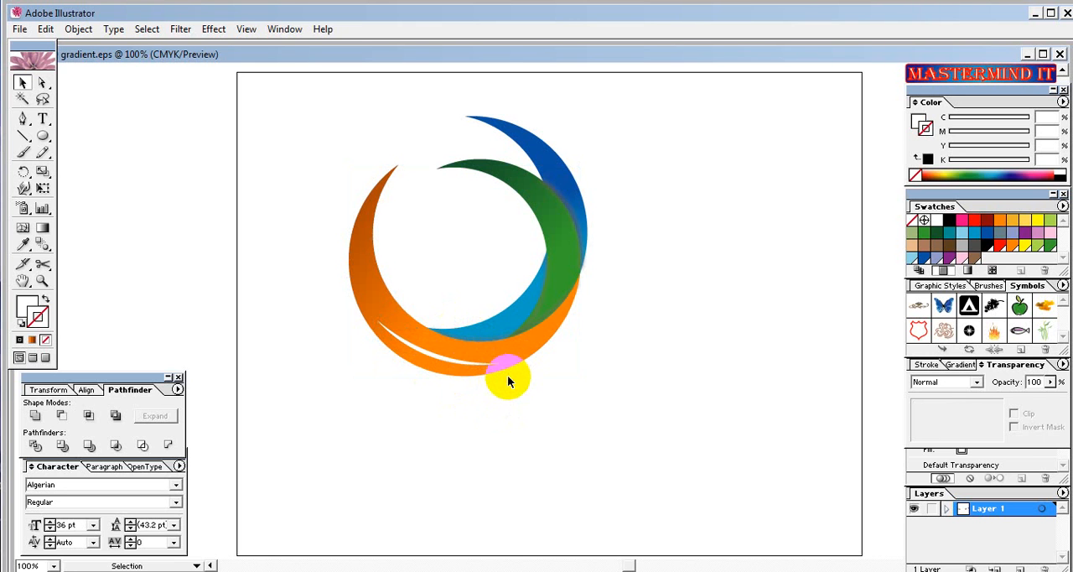
pyautogui.click(438, 358)
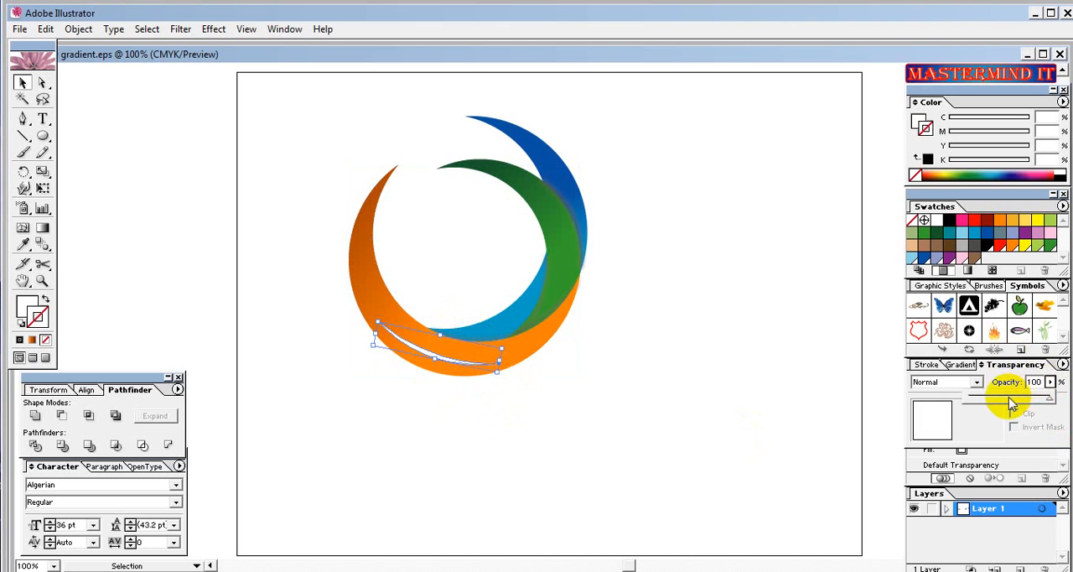
pyautogui.click(1009, 399)
pyautogui.moveTo(1009, 405); pyautogui.dragTo(1004, 405)
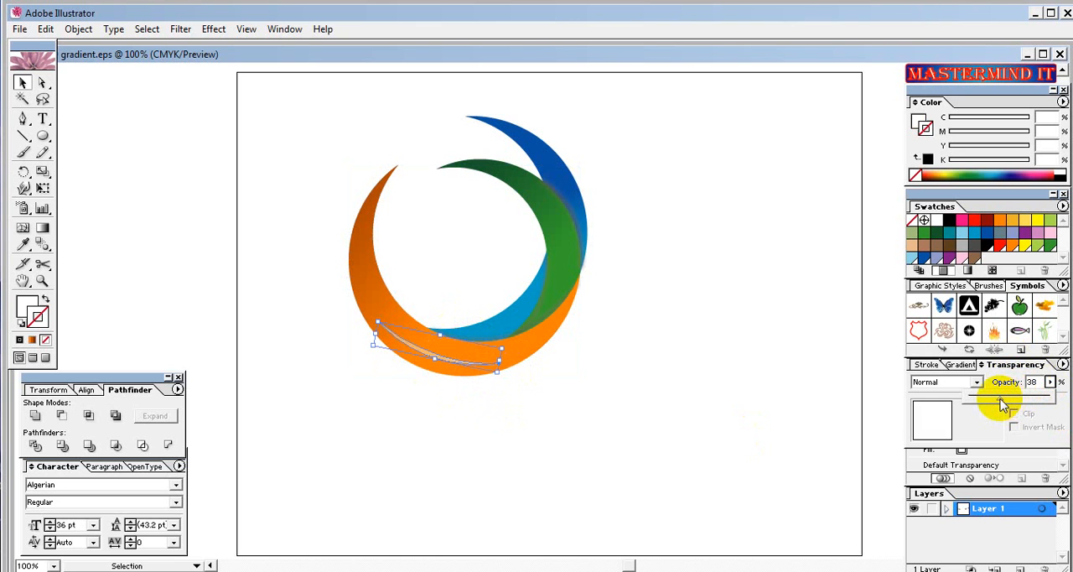
pyautogui.click(441, 336)
pyautogui.moveTo(440, 336); pyautogui.dragTo(460, 329)
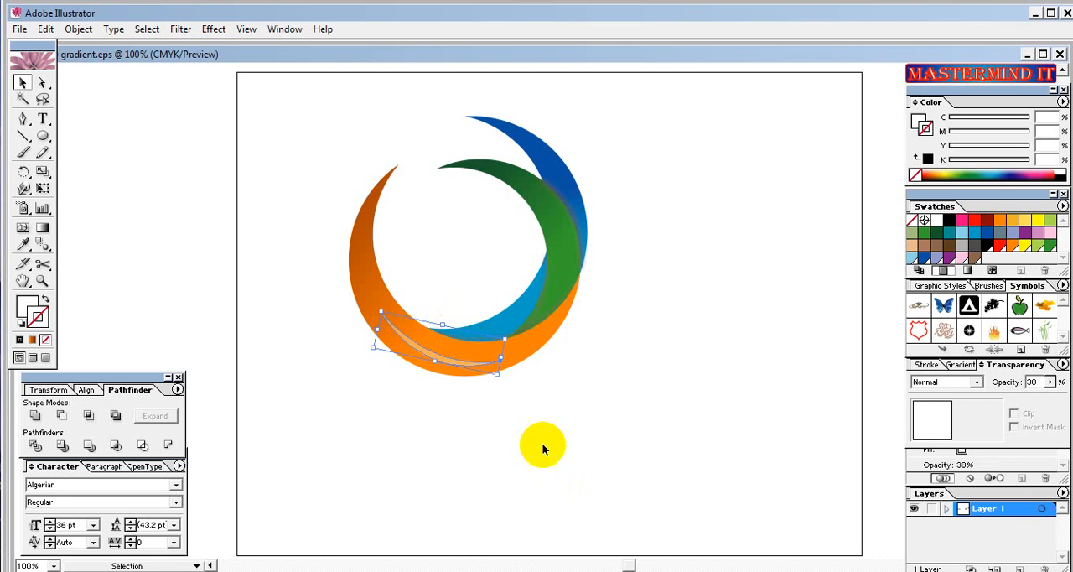
# Lower the orange crescent highlight's opacity to 25% and deselect it.
pyautogui.click(1050, 383)
pyautogui.moveTo(1004, 405); pyautogui.dragTo(992, 405)
pyautogui.click(705, 434)
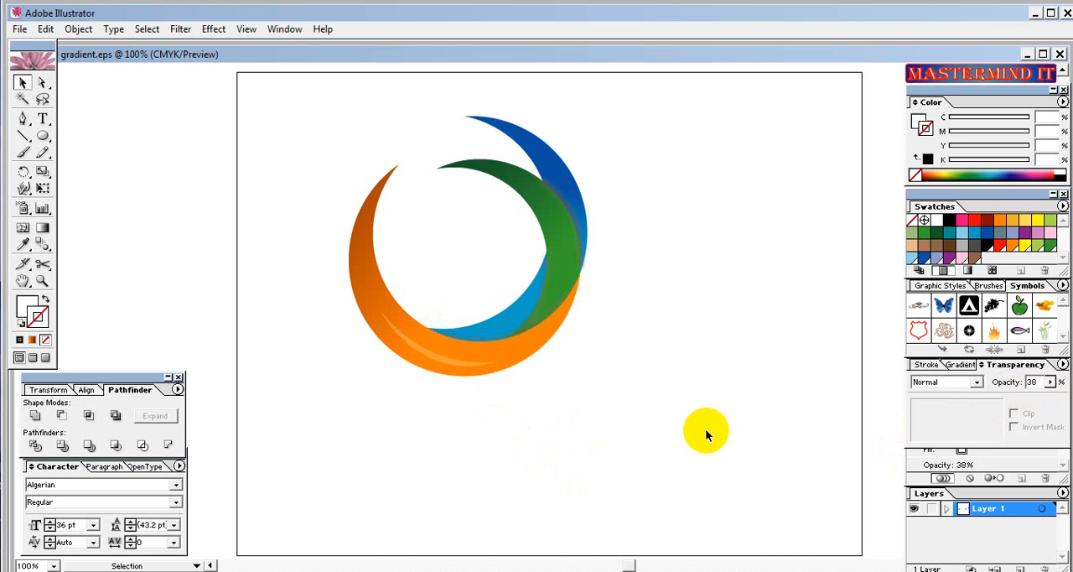
# Duplicate the white highlight, rotate the copy counterclockwise, shorten it, and place it on the right side of the green crescent.
pyautogui.click(420, 347)
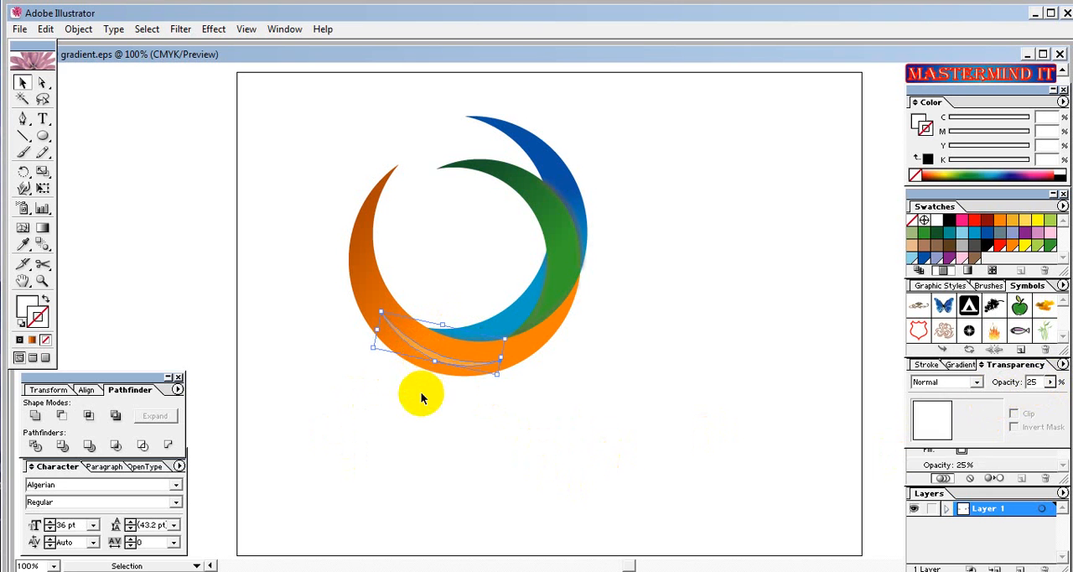
pyautogui.click(428, 437)
pyautogui.hotkey('ctrl', 'v')
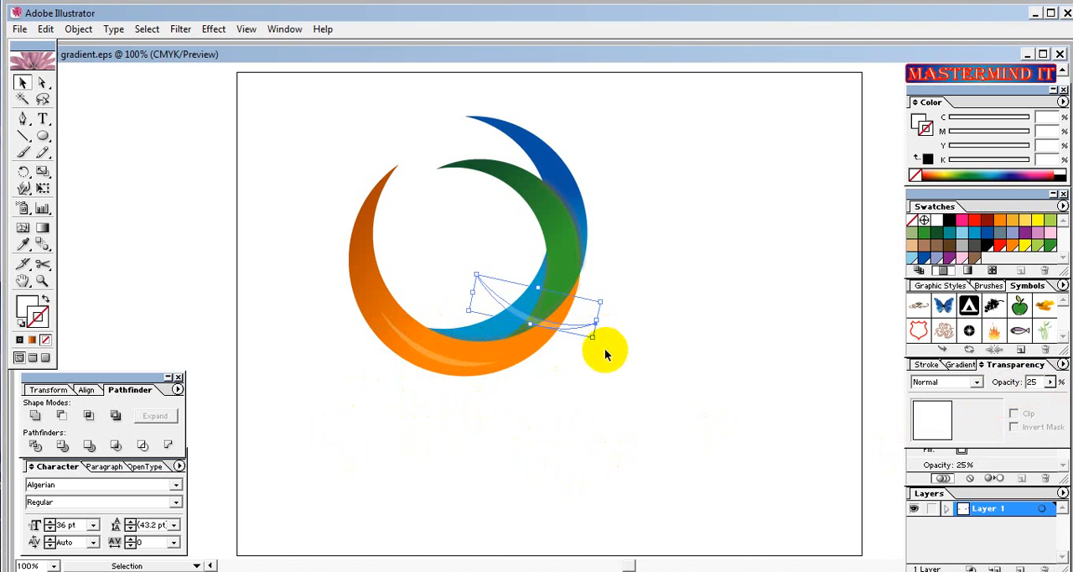
pyautogui.moveTo(596, 343); pyautogui.dragTo(592, 220)
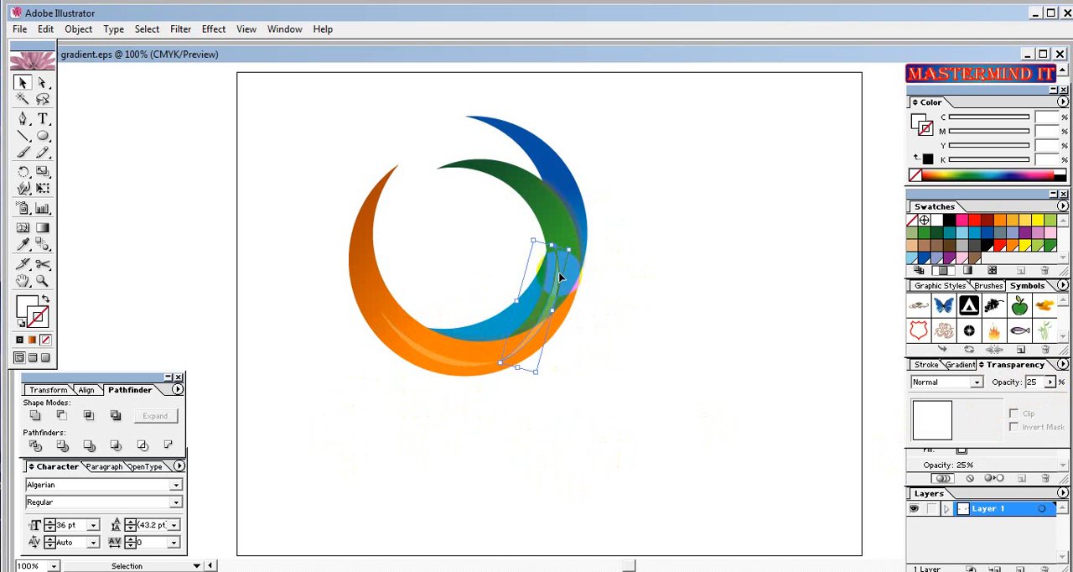
pyautogui.moveTo(561, 277)
pyautogui.mouseDown()
pyautogui.moveTo(589, 215)
pyautogui.moveTo(562, 281)
pyautogui.moveTo(576, 280)
pyautogui.moveTo(556, 307)
pyautogui.moveTo(582, 297)
pyautogui.mouseUp()
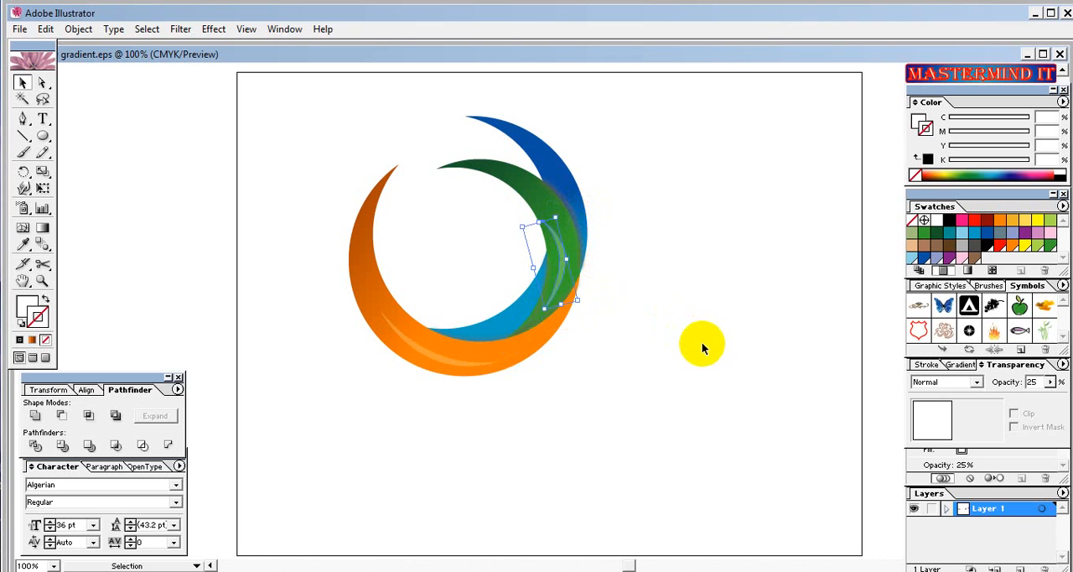
pyautogui.moveTo(571, 265); pyautogui.dragTo(558, 264)
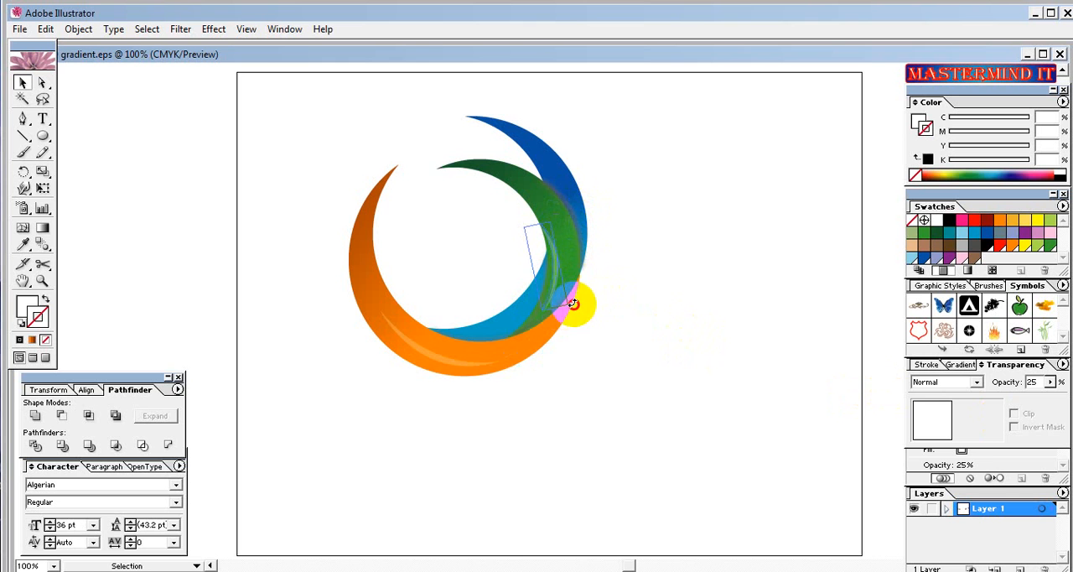
# Rotate the green crescent's highlight slightly and nudge it up and right to follow the crescent's curve.
pyautogui.click(573, 304)
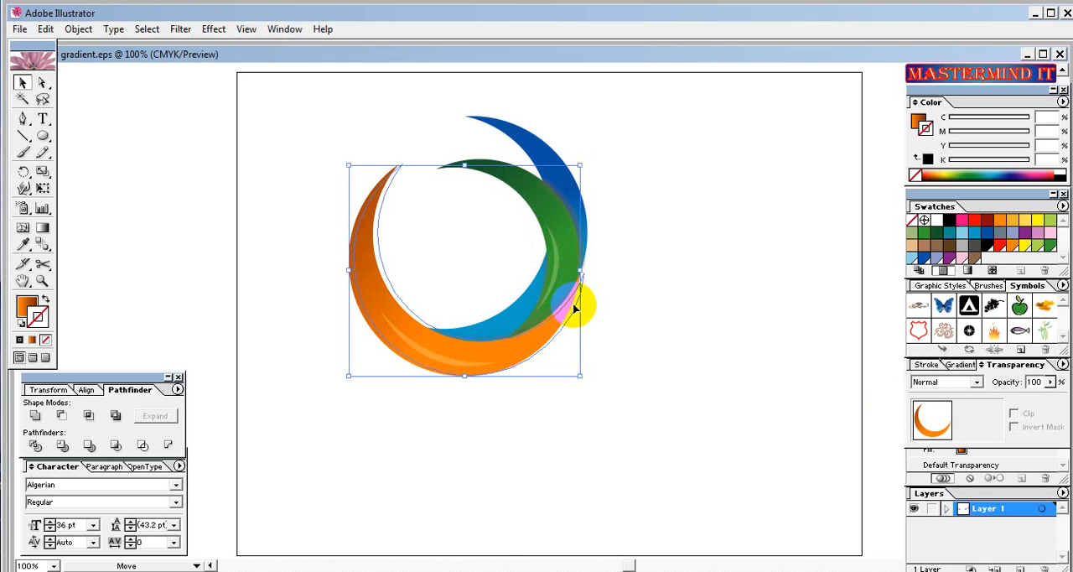
pyautogui.click(670, 345)
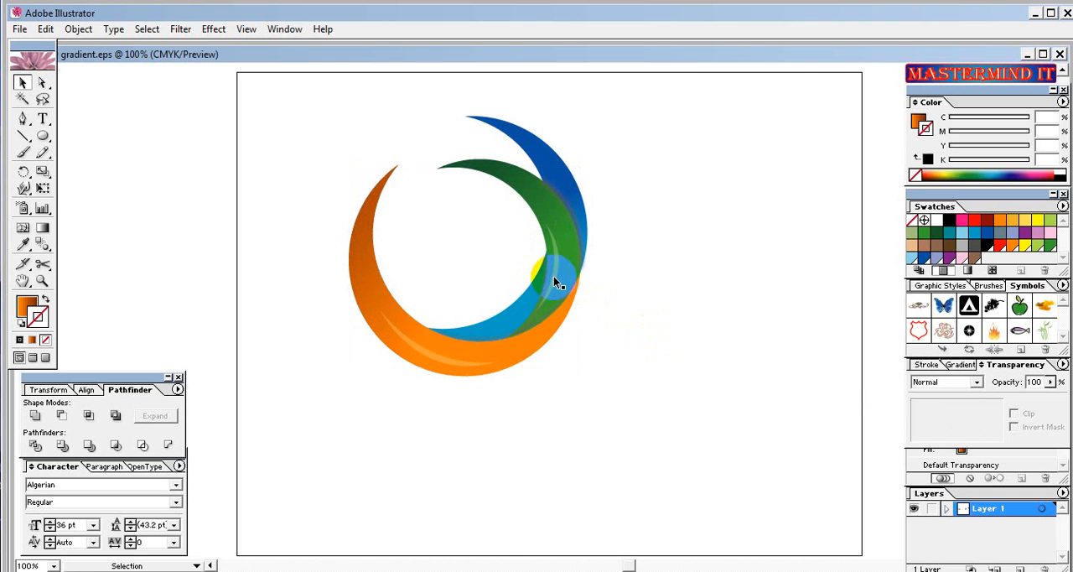
pyautogui.moveTo(554, 275)
pyautogui.mouseDown()
pyautogui.moveTo(543, 310)
pyautogui.moveTo(572, 310)
pyautogui.mouseUp()
pyautogui.press('Up')
pyautogui.press('Up')
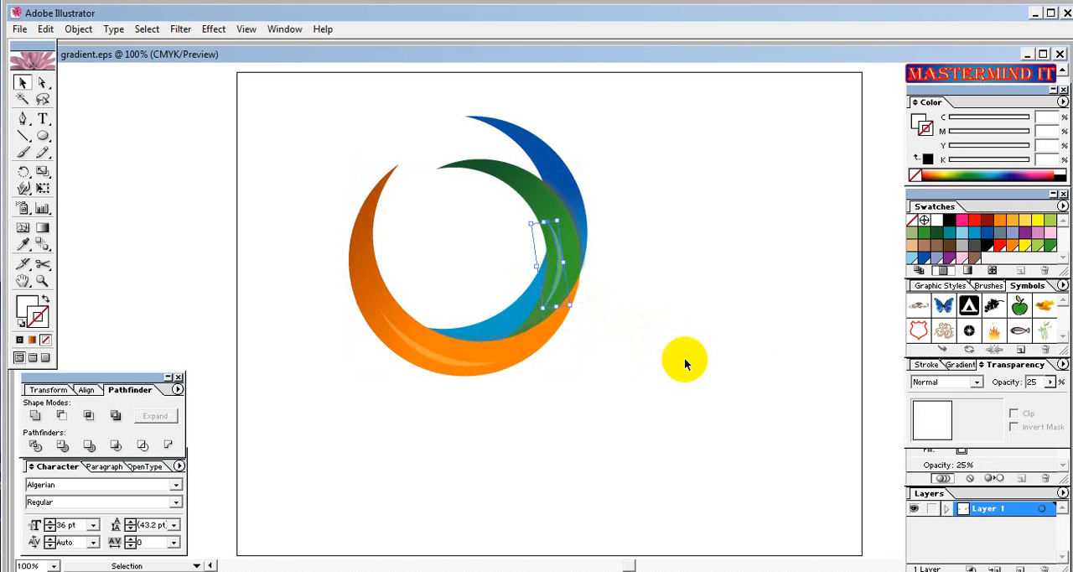
pyautogui.press('Right')
# Set the opacity of the highlight on the green crescent to 18% and deselect it.
pyautogui.click(1050, 382)
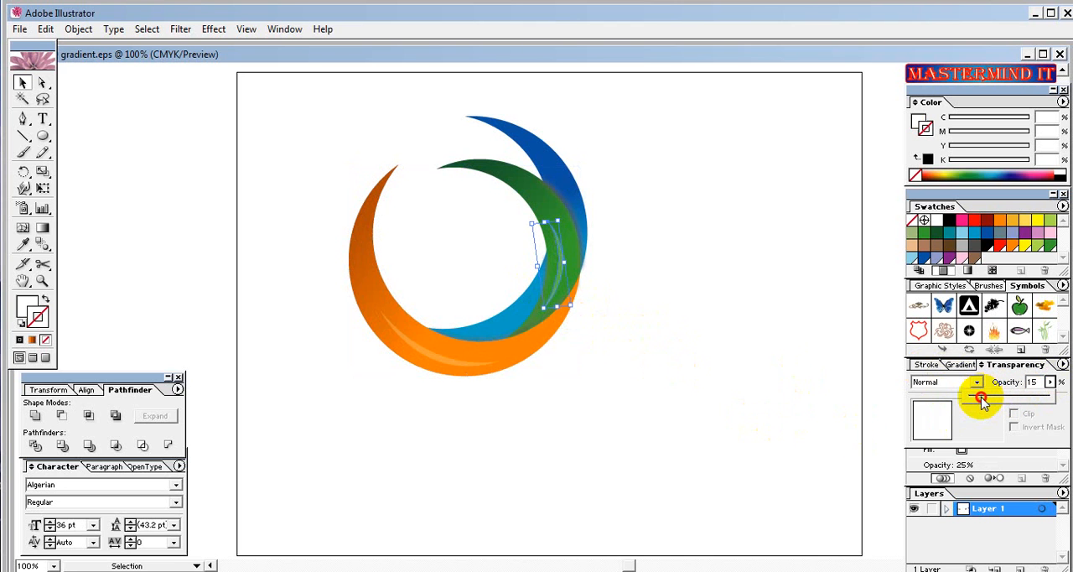
pyautogui.moveTo(983, 403); pyautogui.dragTo(985, 402)
pyautogui.click(596, 424)
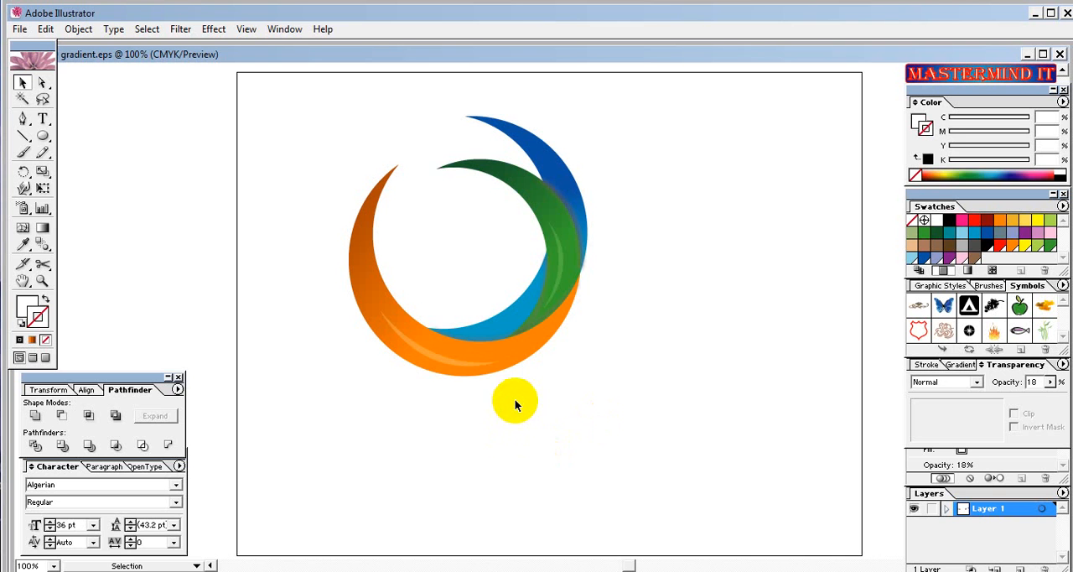
# Select the orange crescent and open the Drop Shadow effect for it with the preview turned on.
pyautogui.click(511, 366)
pyautogui.click(512, 365)
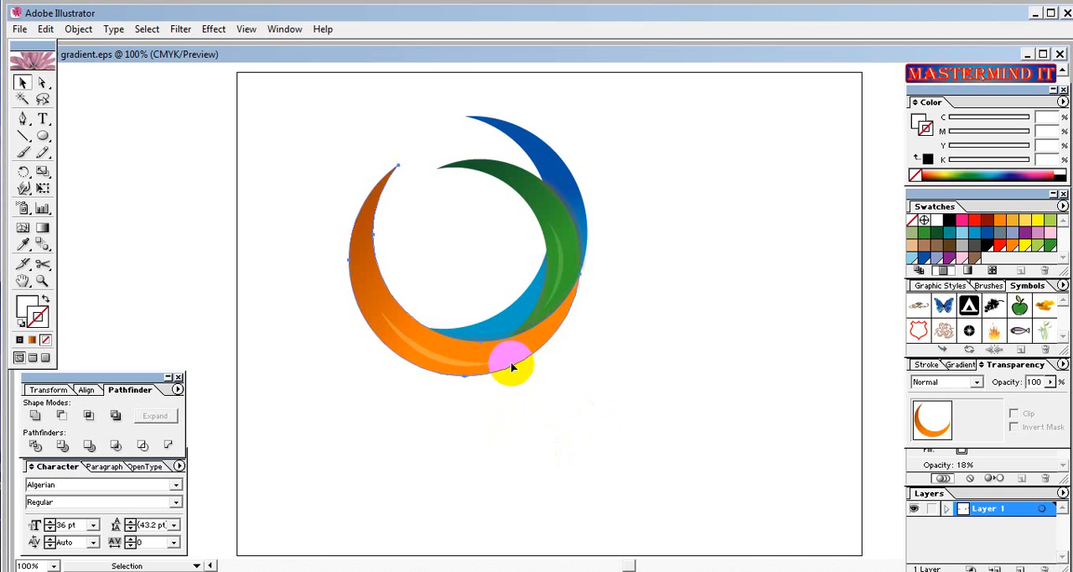
pyautogui.click(363, 288)
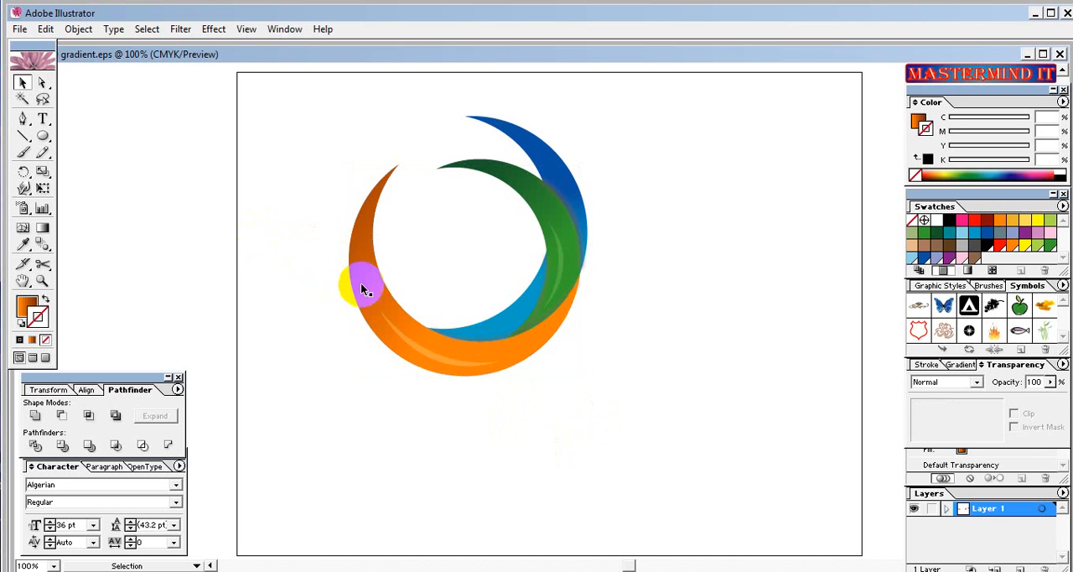
pyautogui.click(369, 291)
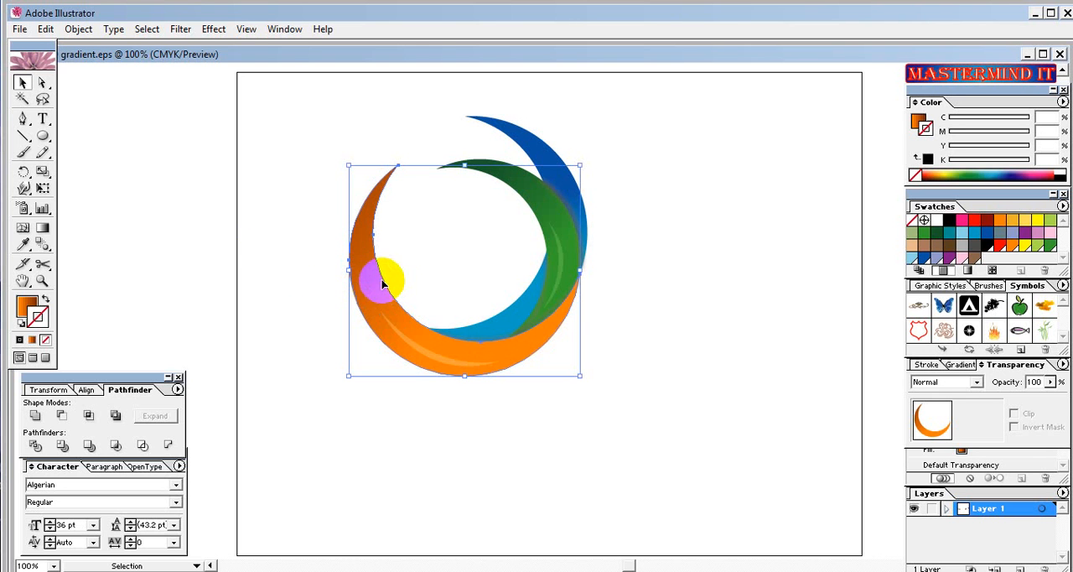
pyautogui.click(212, 29)
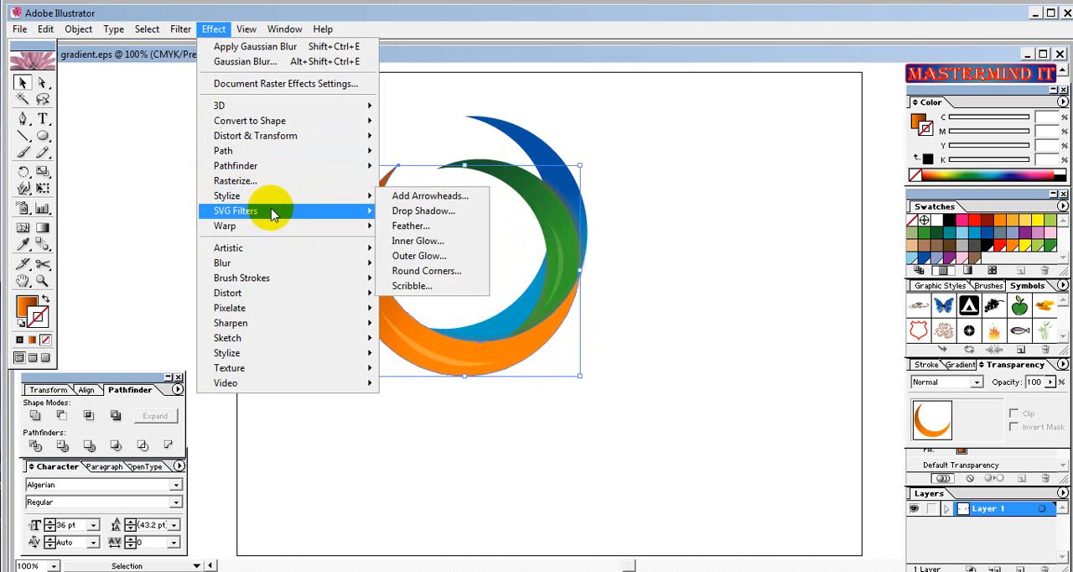
pyautogui.moveTo(280, 196)
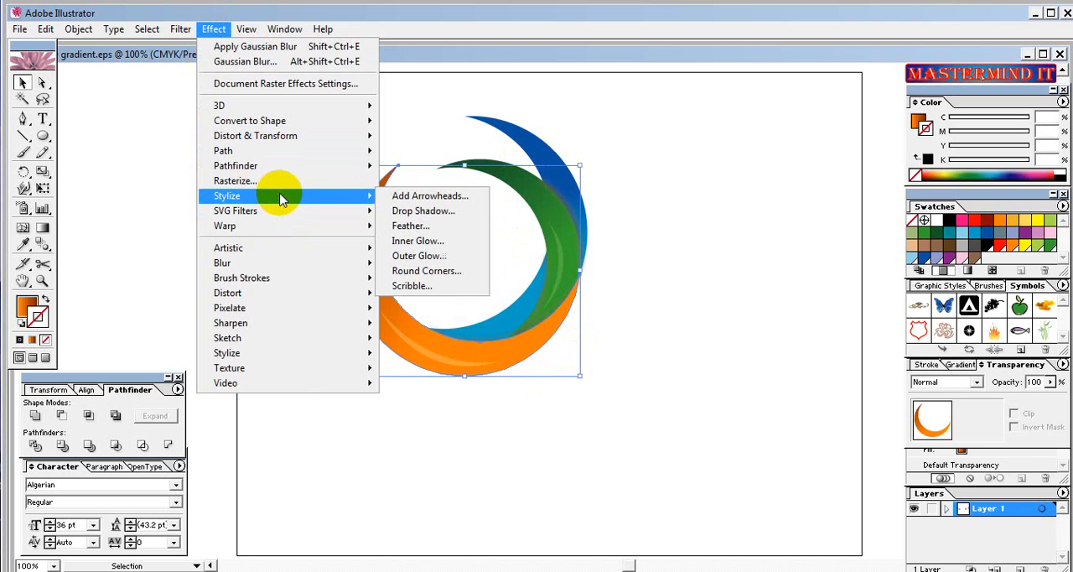
pyautogui.click(406, 210)
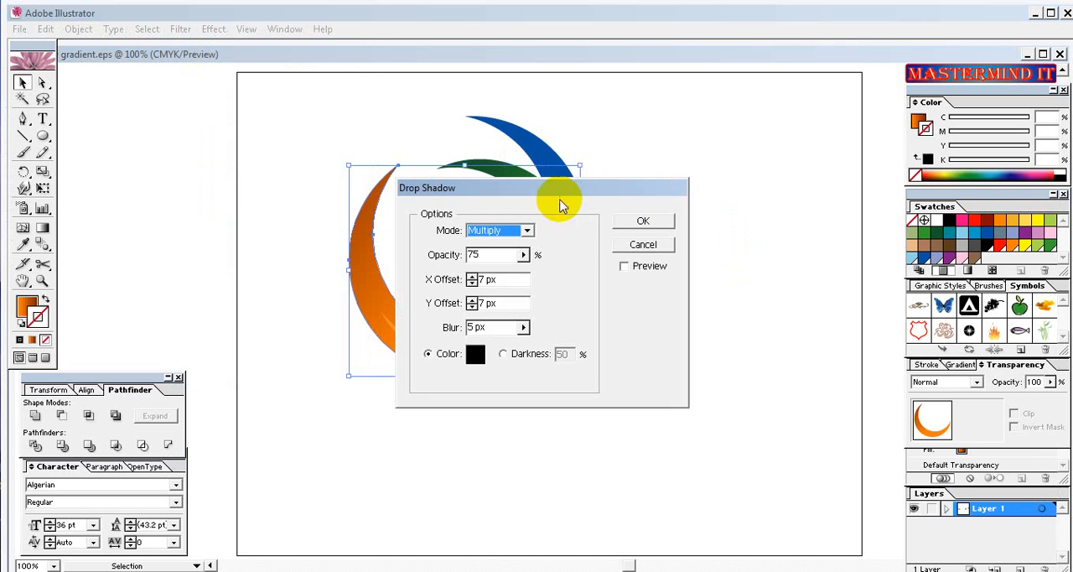
pyautogui.moveTo(555, 189); pyautogui.dragTo(787, 168)
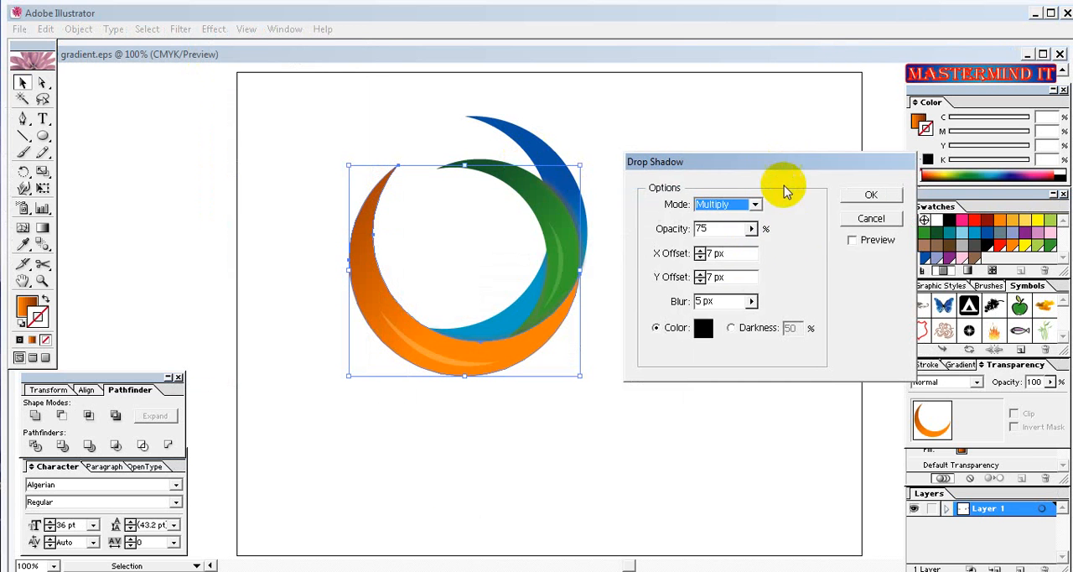
pyautogui.click(854, 240)
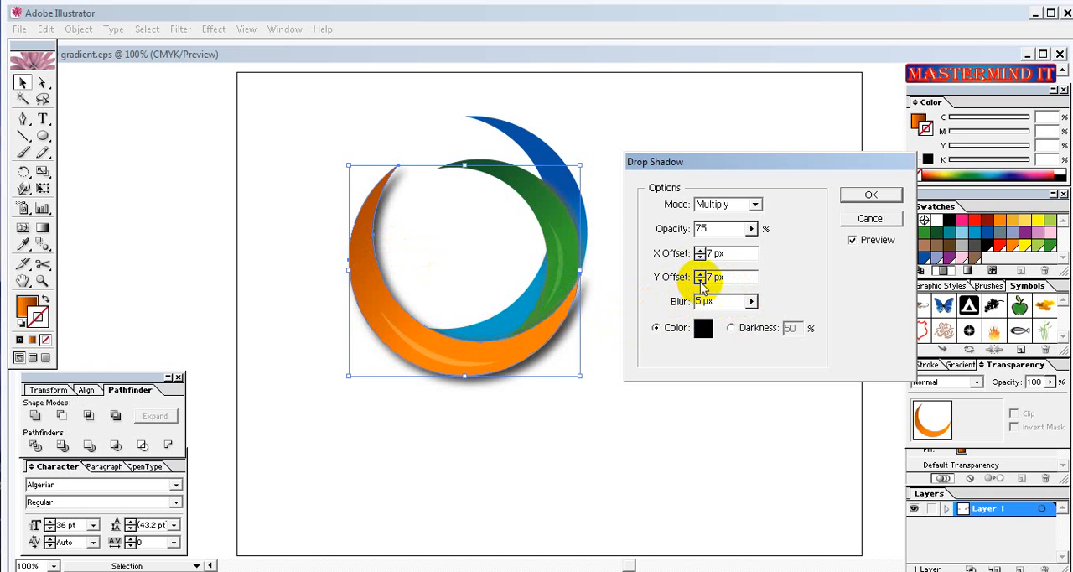
# Try several vertical shadow positions for the orange crescent and set the drop shadow's Y offset to 6 px.
pyautogui.click(699, 281)
pyautogui.click(699, 282)
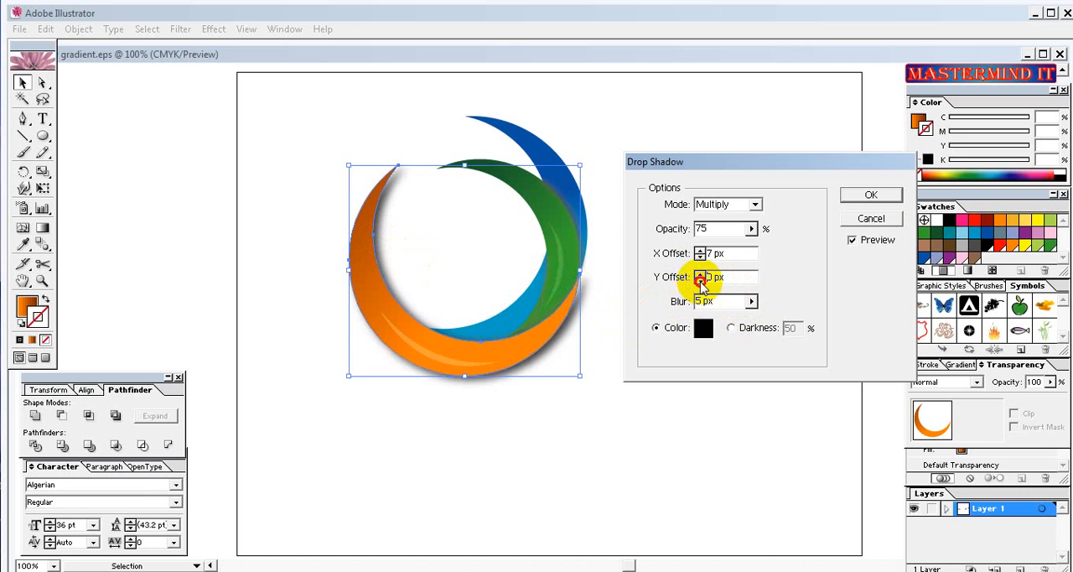
pyautogui.click(699, 282)
pyautogui.click(699, 281)
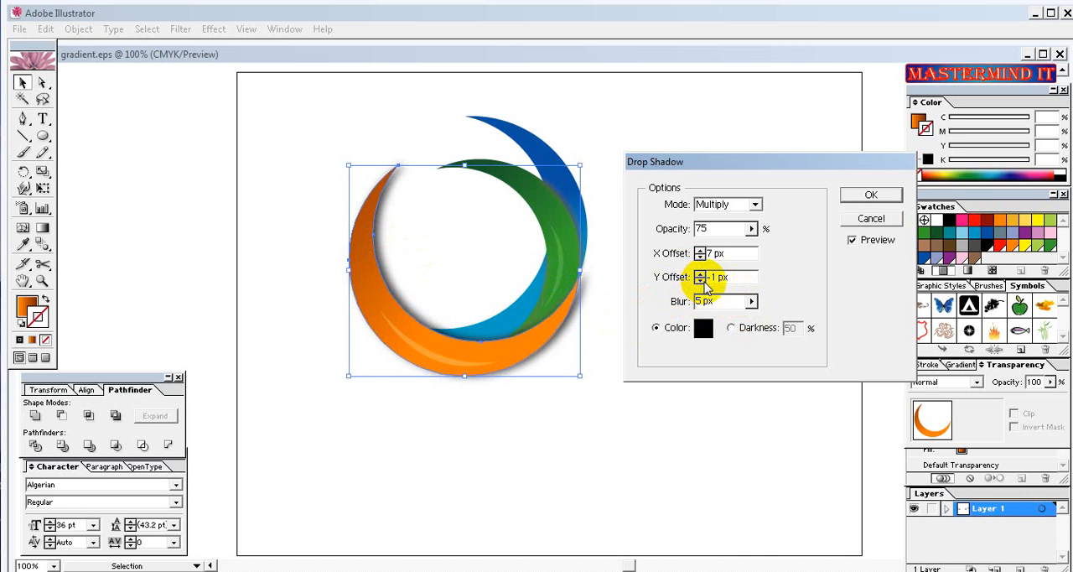
pyautogui.click(700, 282)
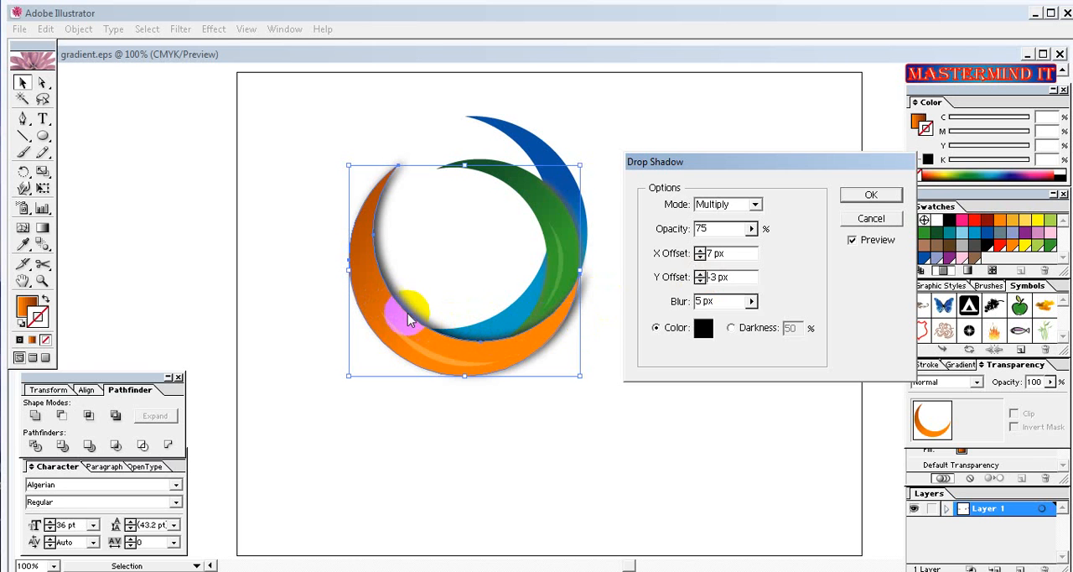
pyautogui.click(703, 274)
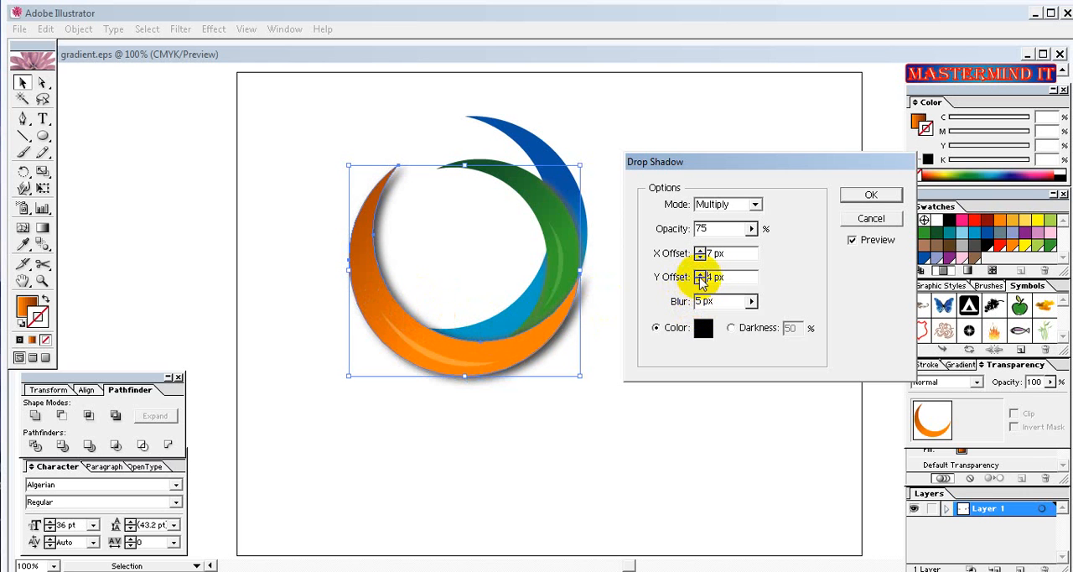
pyautogui.click(701, 275)
pyautogui.click(701, 274)
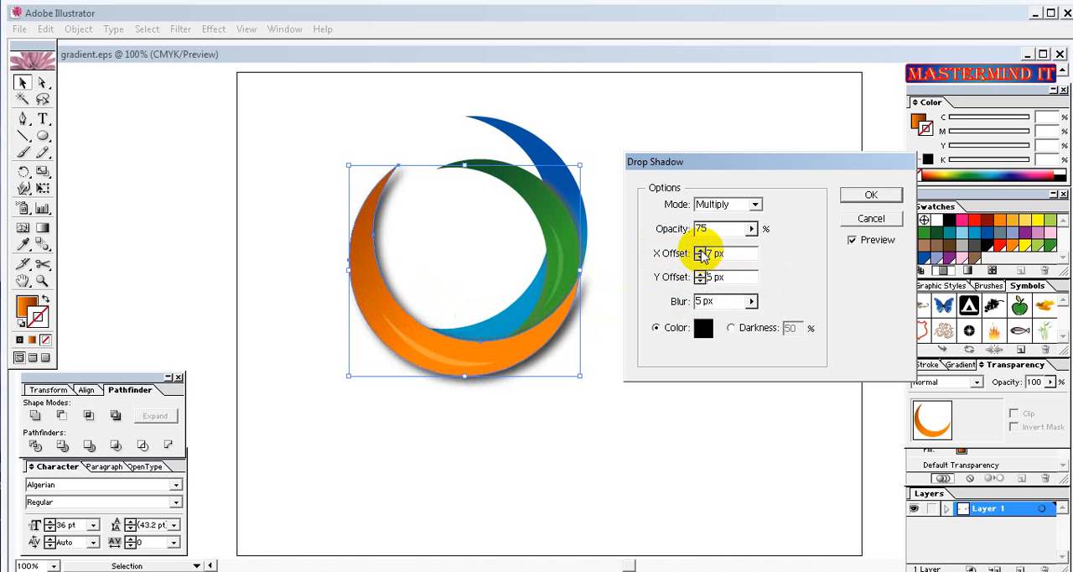
# Set the shadow's X offset to -6 px and opacity to 44%, apply it to the orange crescent, and deselect the crescent.
pyautogui.click(700, 252)
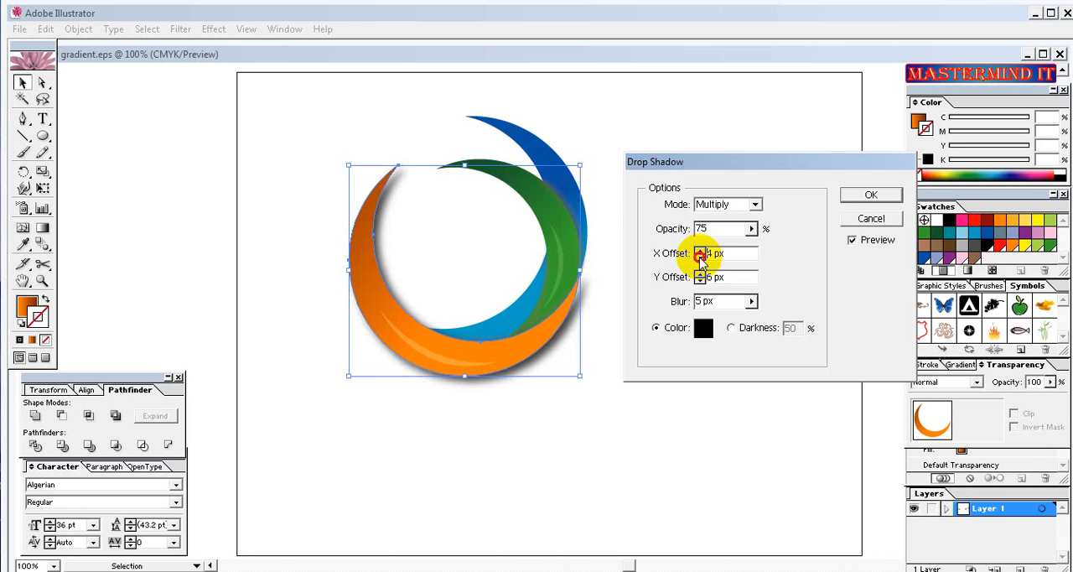
pyautogui.click(700, 257)
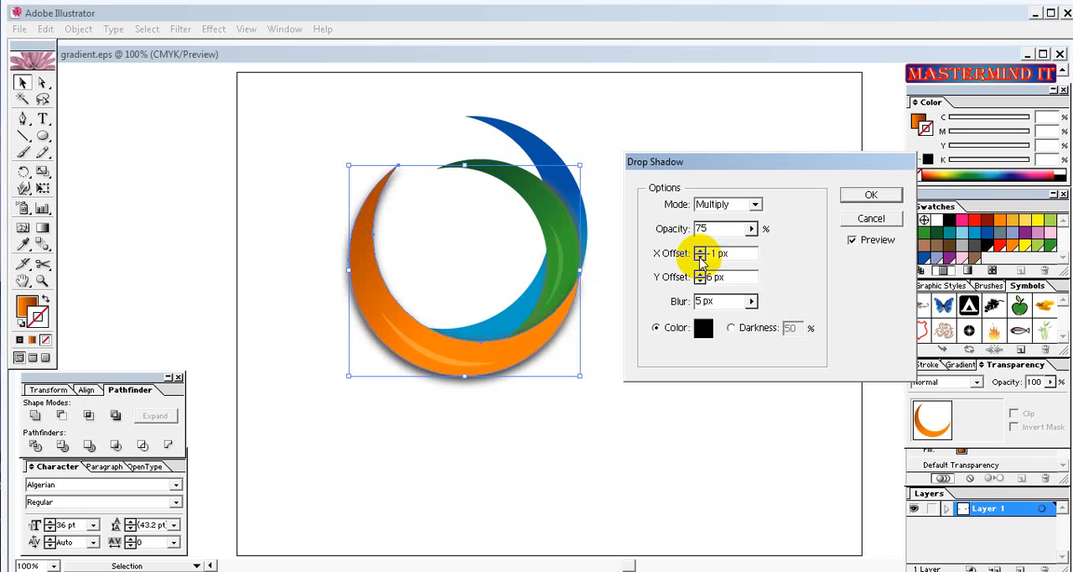
pyautogui.click(700, 258)
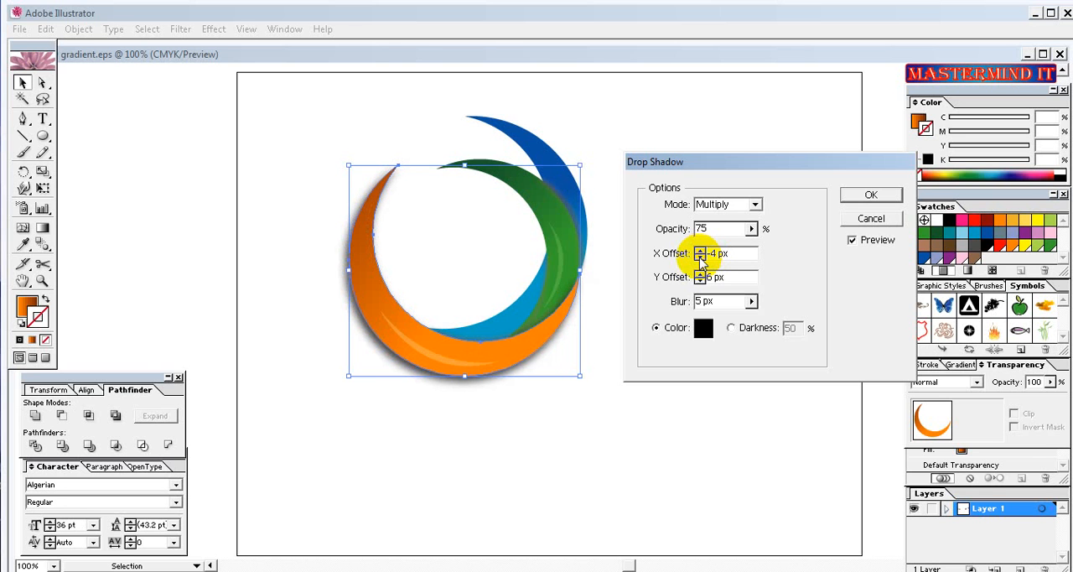
pyautogui.click(700, 257)
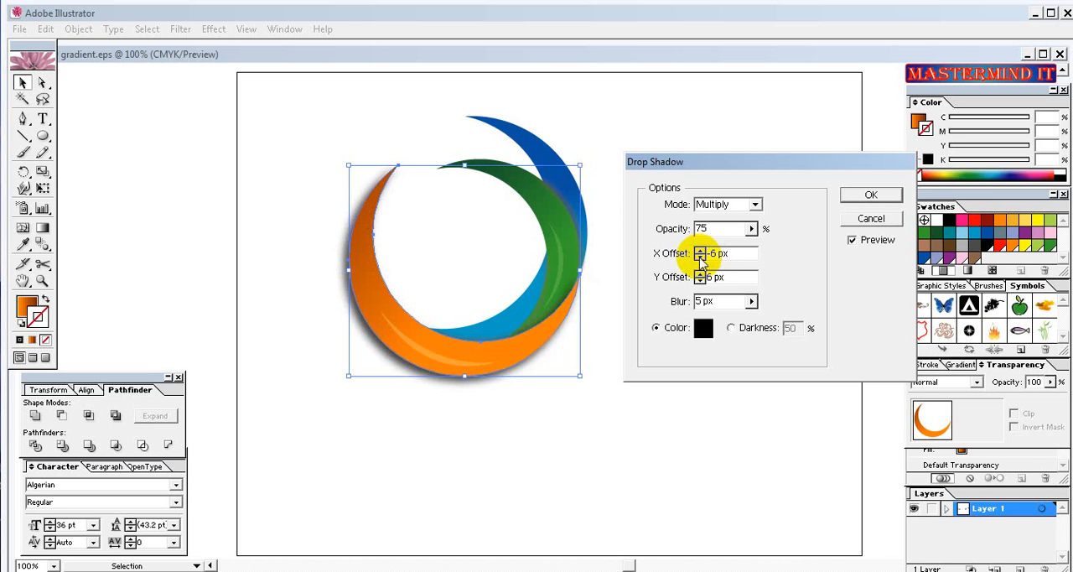
pyautogui.click(752, 228)
pyautogui.moveTo(732, 254); pyautogui.dragTo(707, 254)
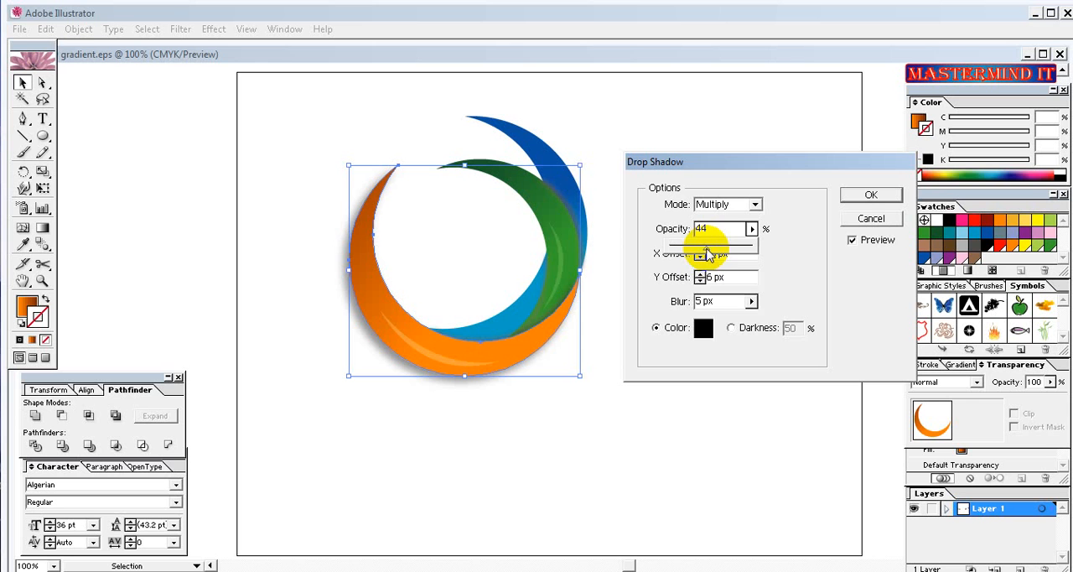
pyautogui.click(870, 198)
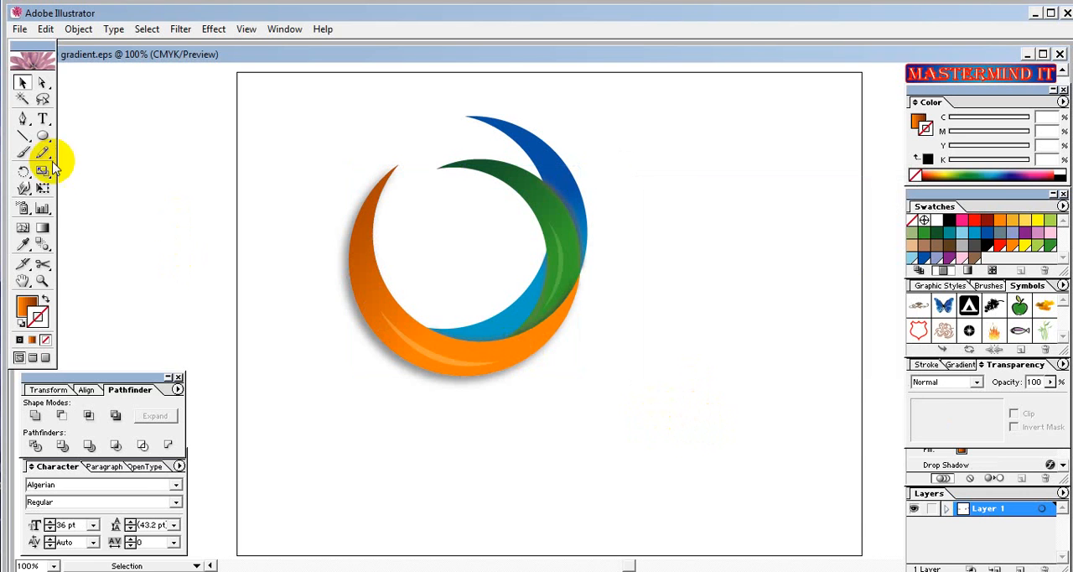
# Add the text LOGONAME in black 36 pt Algerian beside the crescent emblem.
pyautogui.click(42, 118)
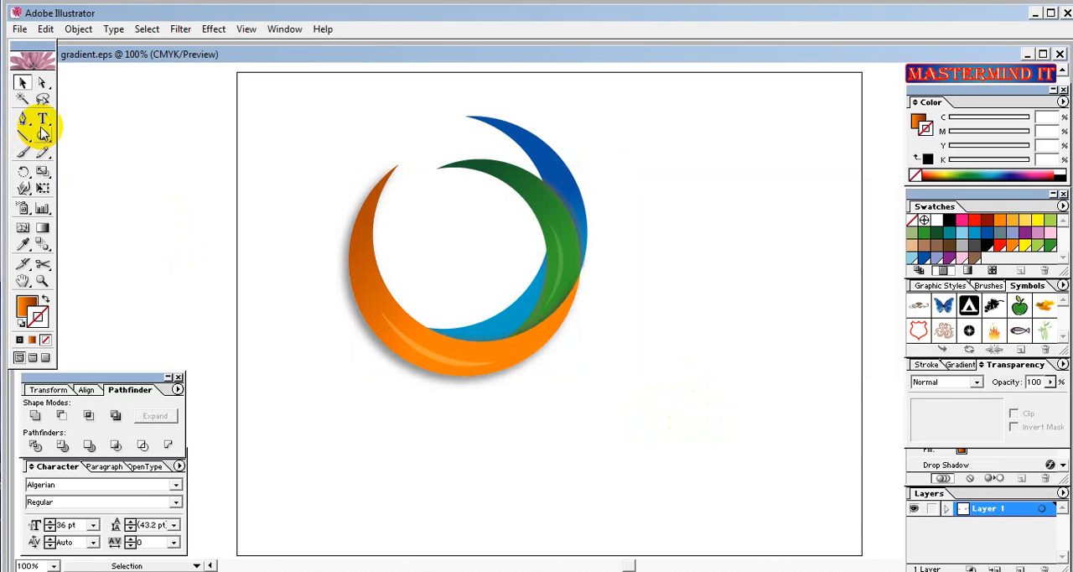
pyautogui.click(629, 270)
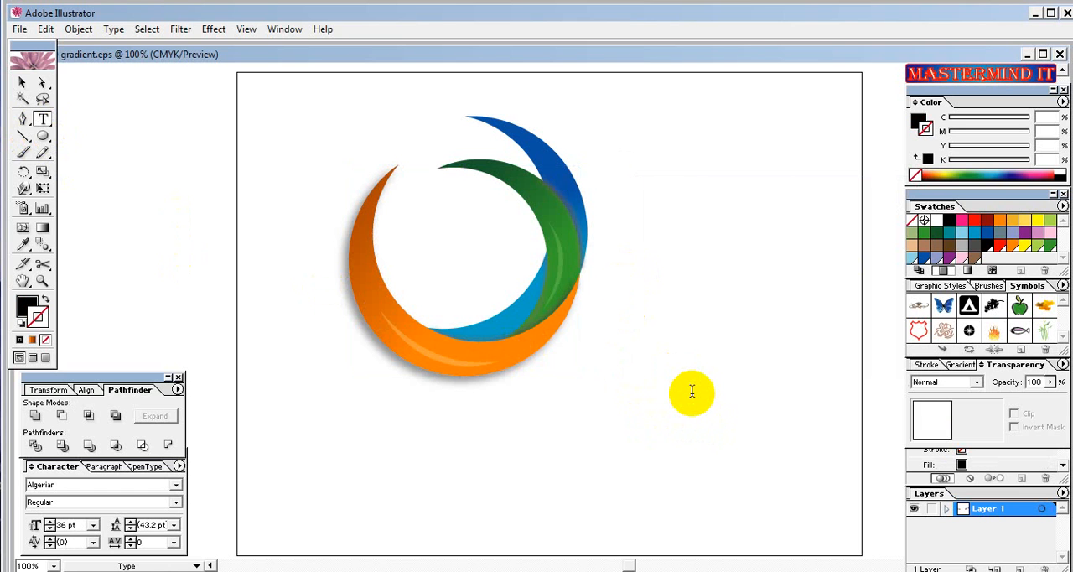
pyautogui.write('LO')
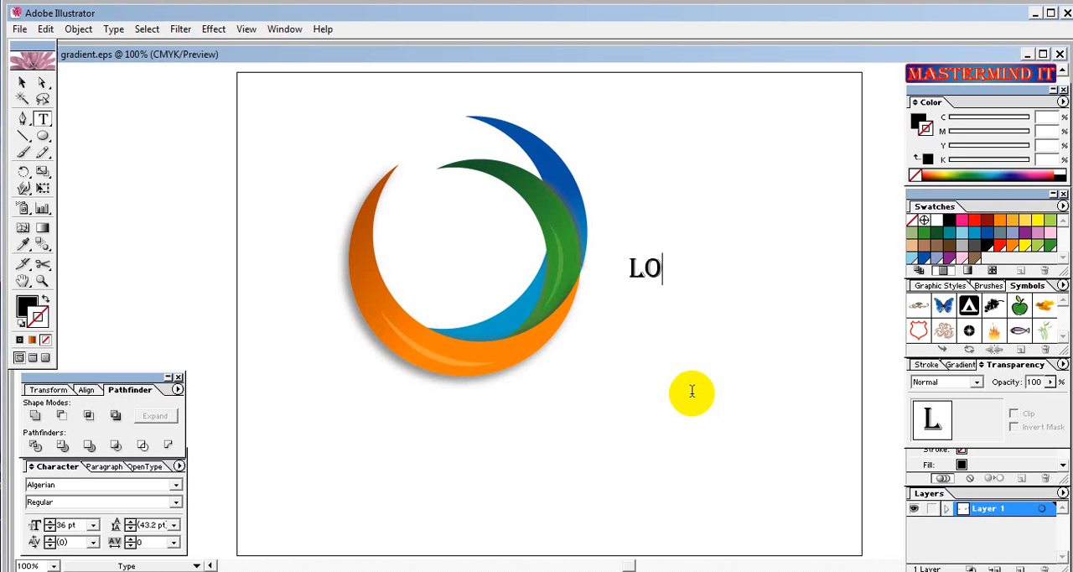
pyautogui.write('GO')
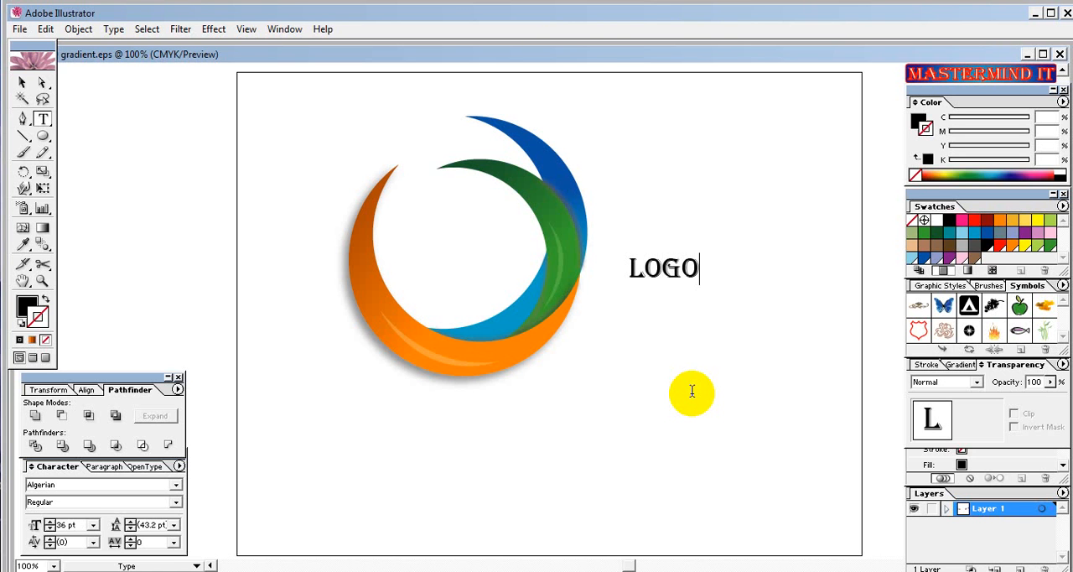
pyautogui.write('NAME')
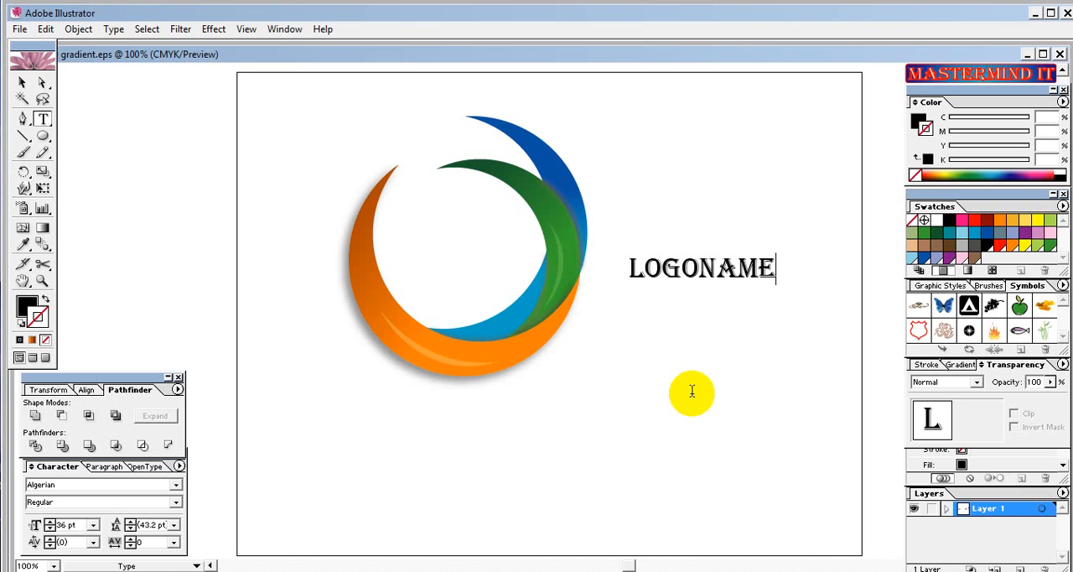
# Enlarge the LOGONAME text to about 75 pt and position it close beside the crescents.
pyautogui.click(21, 82)
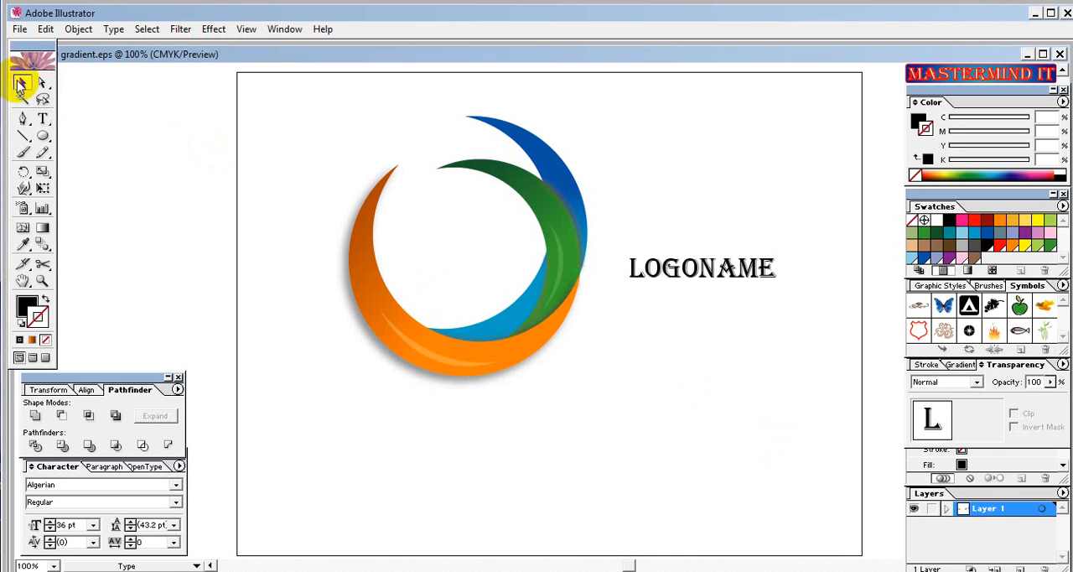
pyautogui.moveTo(631, 271); pyautogui.dragTo(599, 257)
pyautogui.moveTo(745, 274); pyautogui.dragTo(820, 274)
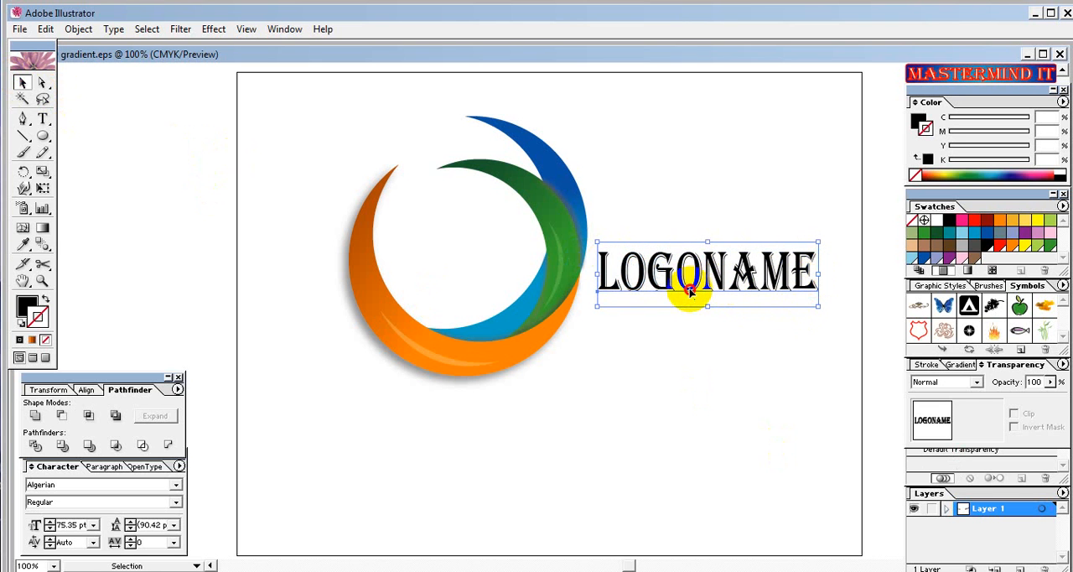
pyautogui.moveTo(689, 285); pyautogui.dragTo(686, 287)
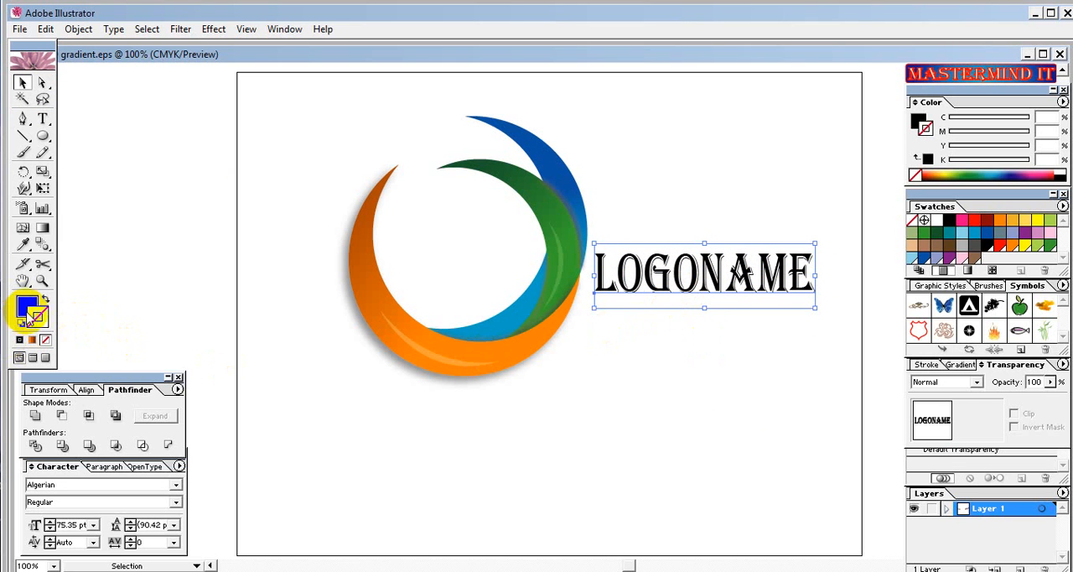
# Give the LOGONAME text a white fill and a black stroke.
pyautogui.click(937, 220)
pyautogui.click(36, 316)
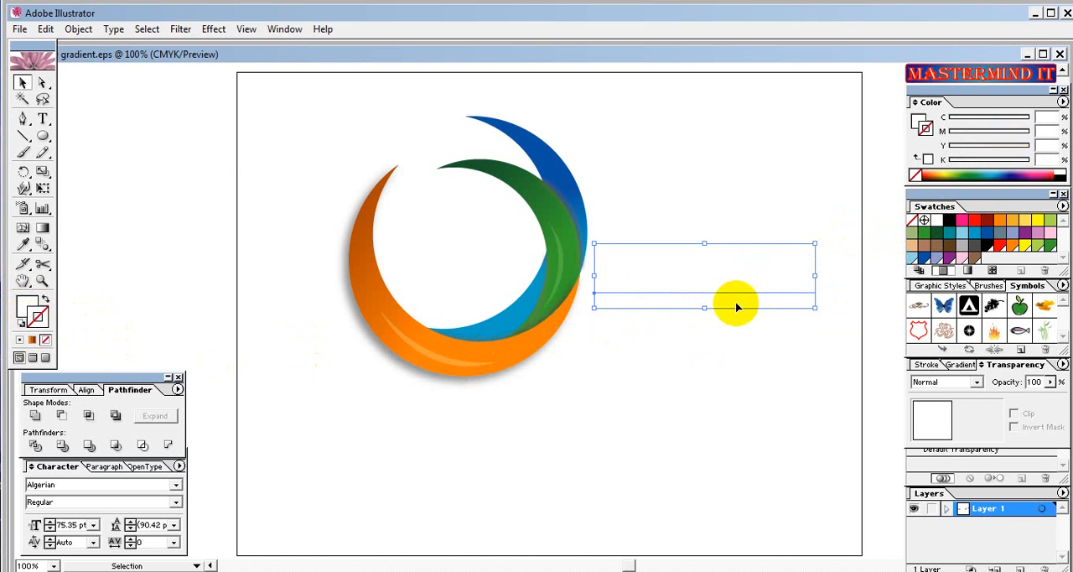
pyautogui.click(949, 220)
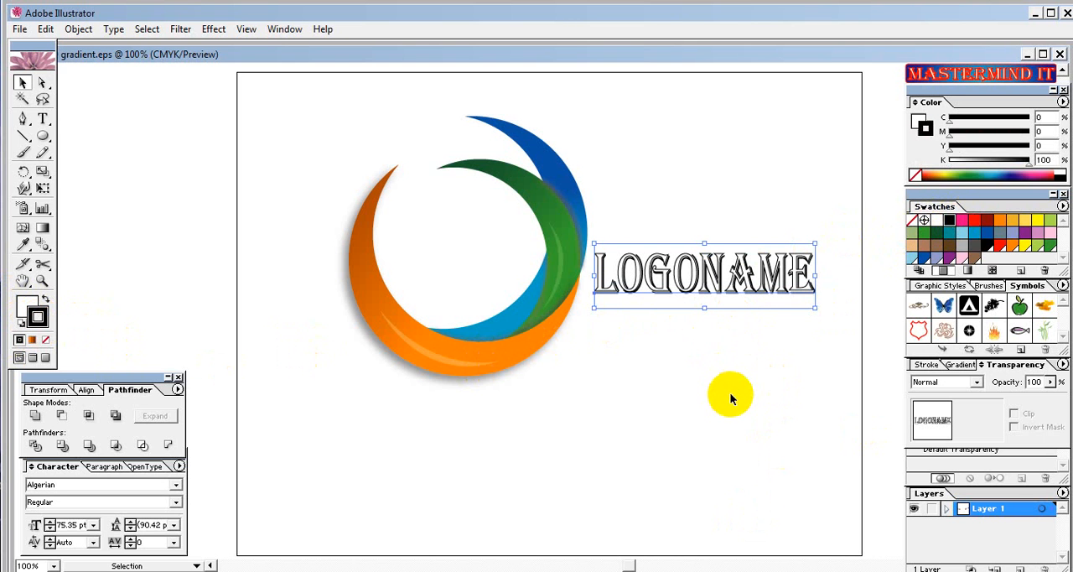
# Open the Drop Shadow effect for the LOGONAME text and turn on the preview.
pyautogui.click(213, 29)
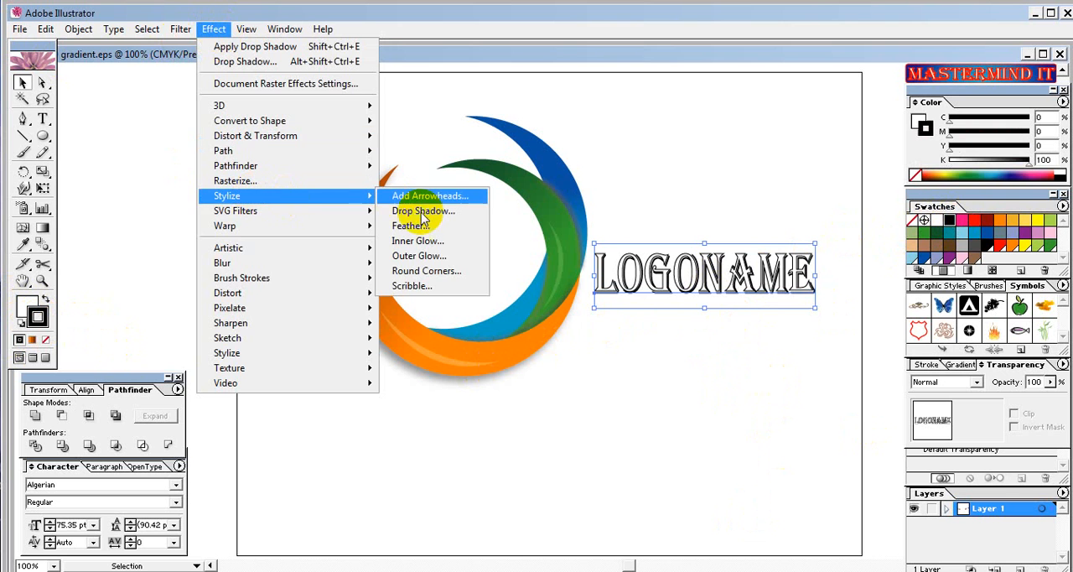
pyautogui.click(415, 210)
pyautogui.moveTo(762, 165); pyautogui.dragTo(351, 129)
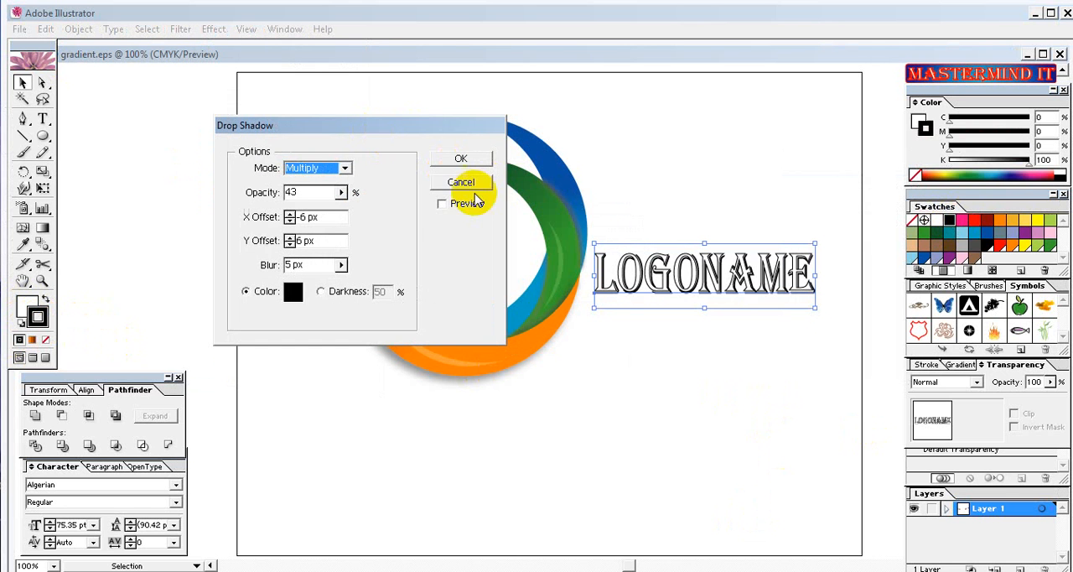
pyautogui.click(443, 204)
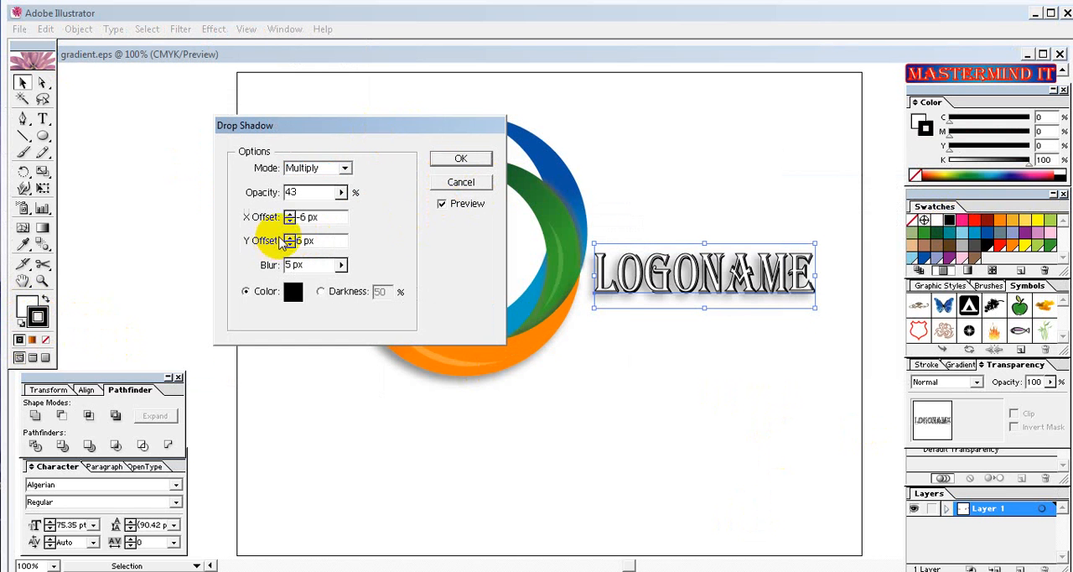
# Set the text shadow's blur to 3 px, Y offset to 8 px and X offset to -3 px, apply it, and deselect the text.
pyautogui.moveTo(342, 266); pyautogui.dragTo(263, 289)
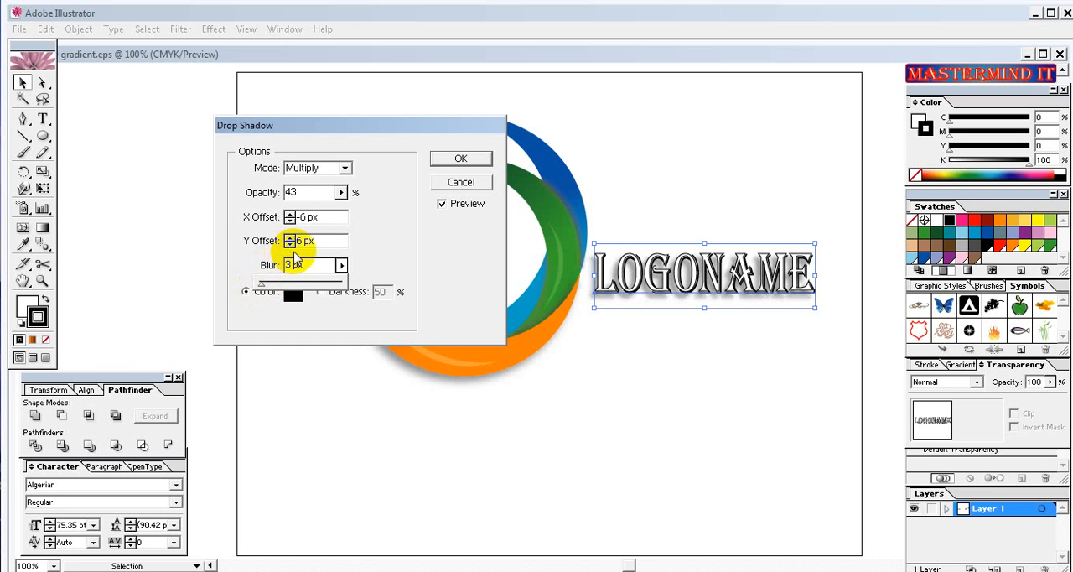
pyautogui.click(290, 238)
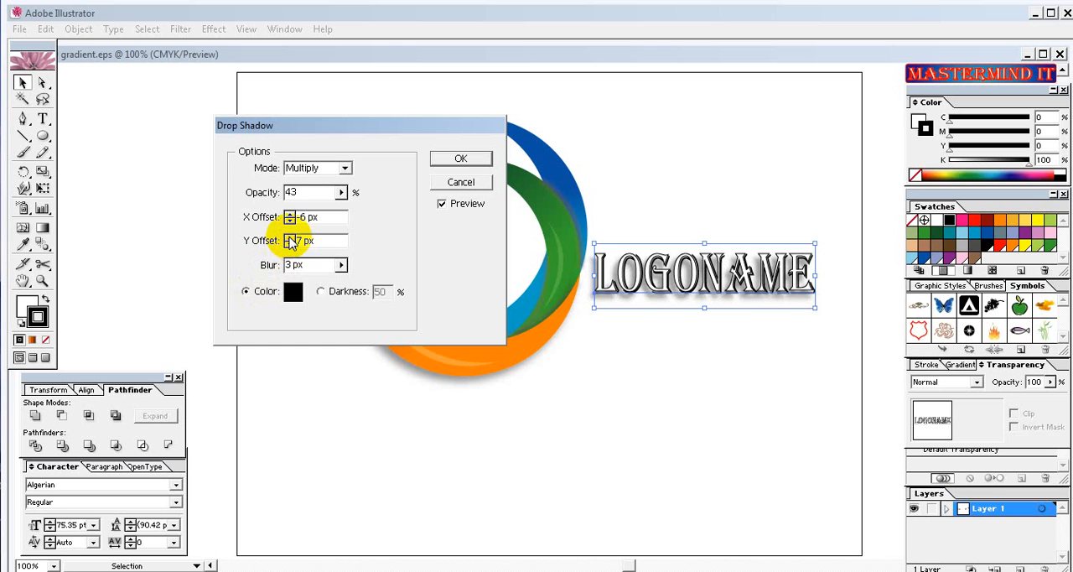
pyautogui.click(290, 238)
pyautogui.click(289, 220)
pyautogui.click(290, 219)
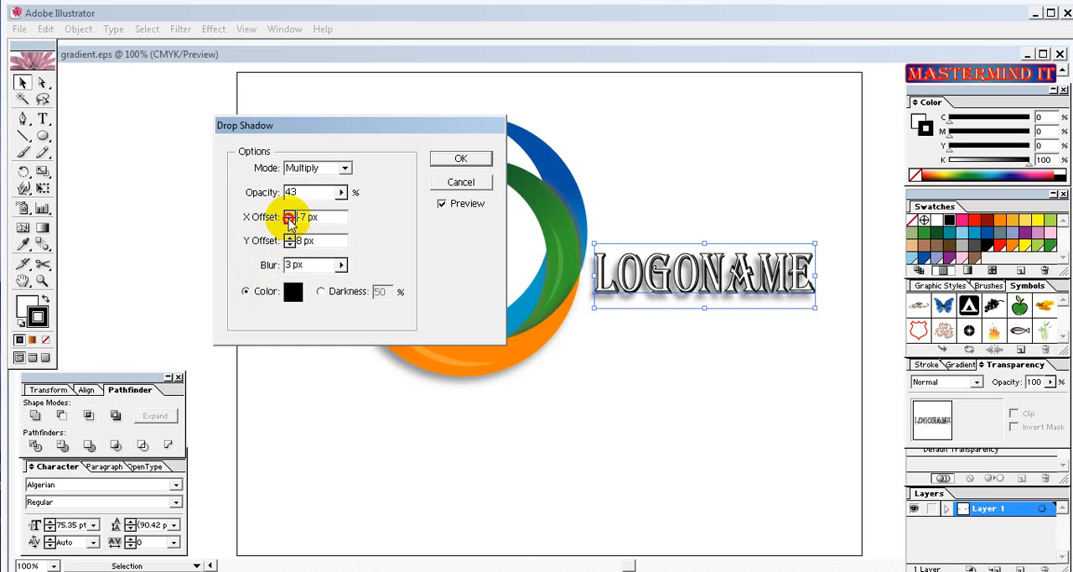
pyautogui.click(289, 214)
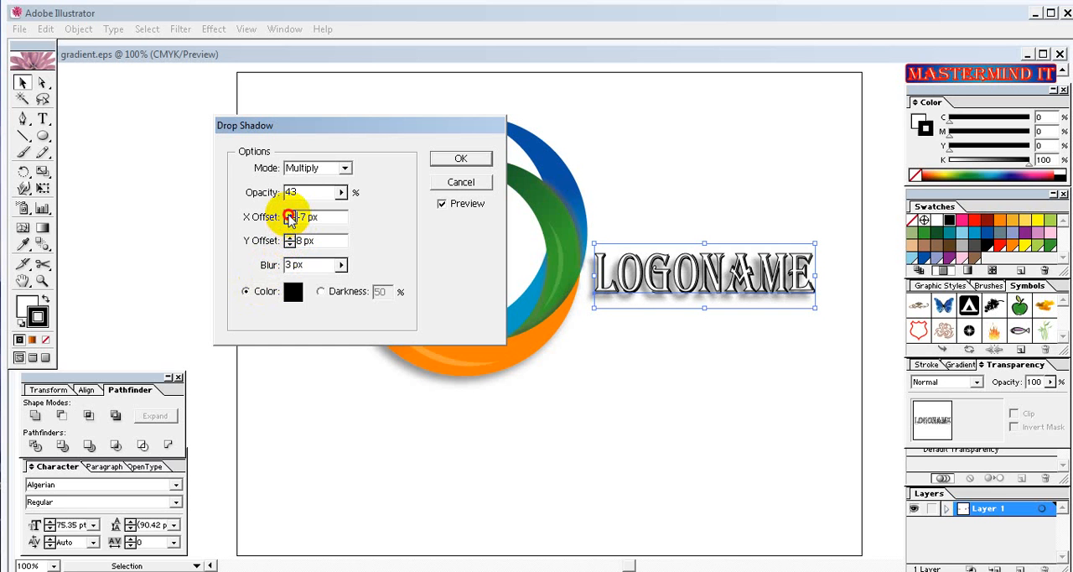
pyautogui.click(289, 215)
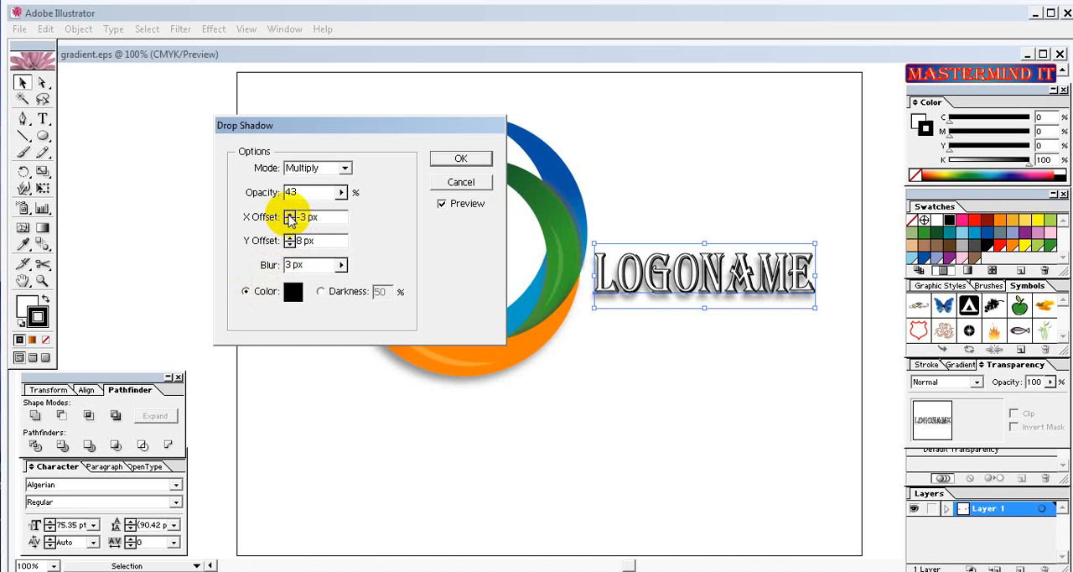
pyautogui.click(456, 159)
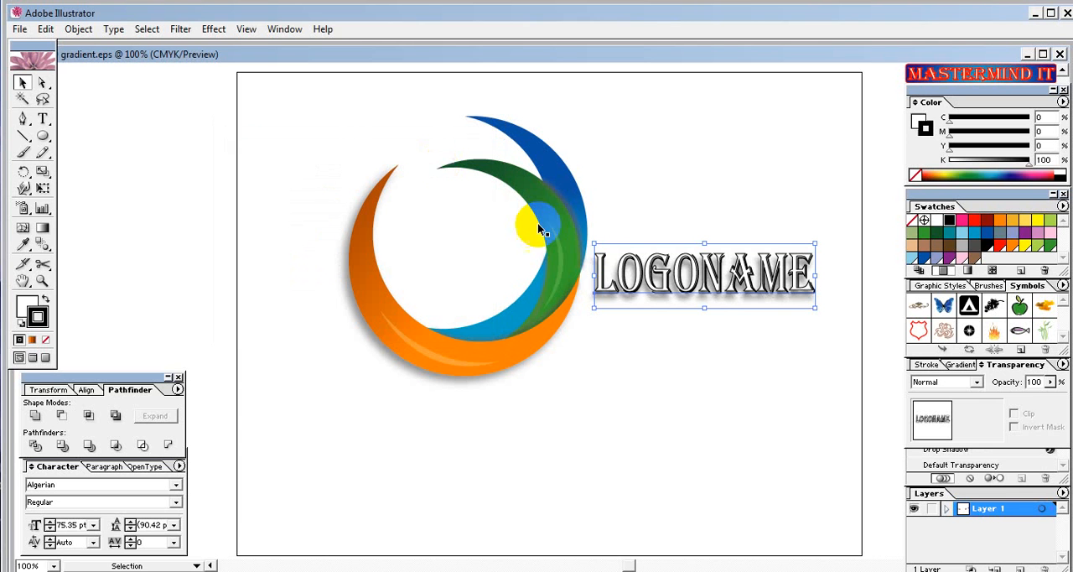
pyautogui.click(826, 376)
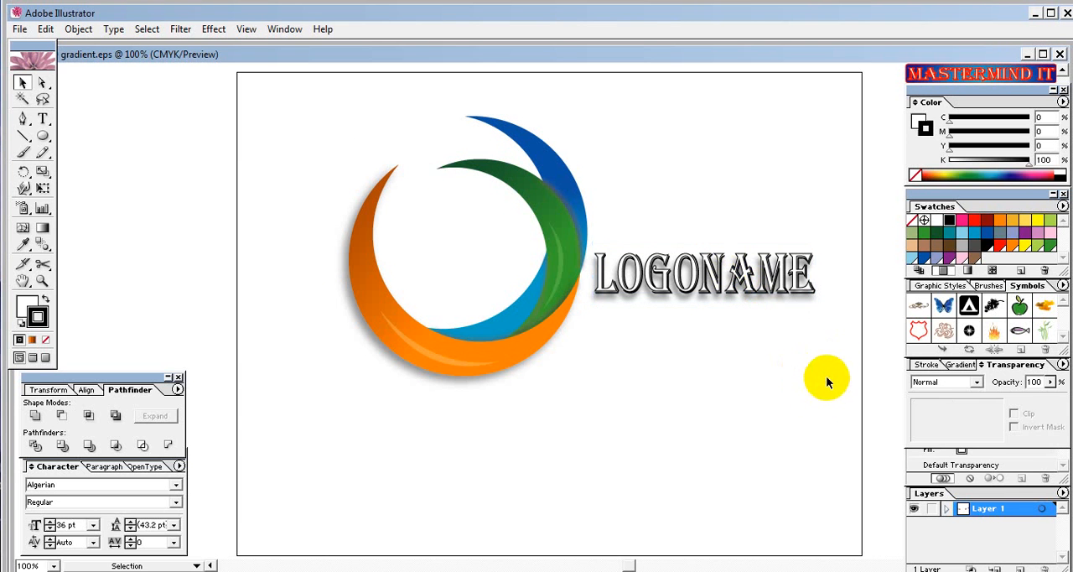
# Select the crescents and text together, scale them down to a text size of about 48 pt, move them toward the artboard's centre, and deselect.
pyautogui.moveTo(828, 384); pyautogui.dragTo(447, 211)
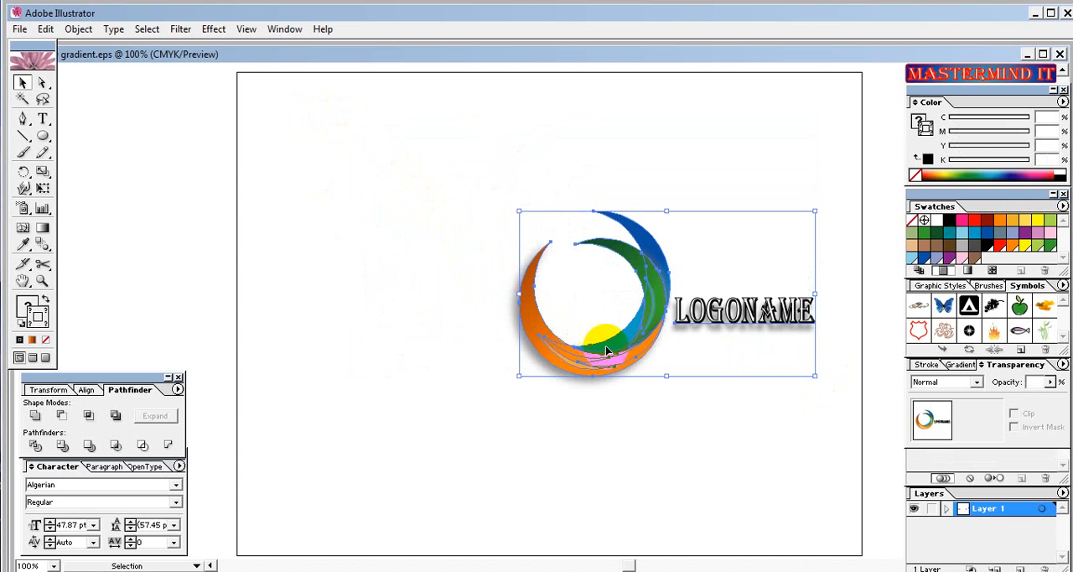
pyautogui.moveTo(586, 352); pyautogui.dragTo(479, 346)
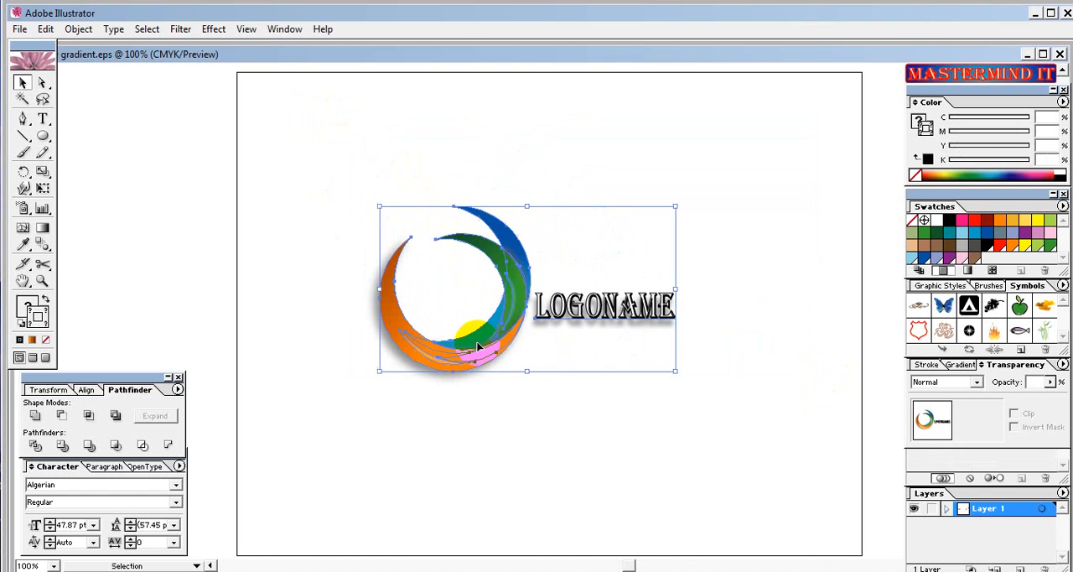
pyautogui.click(719, 432)
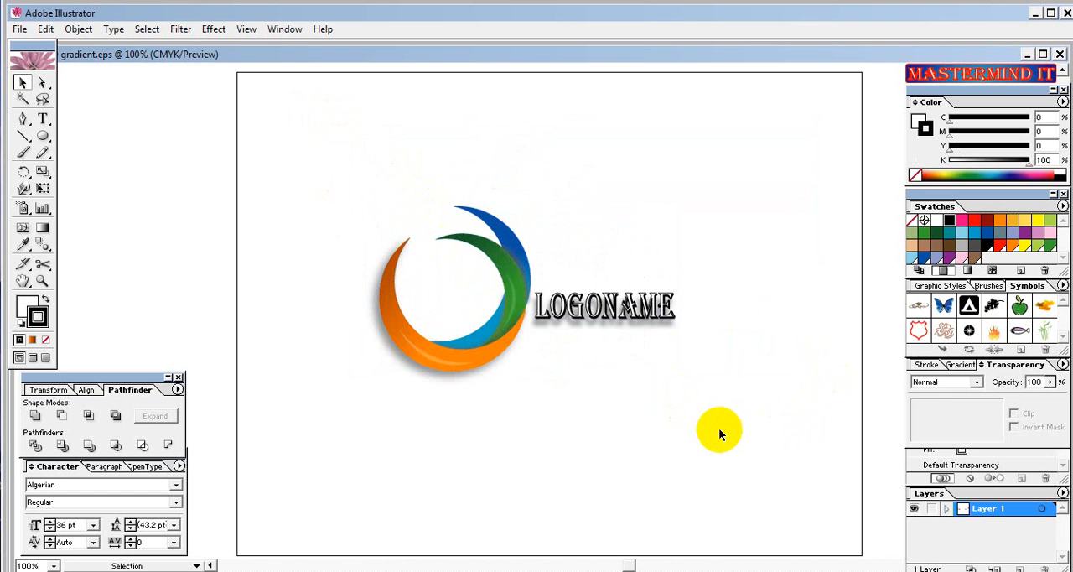